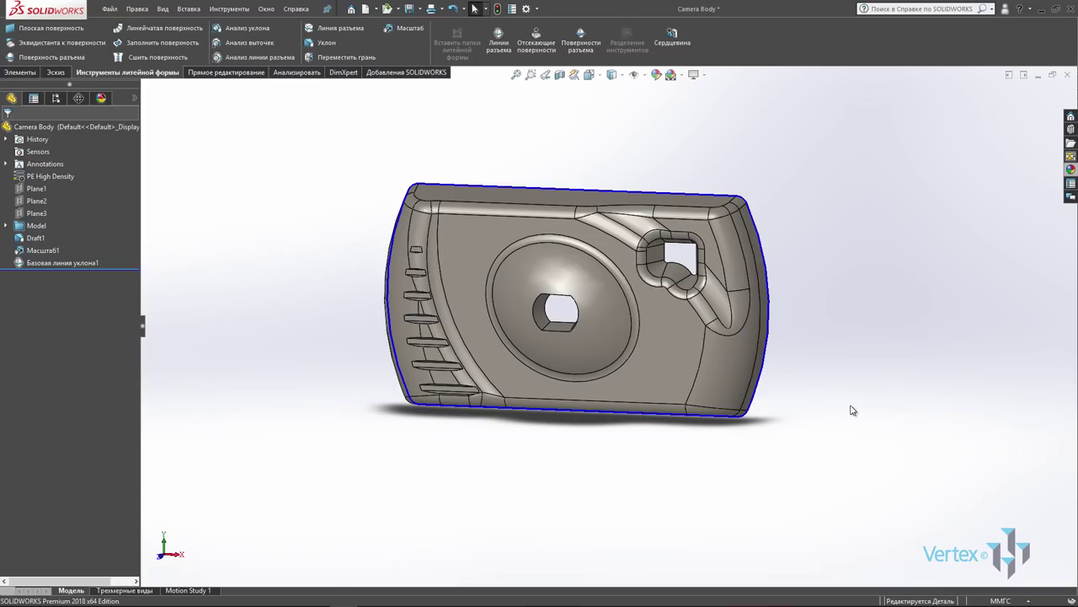
- Orbit the camera body to a front-facing view and return to selection mode
mouse_move(852, 407)
middle_mouse_down()
mouse_move(839, 386)
mouse_move(546, 381)
mouse_move(440, 356)
mouse_move(359, 368)
mouse_move(356, 384)
mouse_move(337, 365)
mouse_move(354, 357)
mouse_move(350, 385)
middle_mouse_up()
key("Escape")
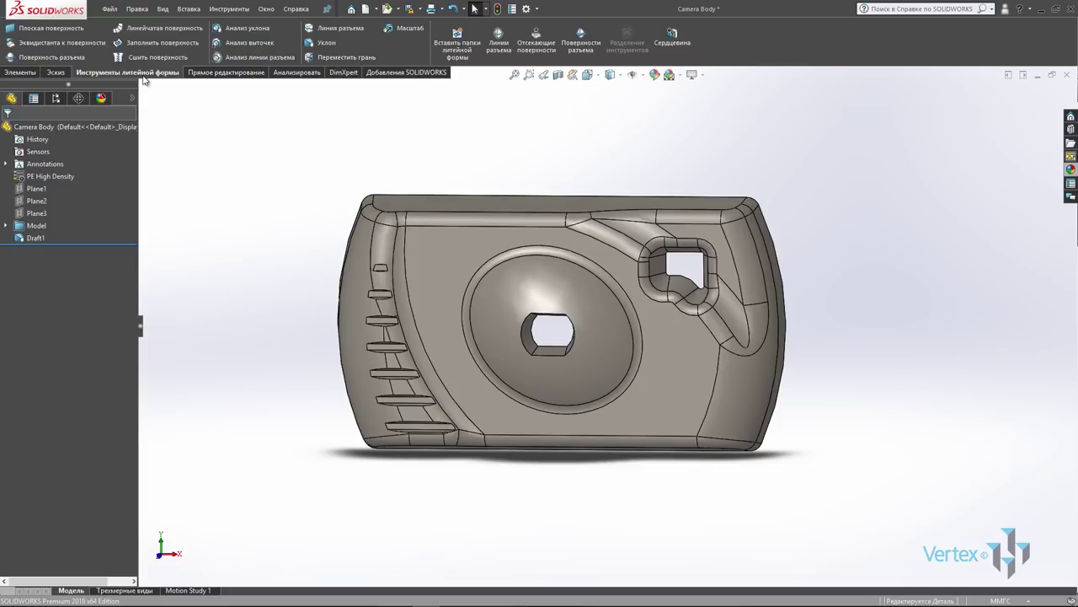
- Add a uniform Scale feature of 1.1 about the centroid after Draft1
left_click(399, 32)
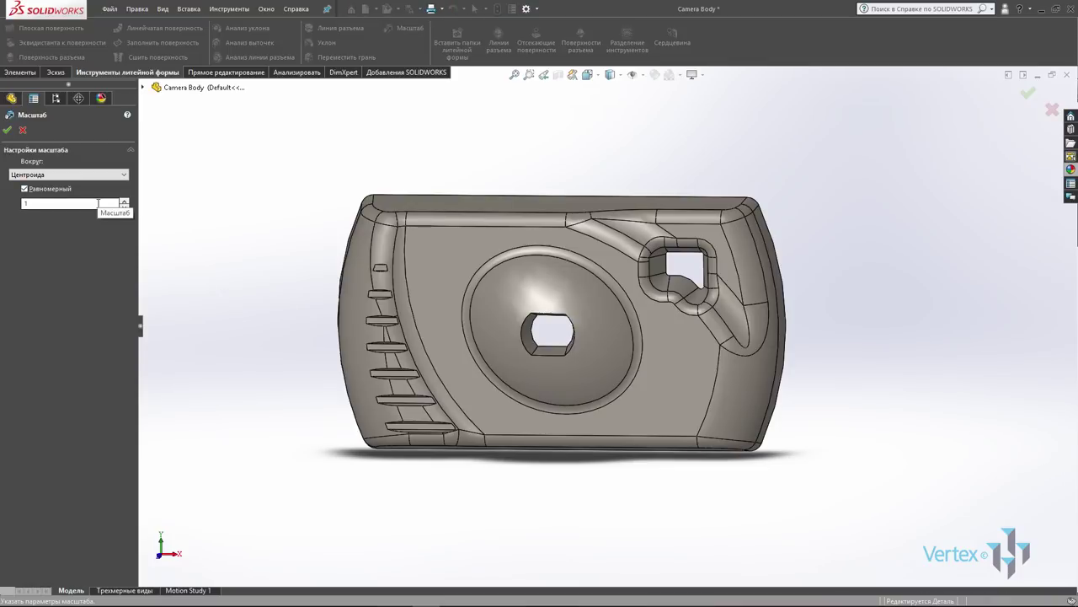
double_click(97, 203)
type(".1")
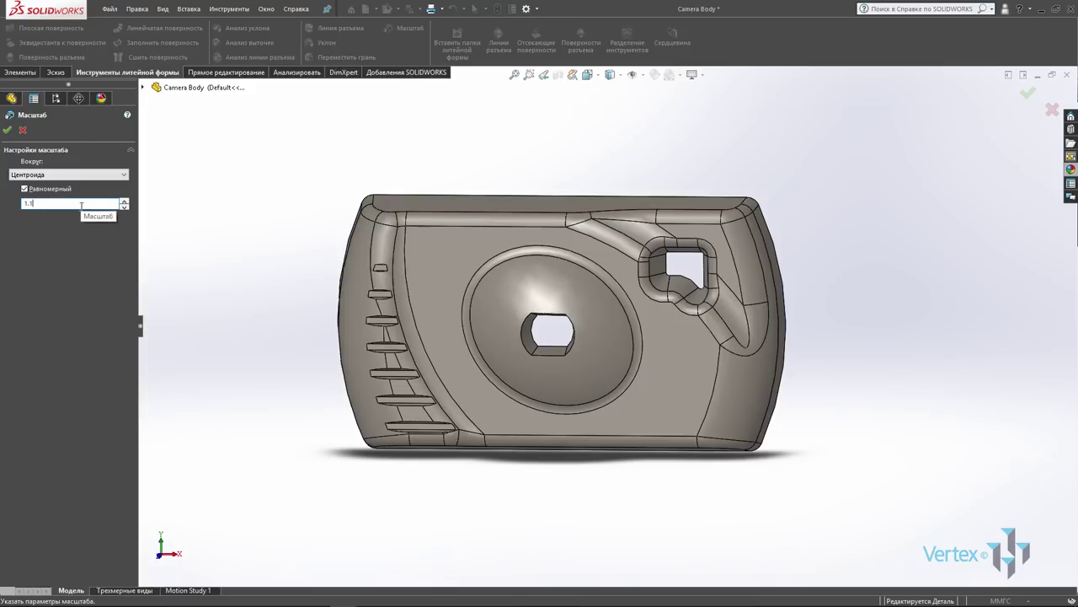
left_click(8, 130)
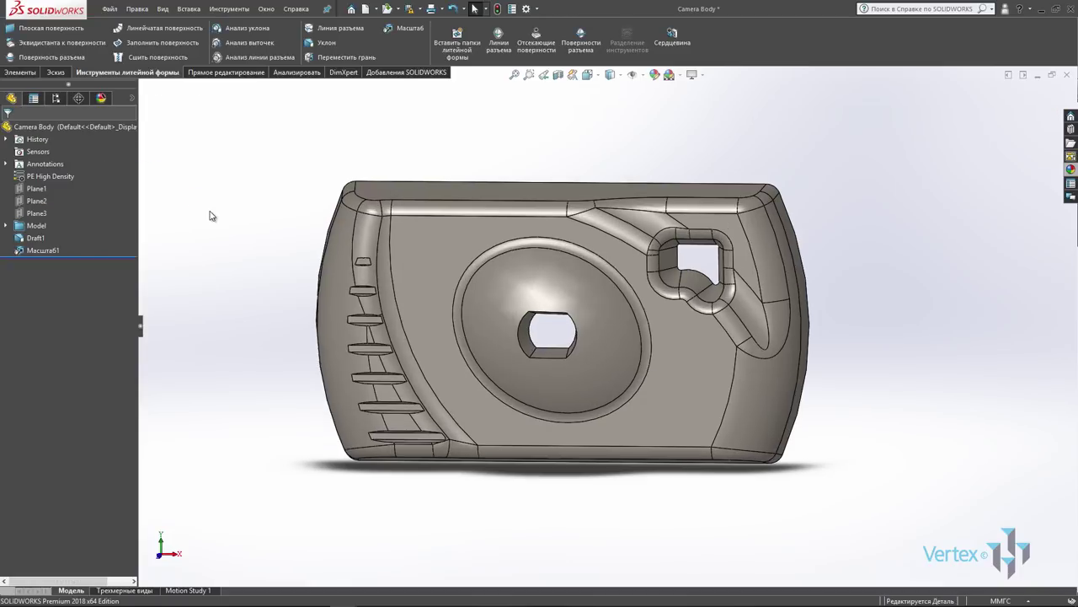
- Start the Parting Lines tool and turn the part to view its inside
middle_click_drag(589, 318, 583, 325)
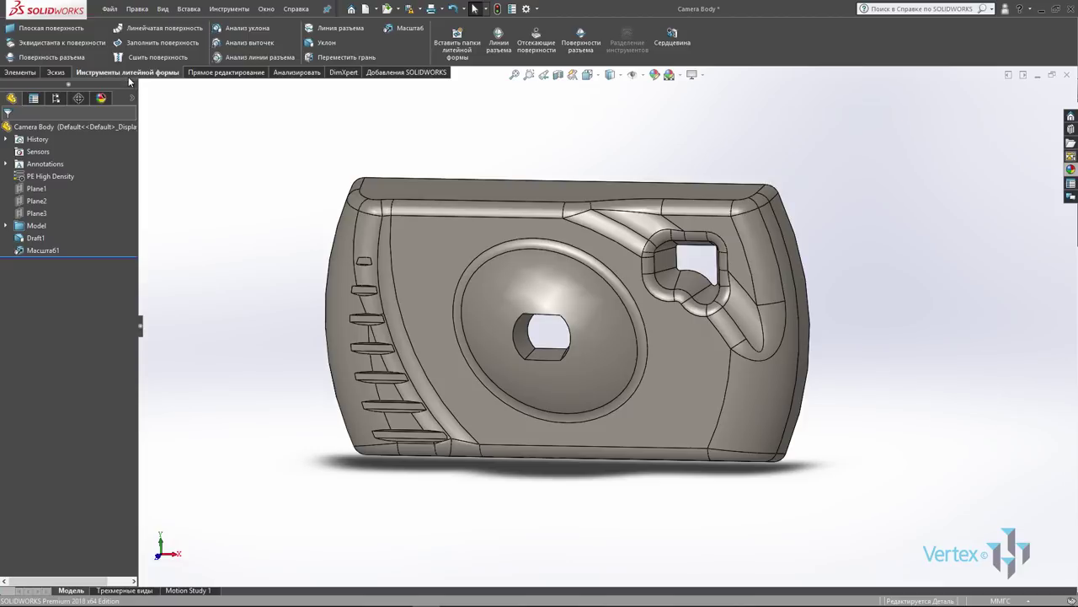
left_click(492, 49)
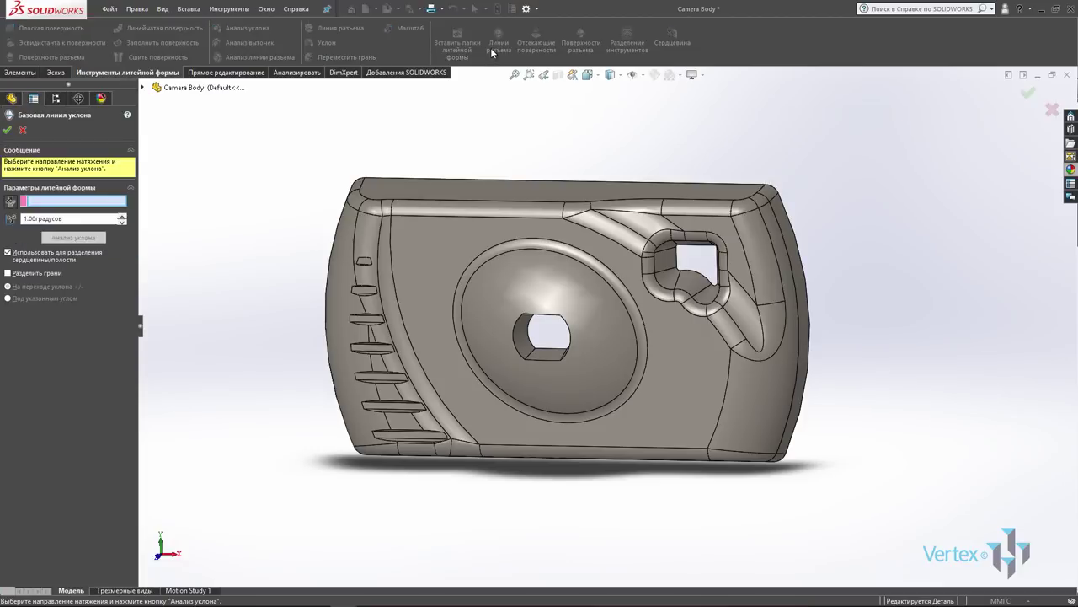
mouse_move(362, 197)
middle_mouse_down()
mouse_move(588, 212)
mouse_move(580, 139)
middle_mouse_up()
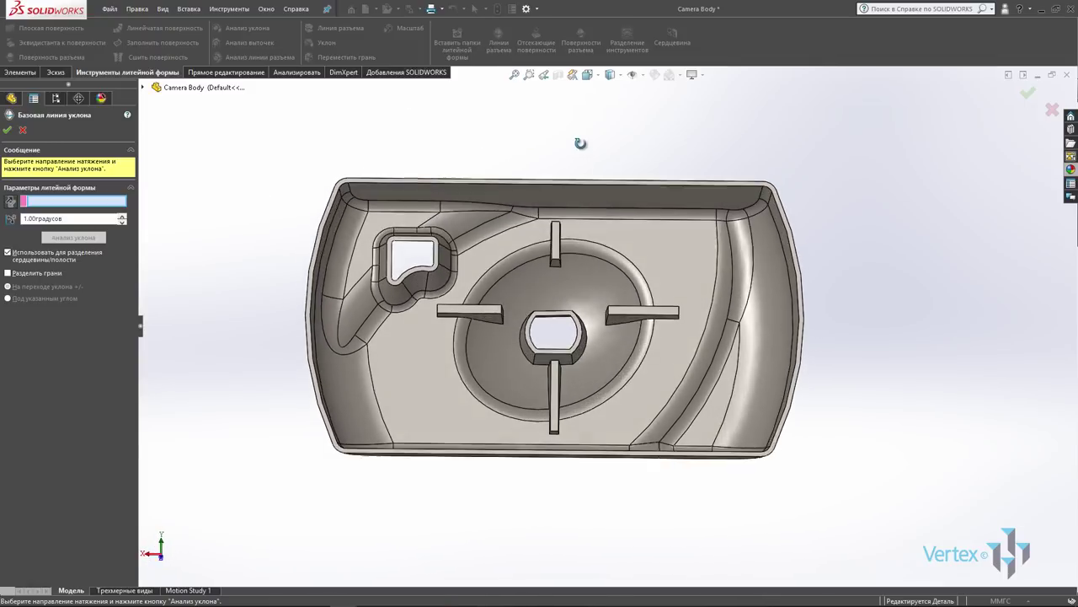
scroll(355, 444, "down", 2)
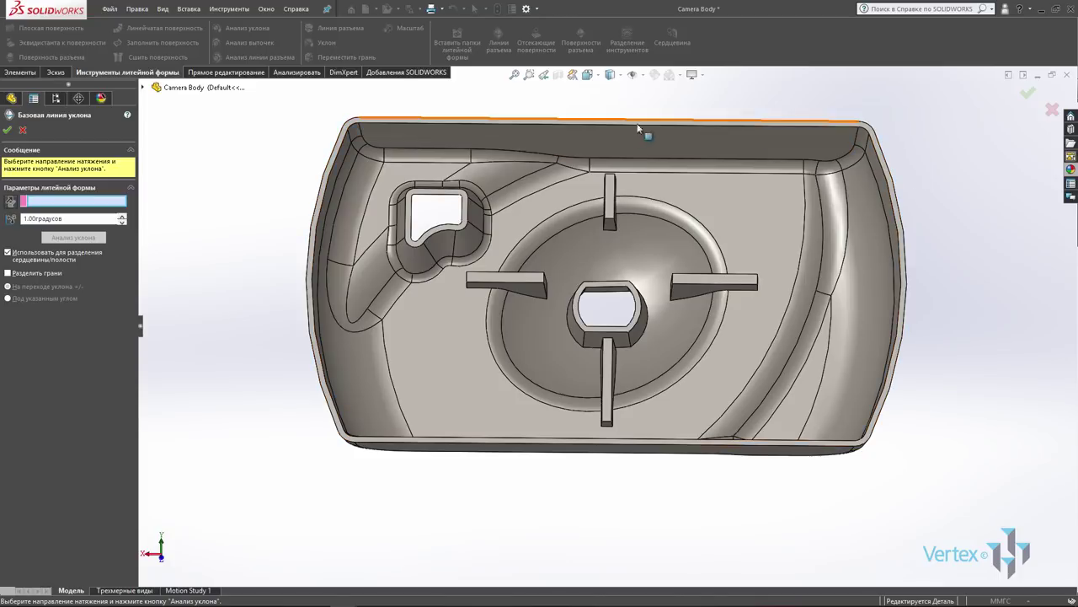
scroll(438, 162, "down", 2)
scroll(438, 162, "down", 1)
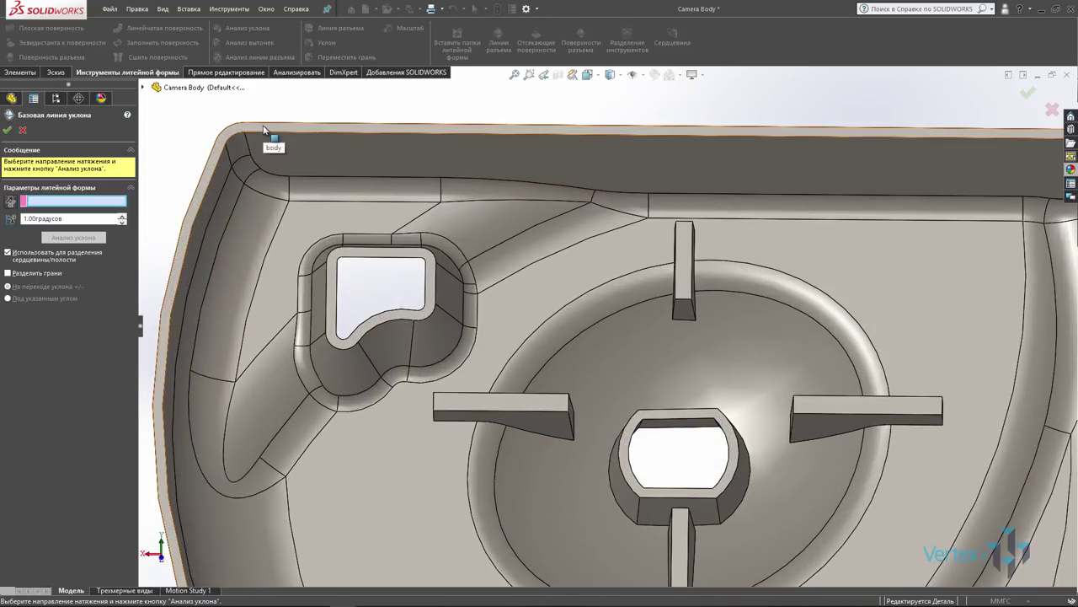
- Pick the top rim face Грань<1> as the direction of pull
left_click(264, 129)
scroll(264, 128, "down", 3)
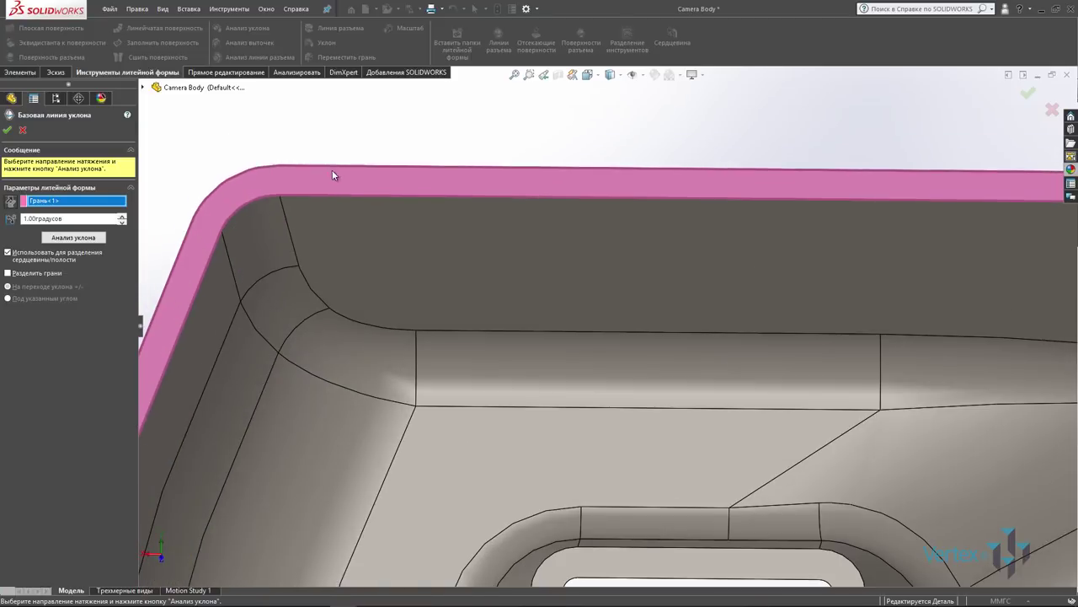
scroll(371, 211, "up", 3)
scroll(570, 291, "up", 3)
scroll(750, 421, "down", 2)
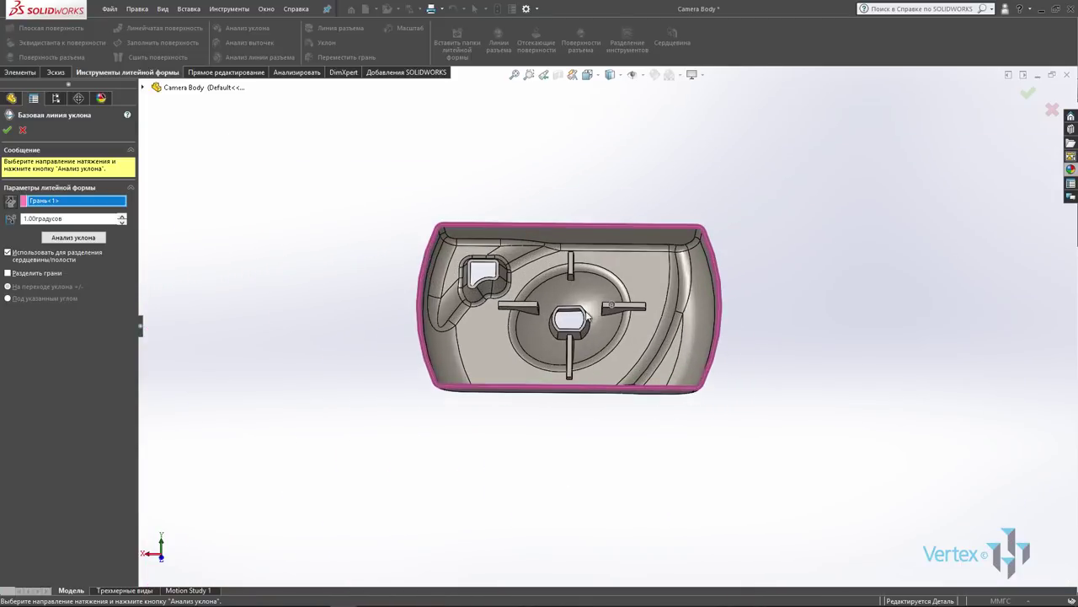
scroll(587, 316, "down", 2)
middle_click_drag(587, 317, 515, 282)
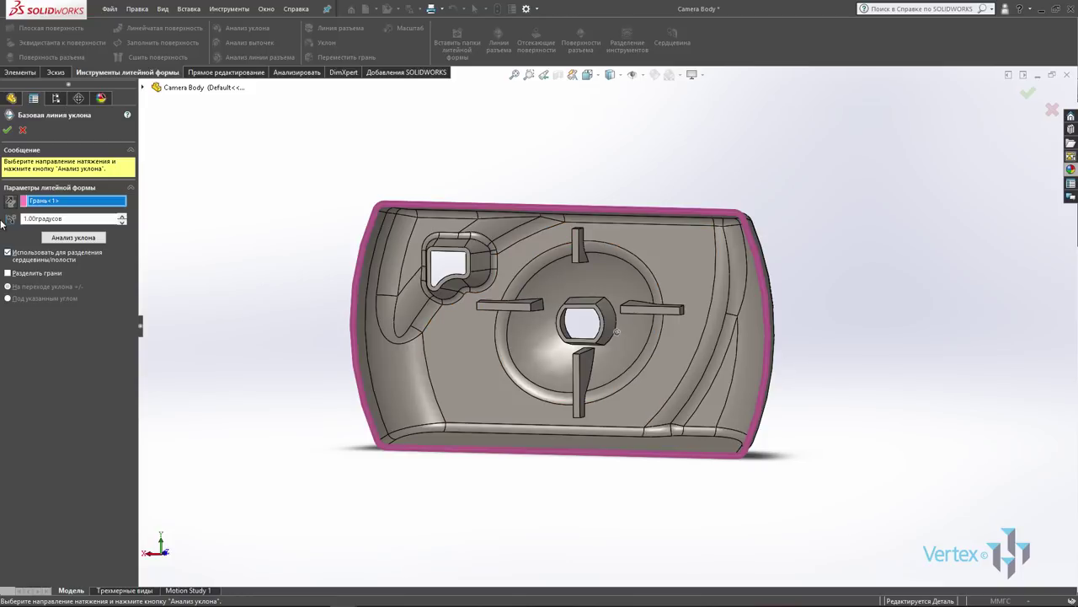
- Run Draft Analysis, reverse the pull direction and rerun the analysis
left_click(50, 237)
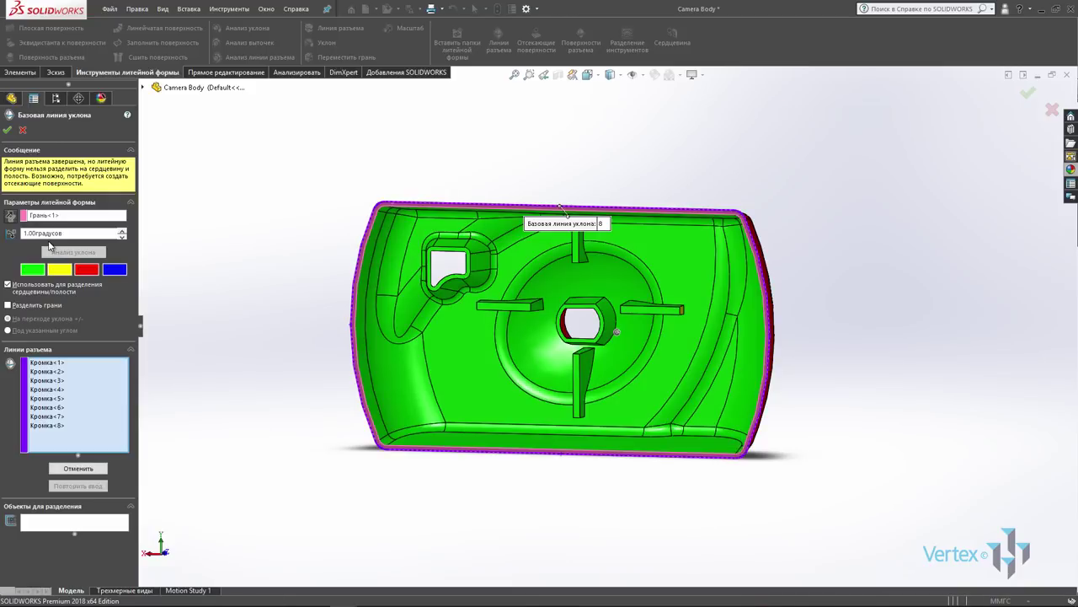
mouse_move(481, 283)
middle_mouse_down()
mouse_move(476, 363)
mouse_move(534, 452)
middle_mouse_up()
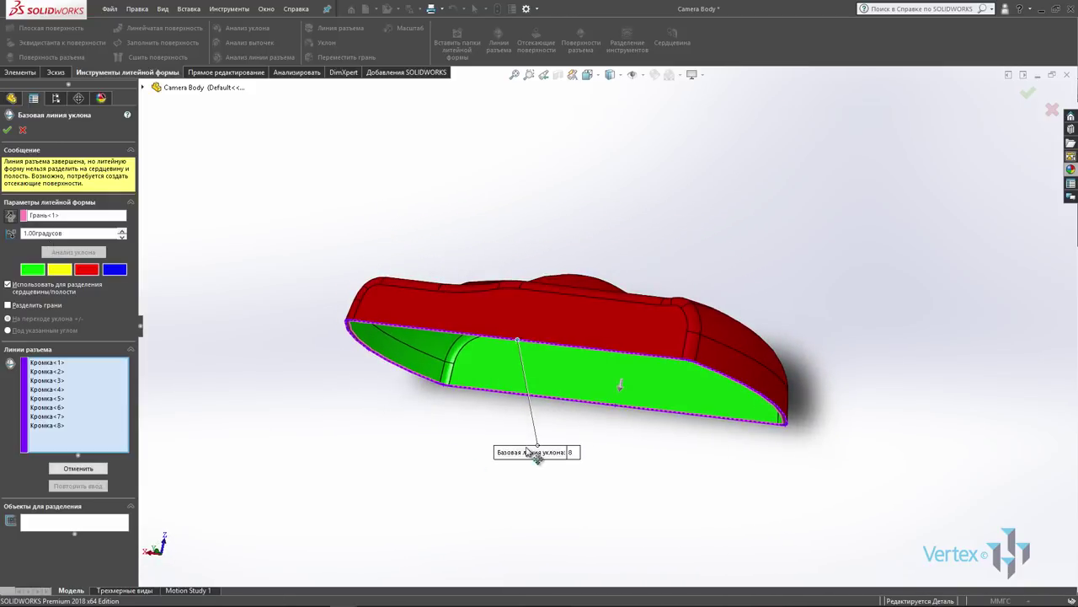
mouse_move(630, 321)
middle_mouse_down()
mouse_move(575, 306)
mouse_move(561, 385)
mouse_move(541, 416)
mouse_move(537, 404)
mouse_move(617, 413)
middle_mouse_up()
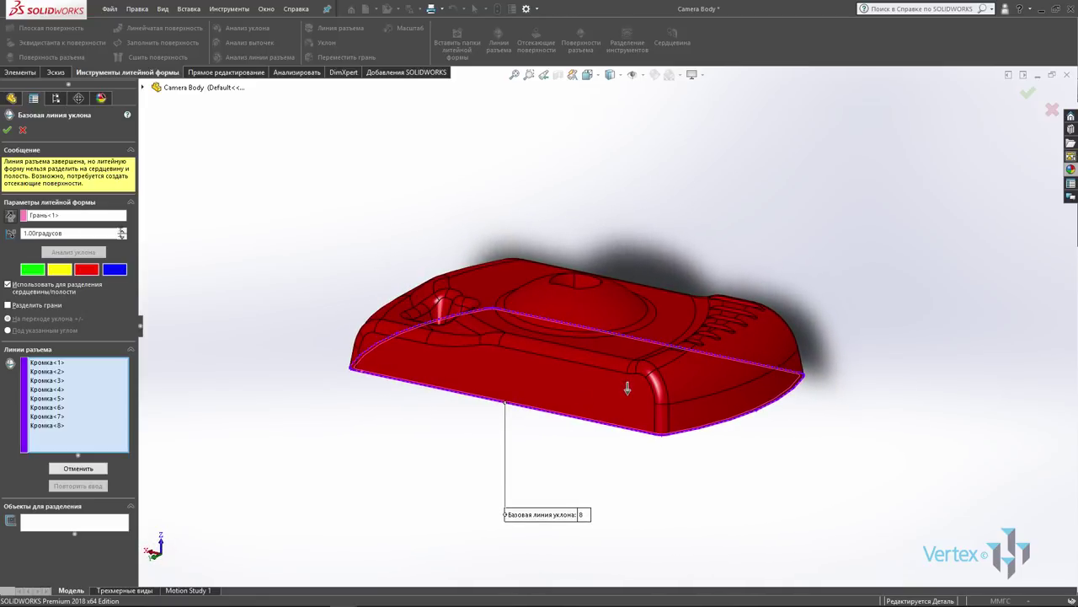
left_click(9, 217)
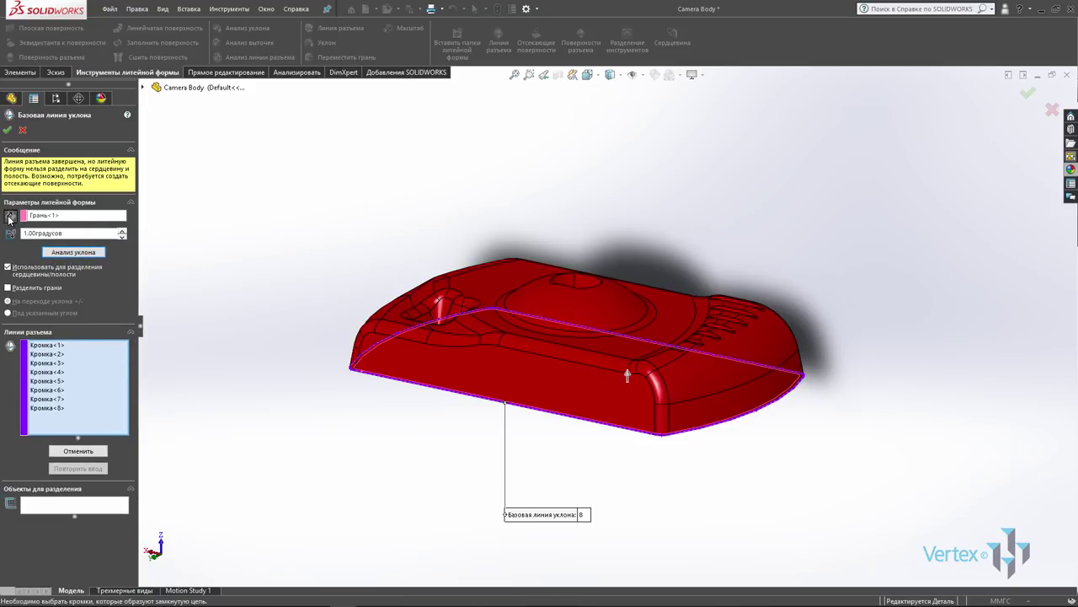
left_click(74, 253)
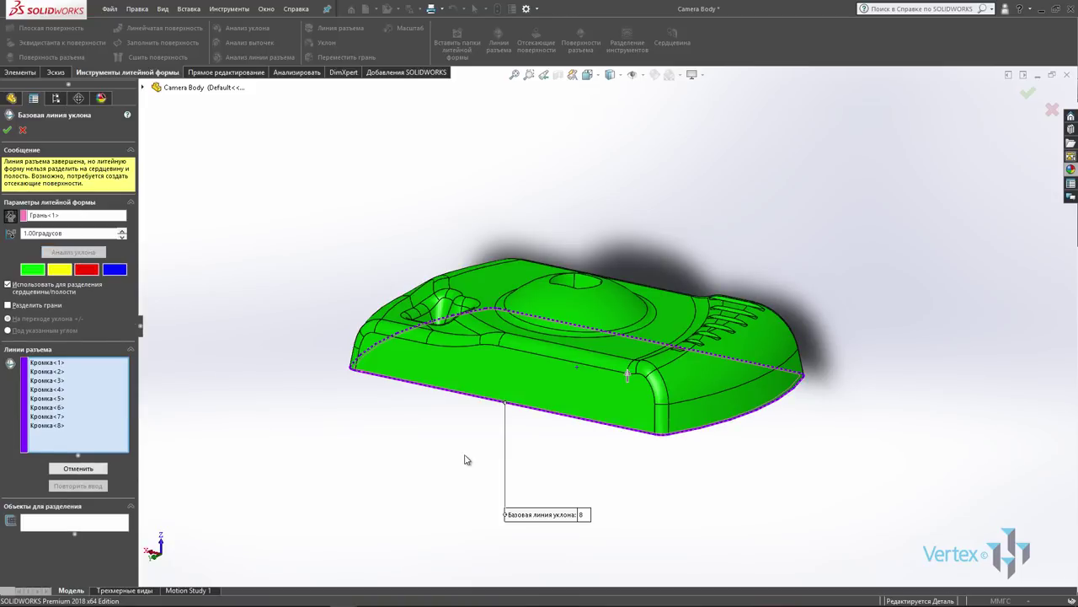
- Check the draft colouring from several angles and accept the rim parting line
mouse_move(591, 409)
middle_mouse_down()
mouse_move(615, 379)
mouse_move(632, 393)
middle_mouse_up()
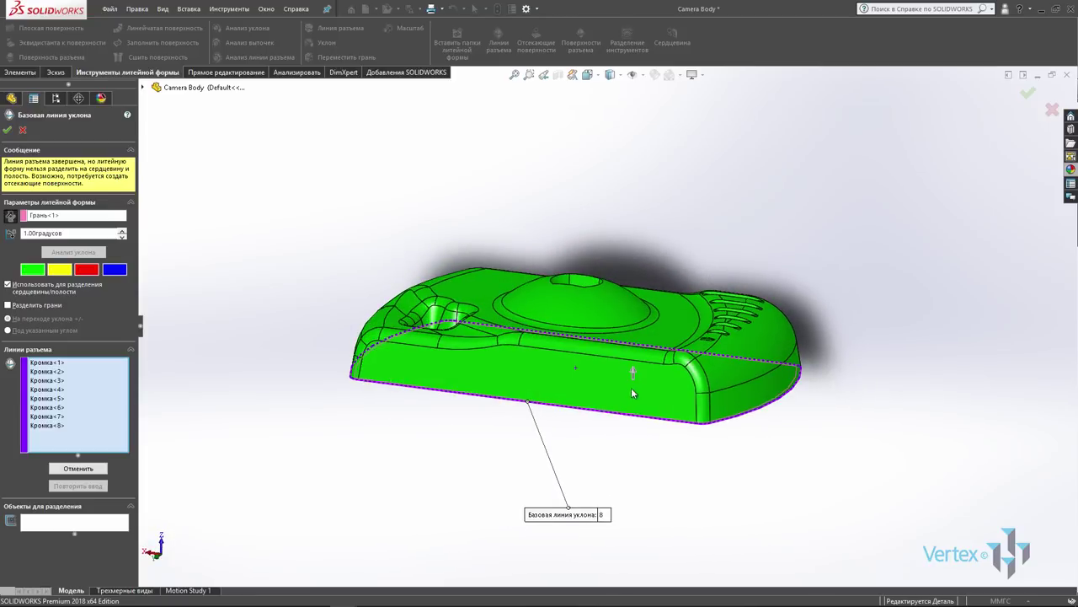
mouse_move(689, 420)
middle_mouse_down()
mouse_move(713, 409)
mouse_move(659, 411)
middle_mouse_up()
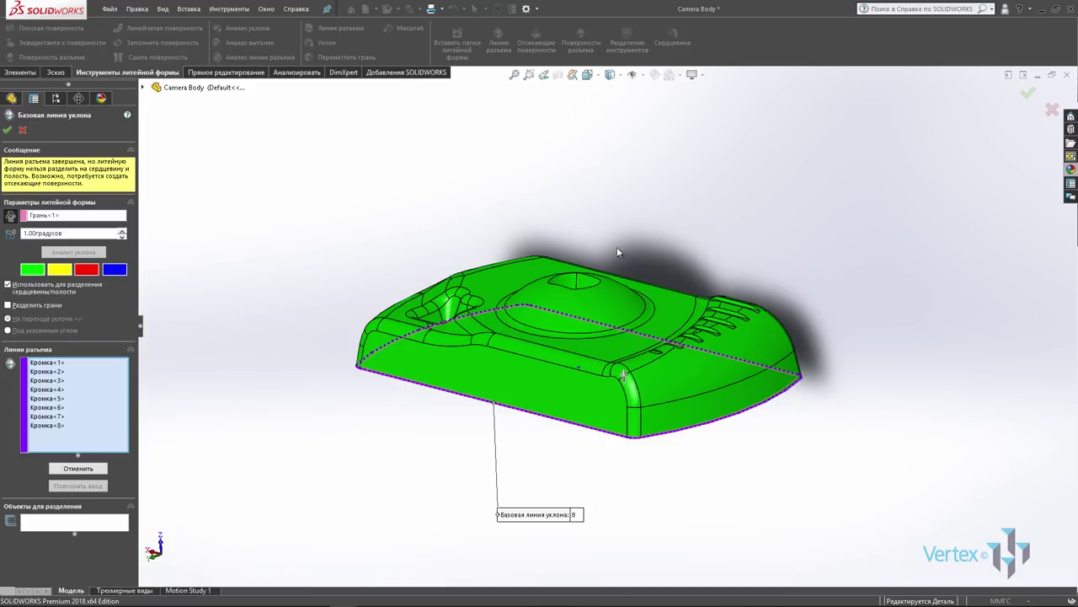
mouse_move(645, 440)
middle_mouse_down()
mouse_move(669, 371)
mouse_move(672, 228)
middle_mouse_up()
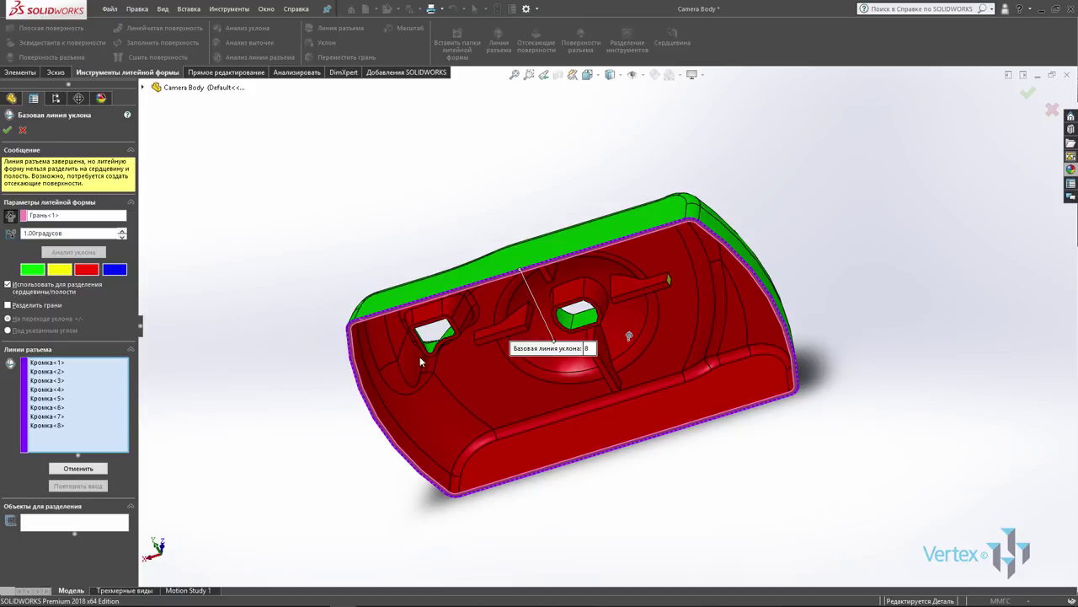
mouse_move(697, 296)
middle_mouse_down()
mouse_move(690, 210)
mouse_move(693, 296)
mouse_move(706, 290)
middle_mouse_up()
middle_click_drag(713, 344, 701, 534)
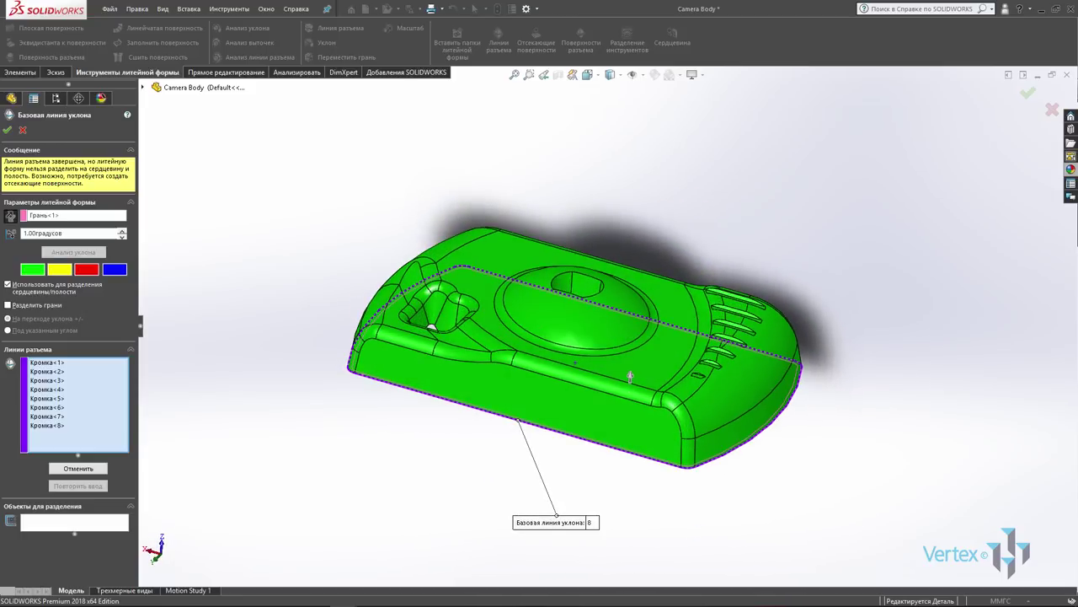
mouse_move(790, 447)
middle_mouse_down()
mouse_move(787, 253)
mouse_move(597, 469)
mouse_move(615, 390)
mouse_move(594, 215)
mouse_move(568, 224)
mouse_move(573, 318)
mouse_move(525, 393)
mouse_move(565, 329)
mouse_move(559, 363)
mouse_move(578, 313)
mouse_move(568, 310)
middle_mouse_up()
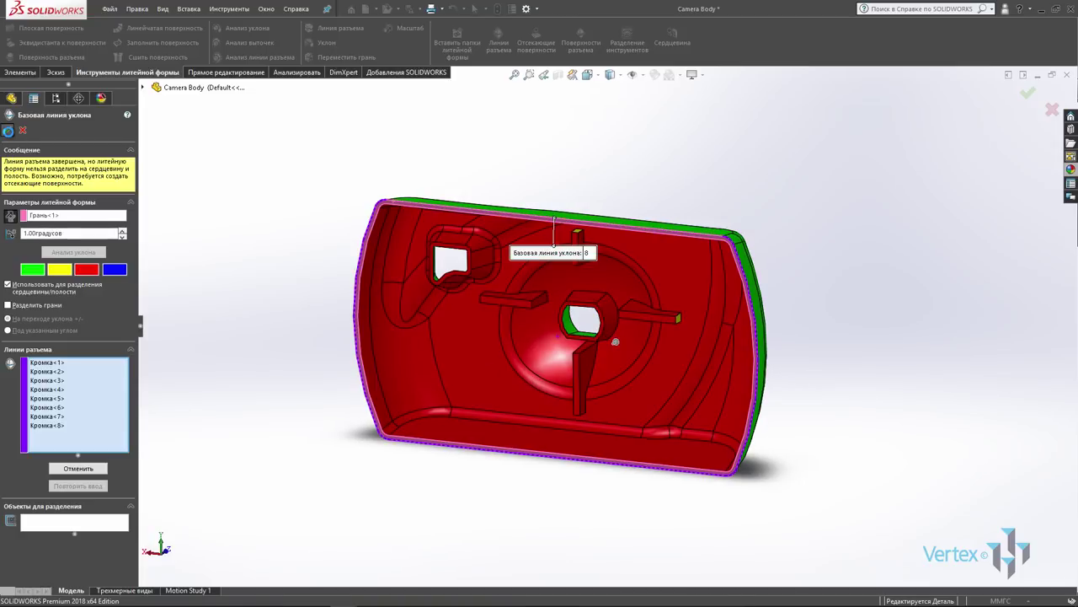
left_click(7, 130)
- Accept Contact shut-off patches for both through-holes, then snap to the front view
middle_click_drag(988, 409, 969, 395)
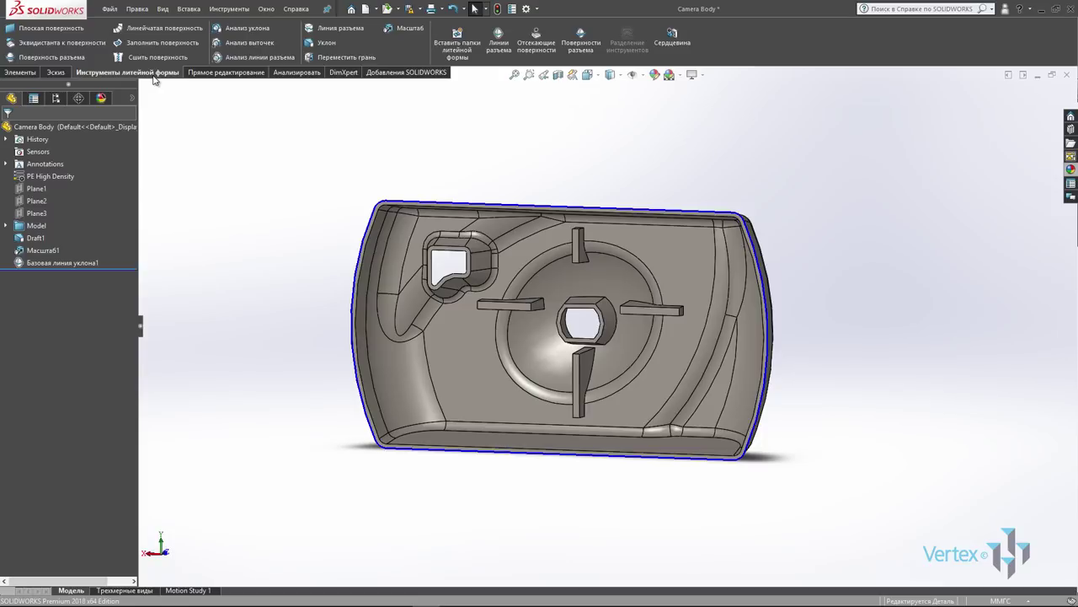
left_click(542, 38)
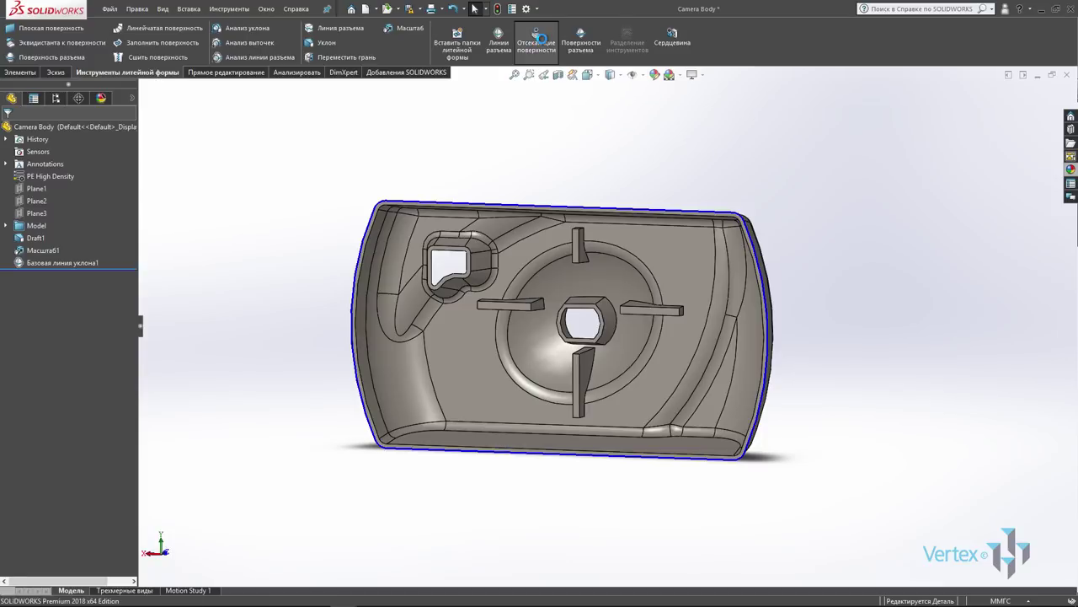
mouse_move(729, 357)
middle_mouse_down()
mouse_move(508, 321)
mouse_move(502, 397)
middle_mouse_up()
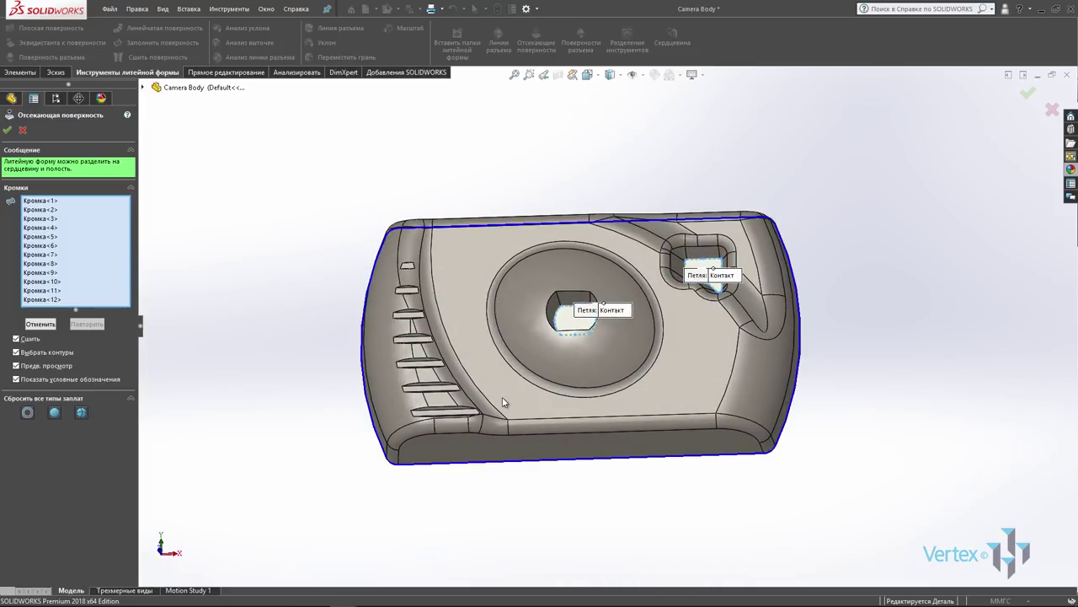
mouse_move(502, 400)
middle_mouse_down()
mouse_move(615, 436)
mouse_move(592, 271)
middle_mouse_up()
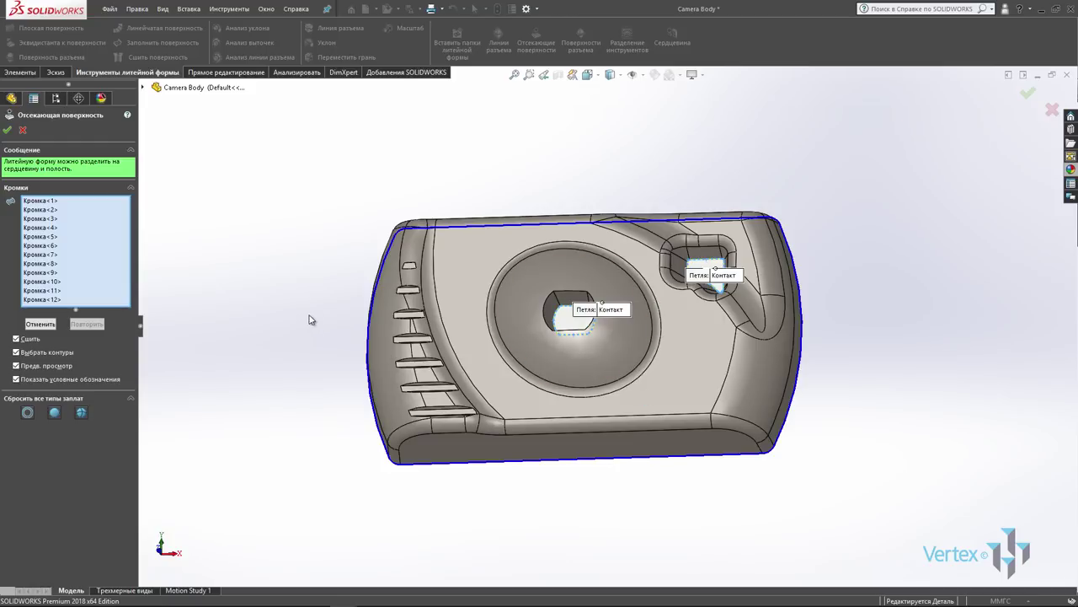
left_click(8, 130)
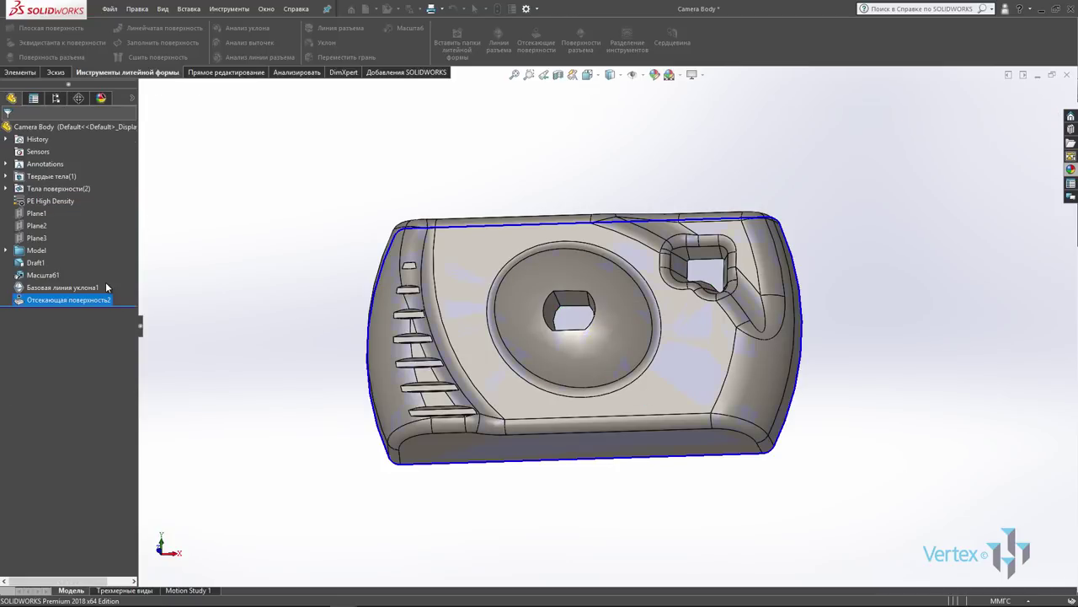
mouse_move(309, 290)
middle_mouse_down()
mouse_move(691, 307)
mouse_move(901, 286)
mouse_move(586, 270)
middle_mouse_up()
key("ctrl+1")
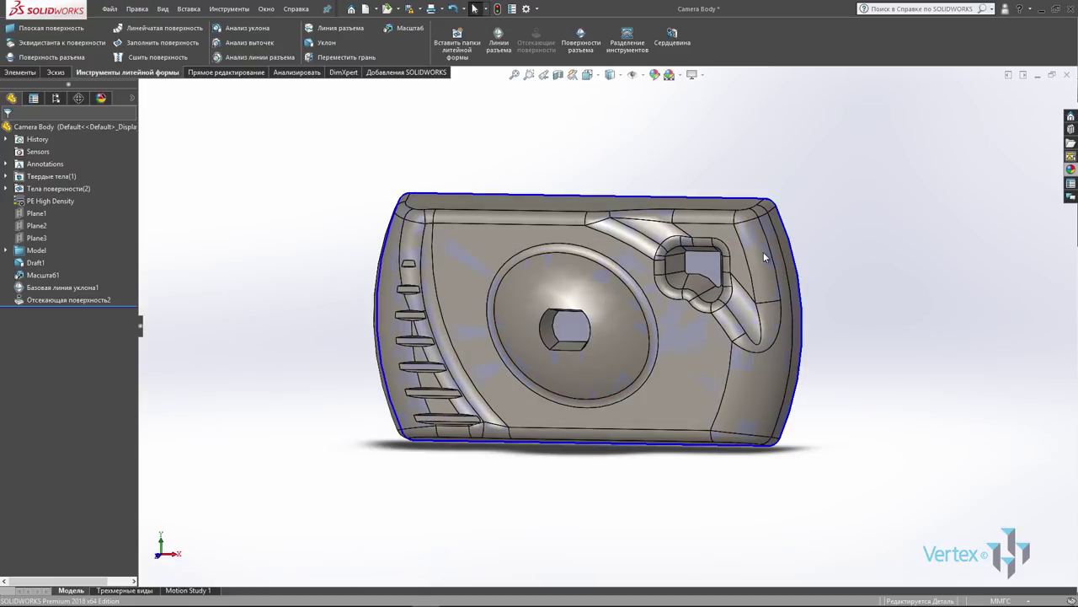
- Create Поверхность разъема1 with a 35 mm distance from the parting line
left_click(580, 44)
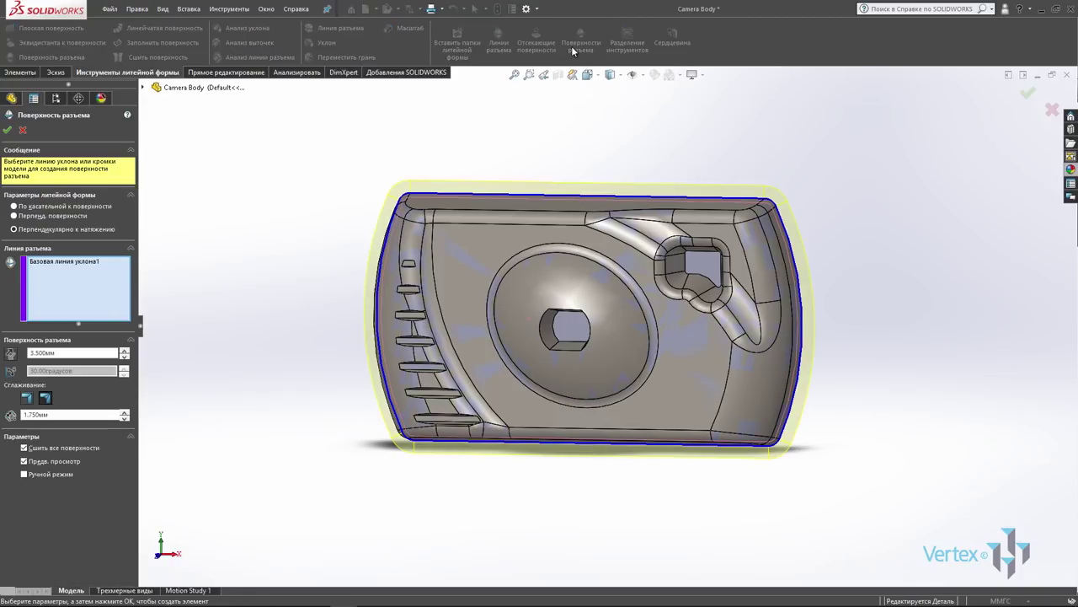
mouse_move(666, 176)
middle_mouse_down()
mouse_move(434, 324)
mouse_move(422, 482)
mouse_move(428, 365)
mouse_move(404, 329)
middle_mouse_up()
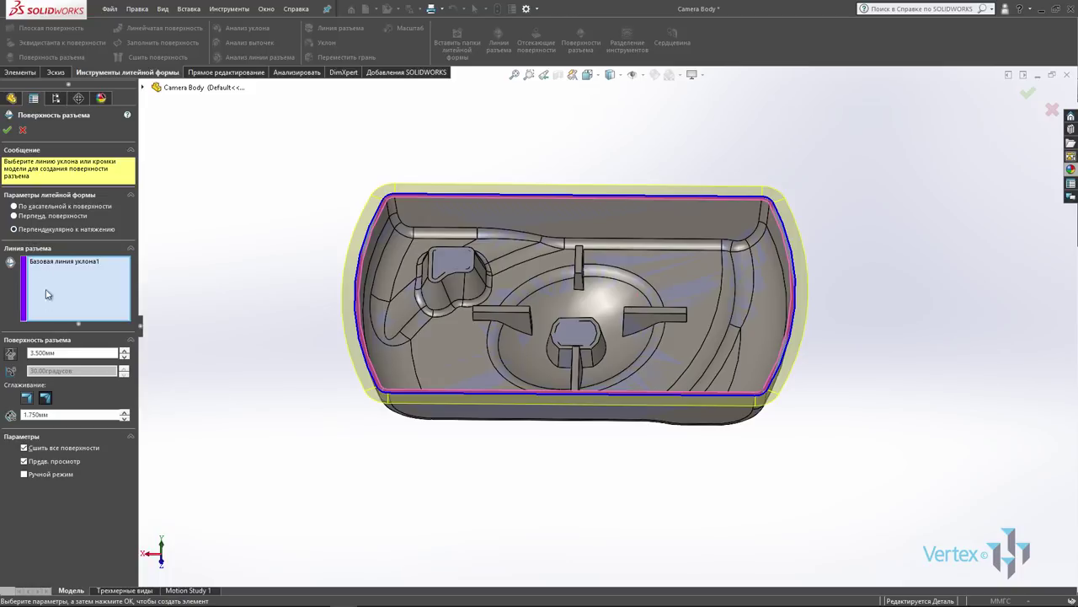
left_click(62, 352)
key("Return")
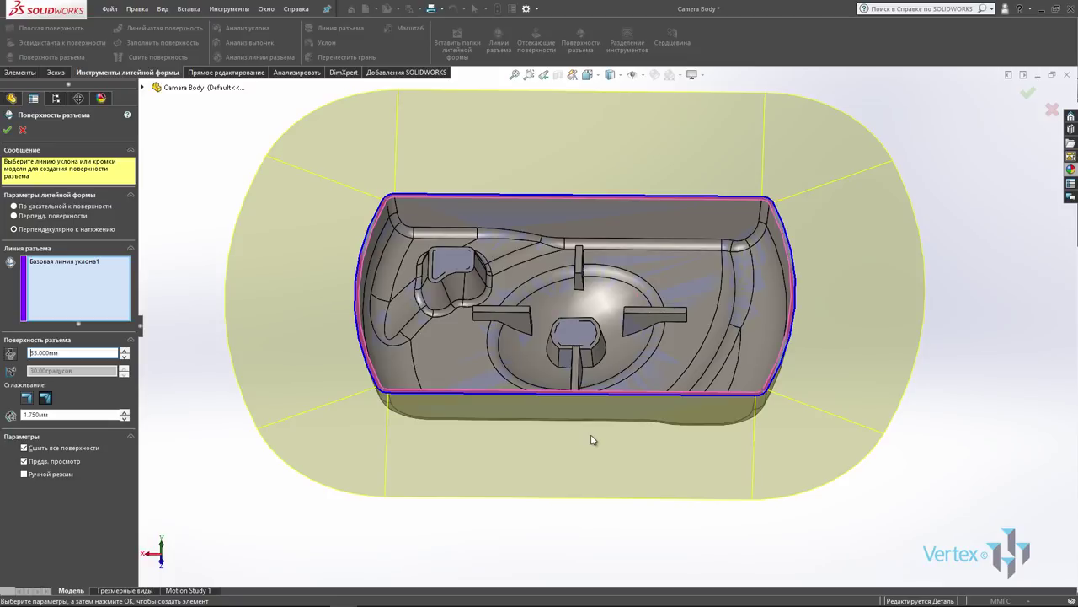
left_click(7, 130)
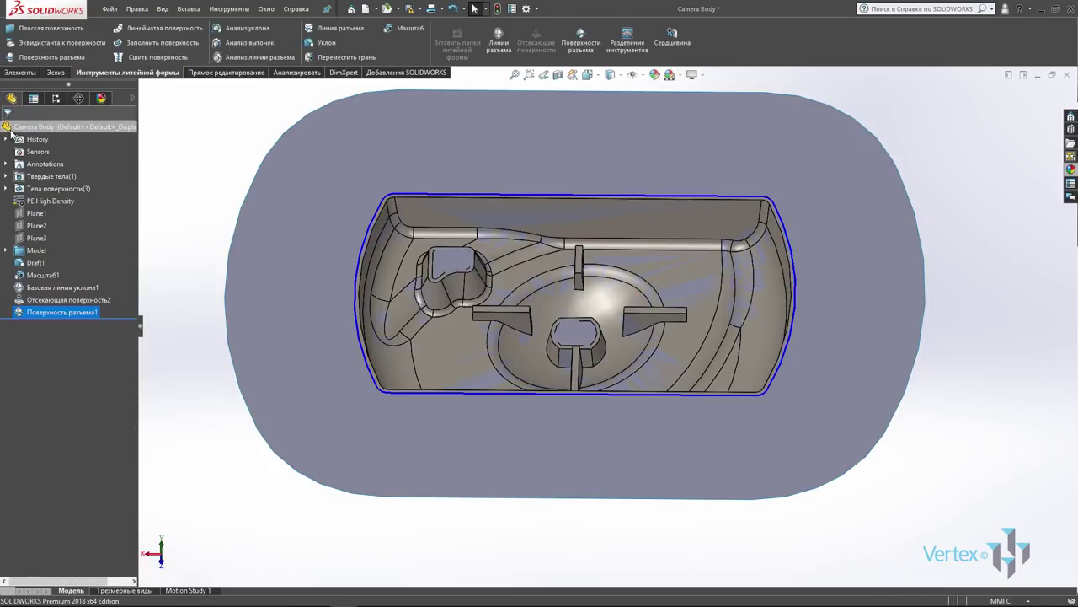
- Start a Tooling Split sketch on the parting surface, viewed normal to it
mouse_move(505, 481)
middle_mouse_down()
mouse_move(549, 290)
mouse_move(549, 225)
mouse_move(556, 391)
mouse_move(572, 404)
mouse_move(558, 361)
mouse_move(561, 421)
mouse_move(554, 397)
mouse_move(562, 406)
mouse_move(551, 436)
middle_mouse_up()
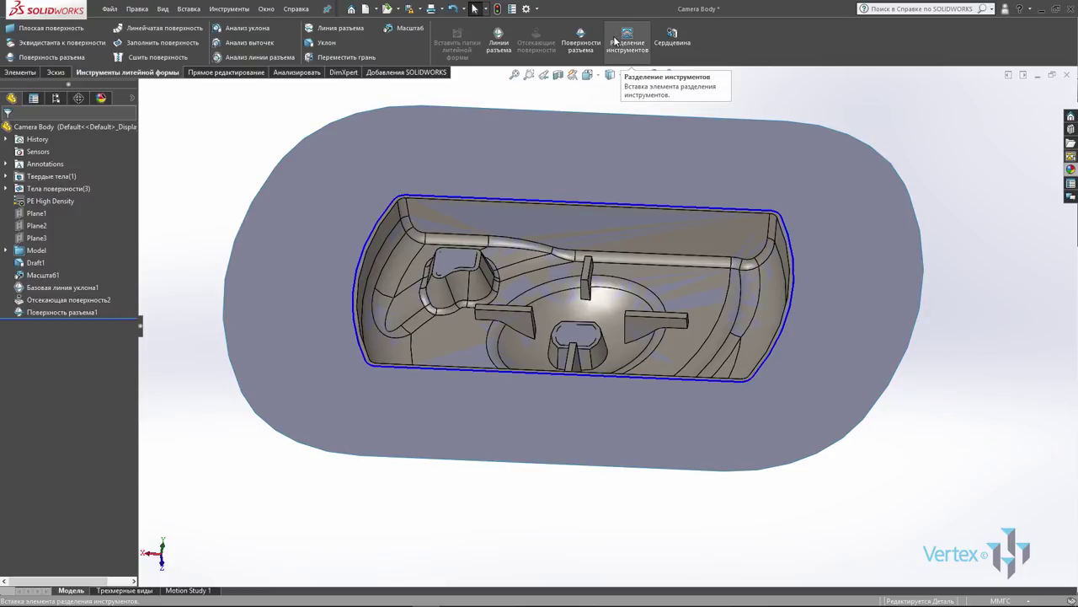
left_click(626, 38)
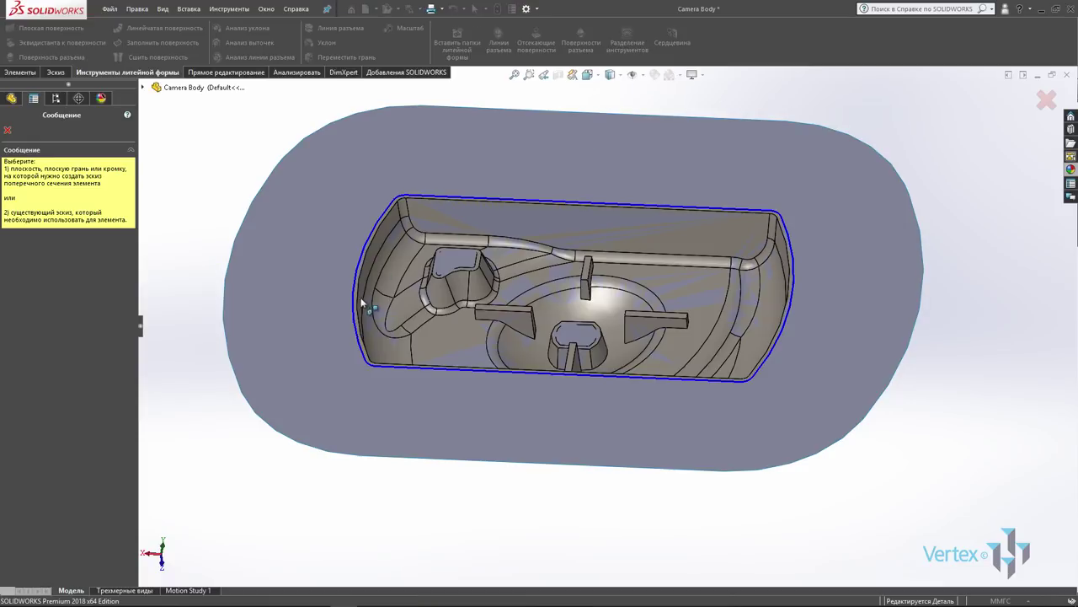
left_click(284, 255)
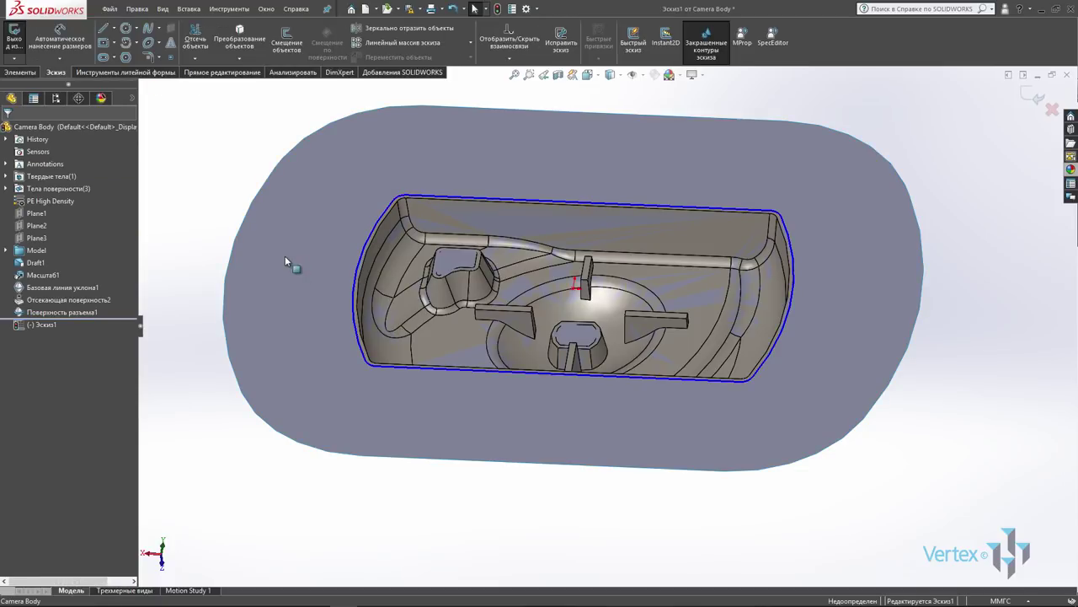
key("ctrl+8")
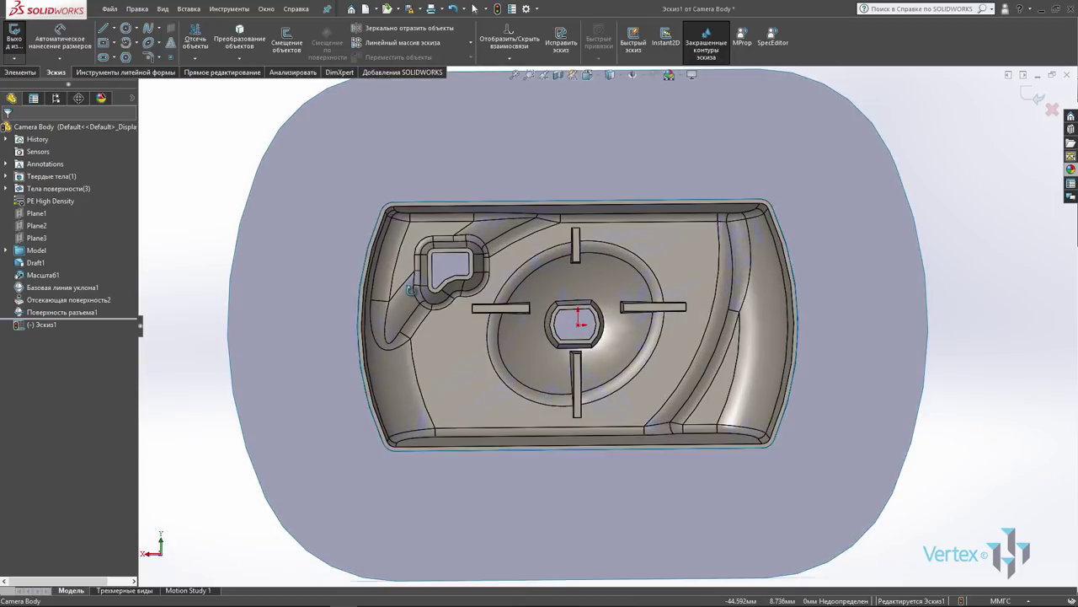
scroll(600, 321, "up", 2)
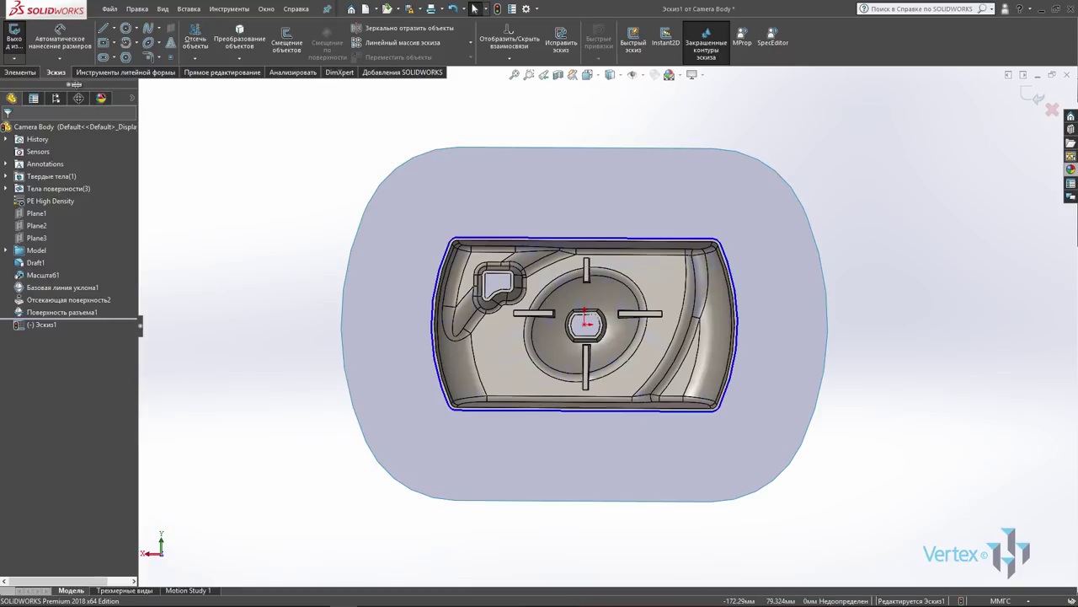
- Draw a center rectangle from the origin extending beyond the cavity outline
left_click(104, 43)
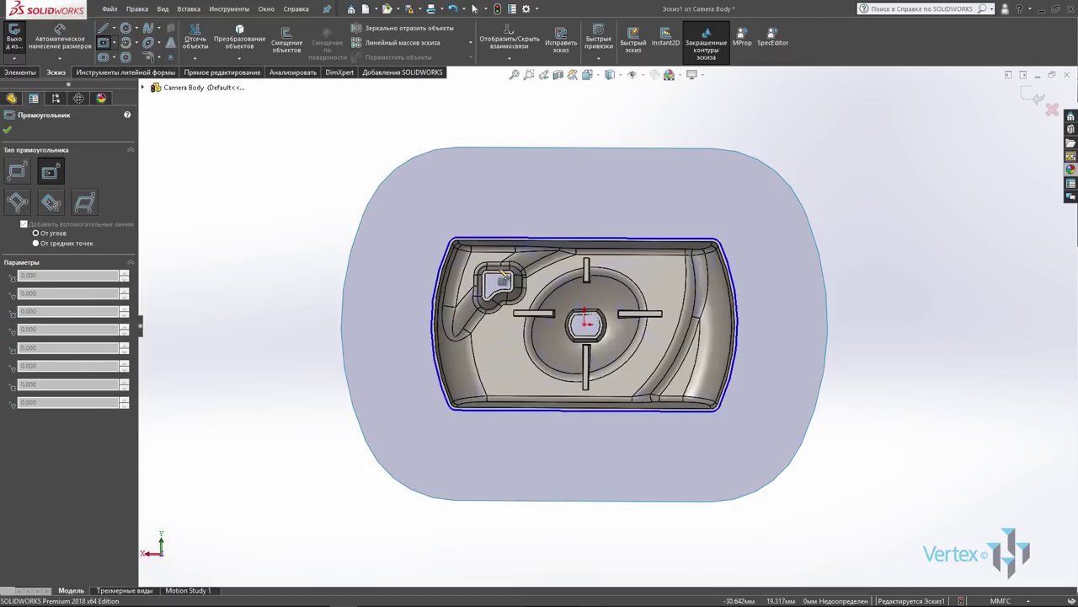
left_click(585, 325)
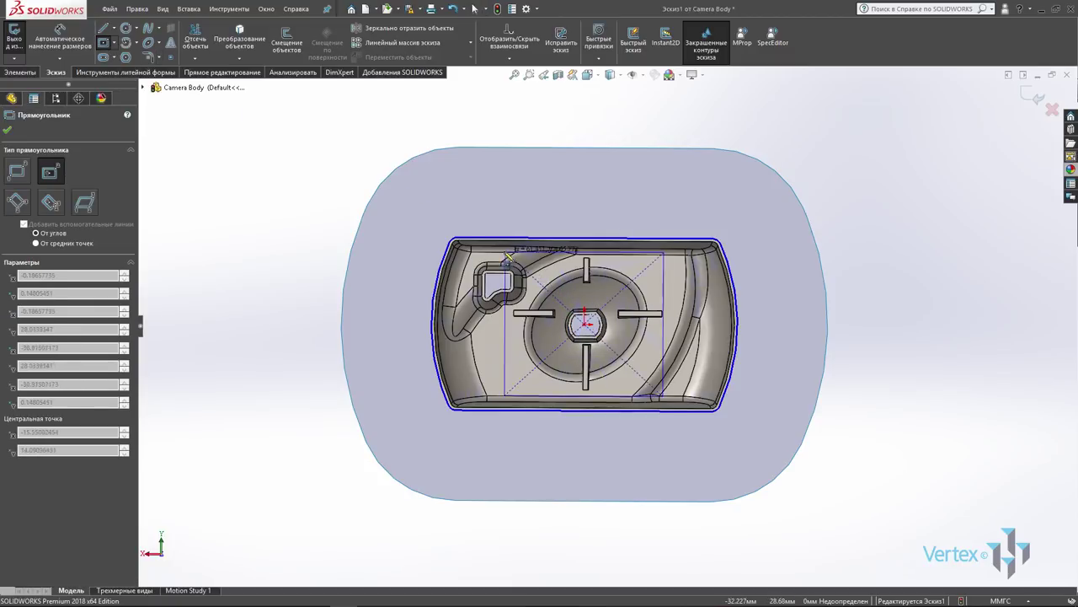
left_click(412, 224)
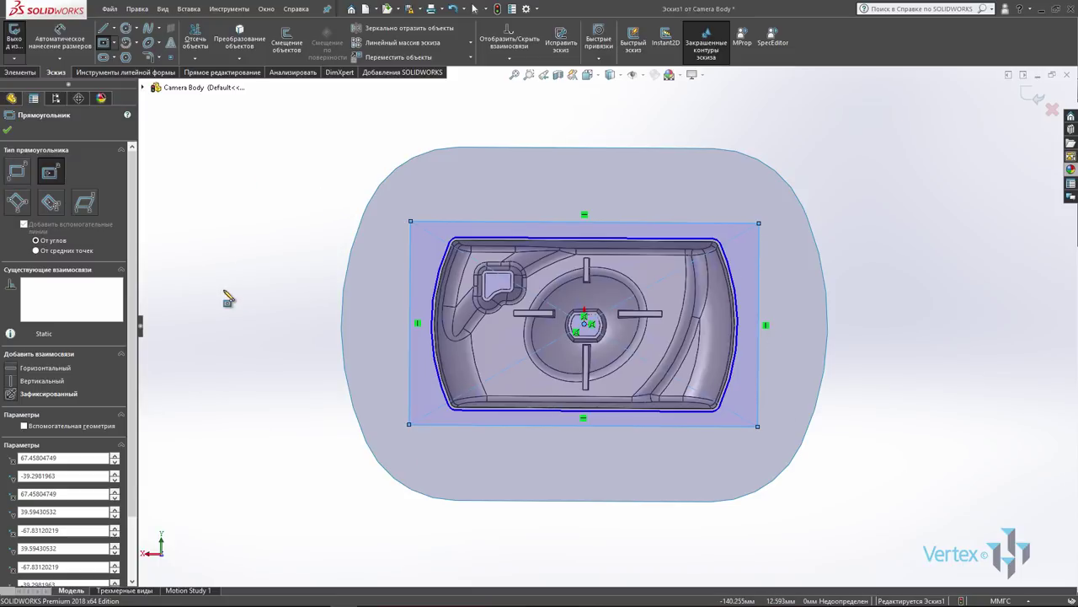
left_click(6, 130)
key("Escape")
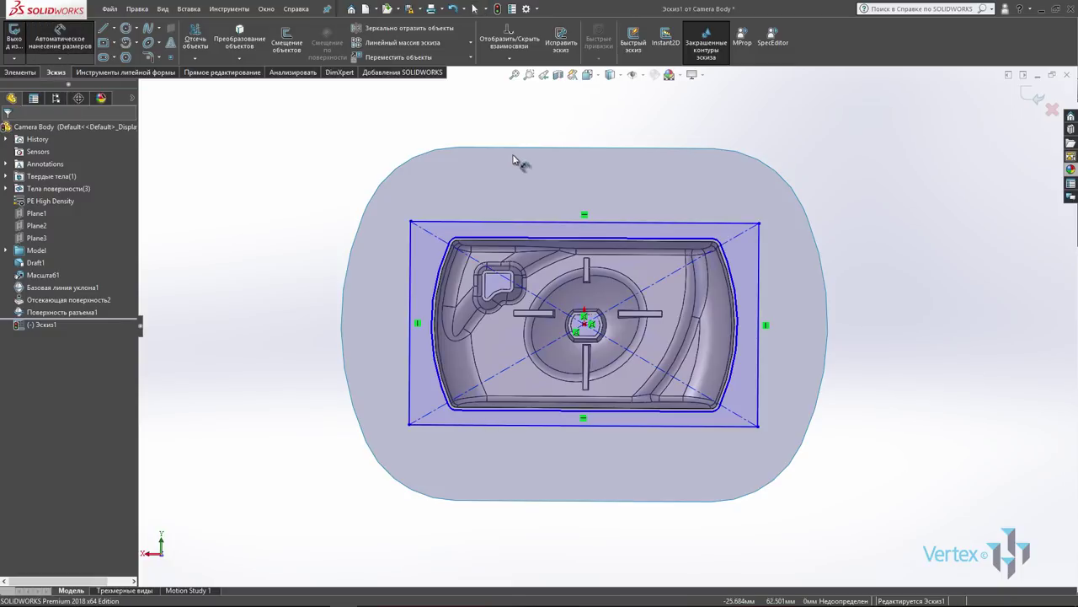
- Dimension the rectangle's top edge 140 mm and left edge 80 mm
left_click(556, 224)
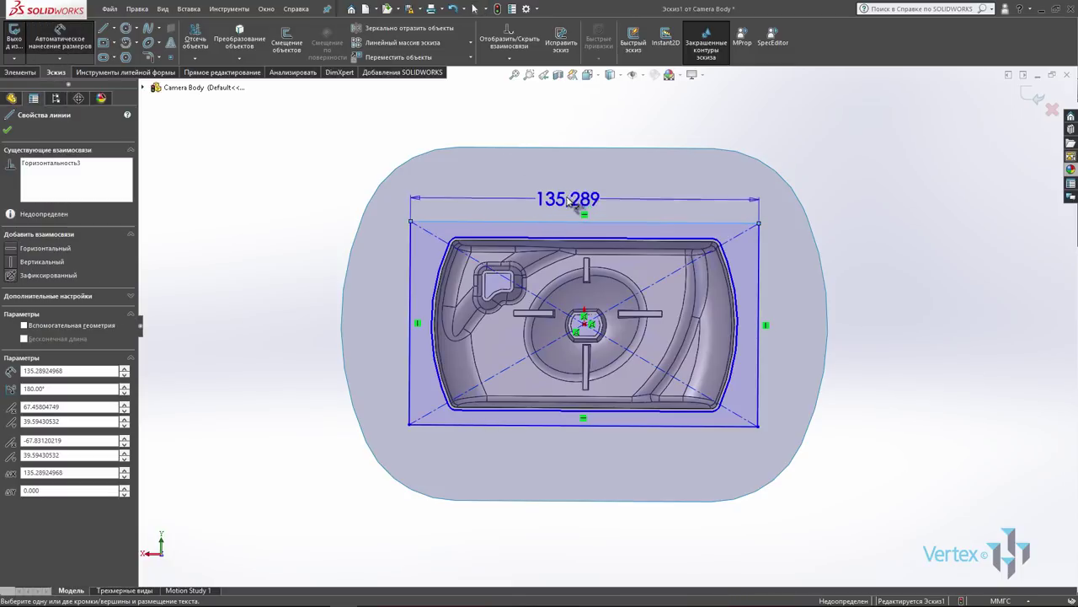
left_click(578, 124)
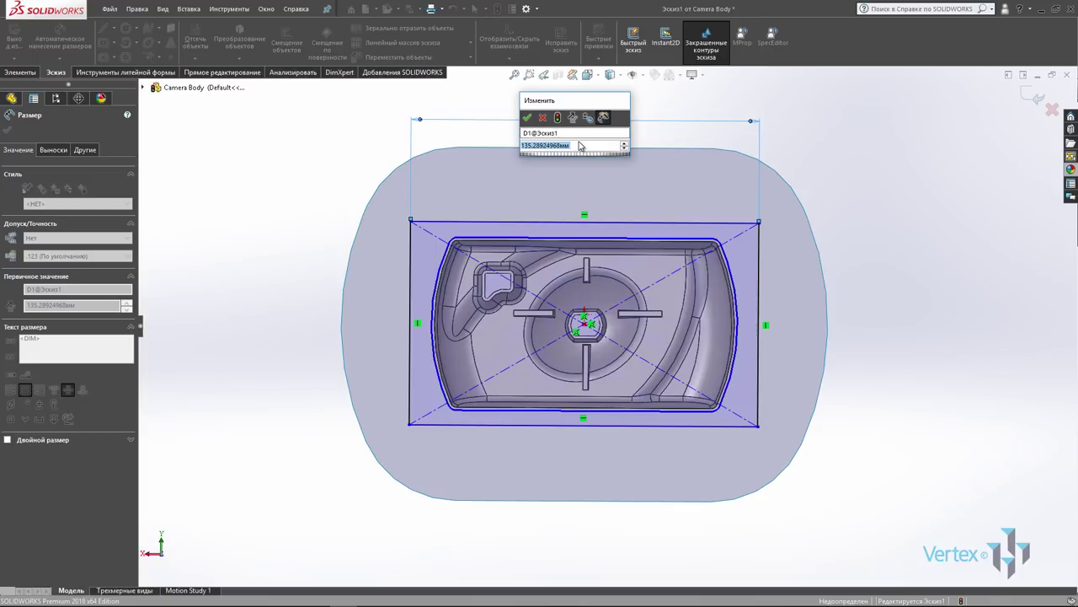
type("140")
key("Return")
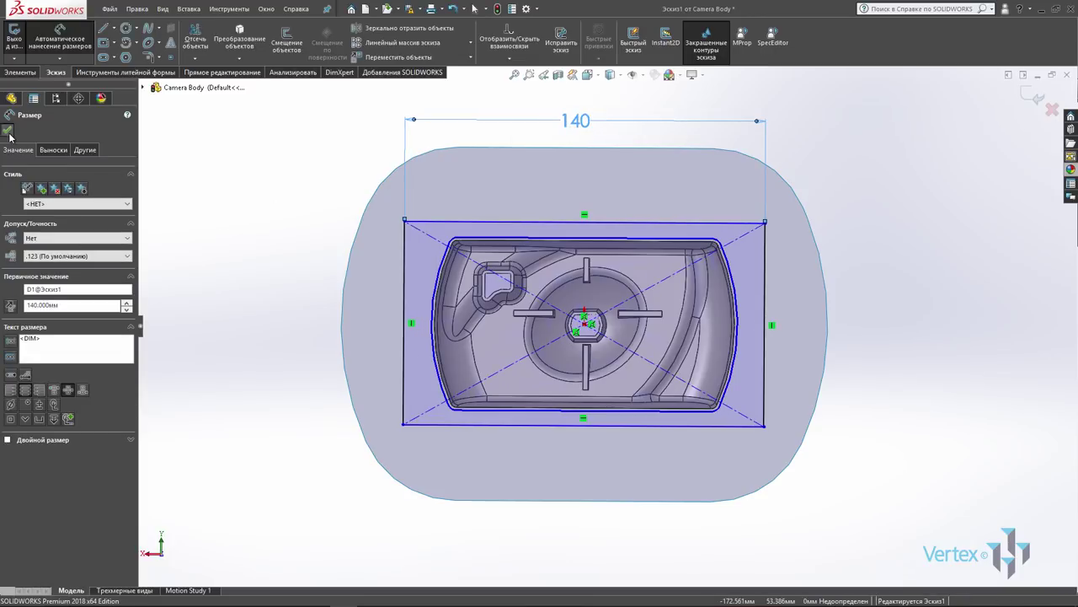
left_click(9, 130)
left_click(406, 291)
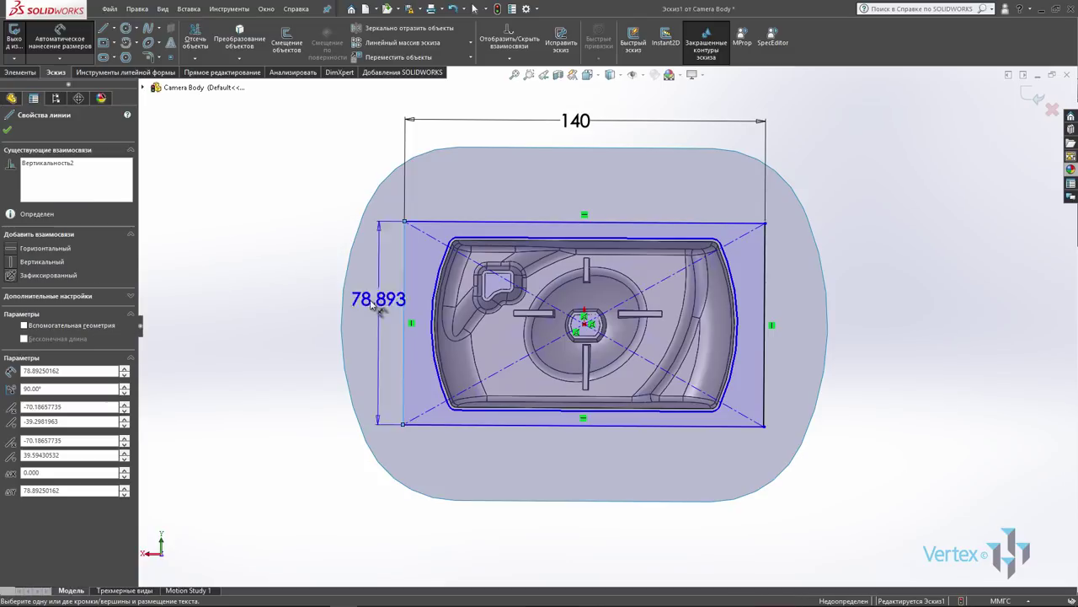
left_click(296, 319)
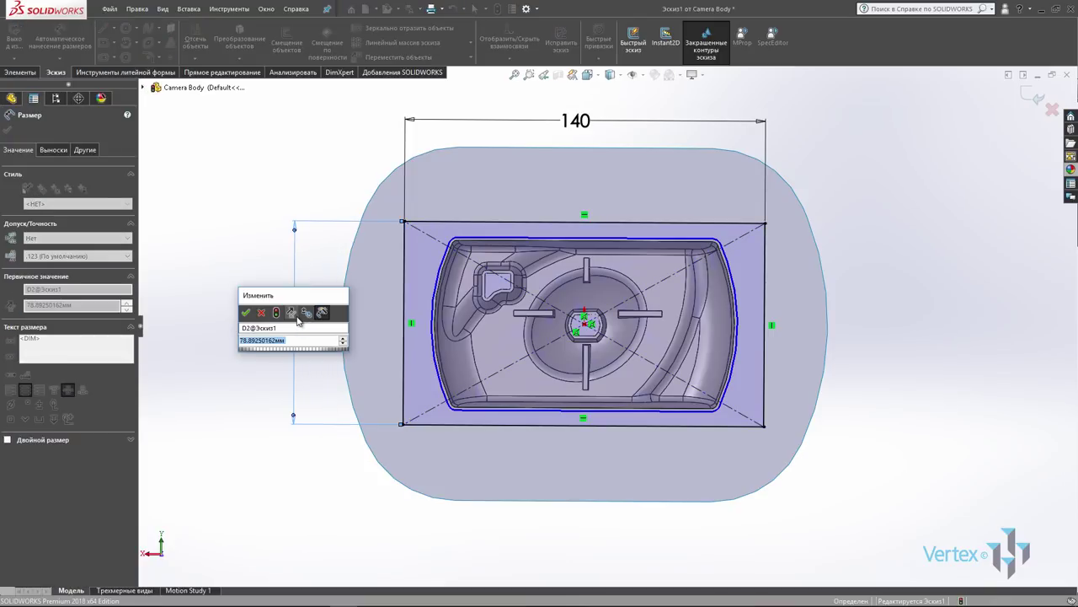
type("80")
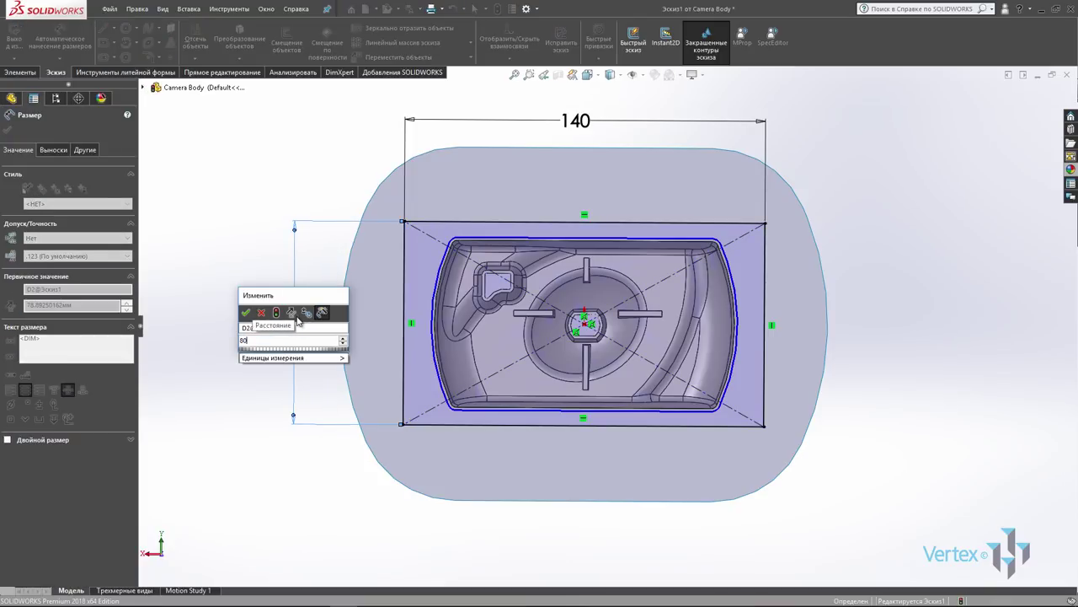
key("Return")
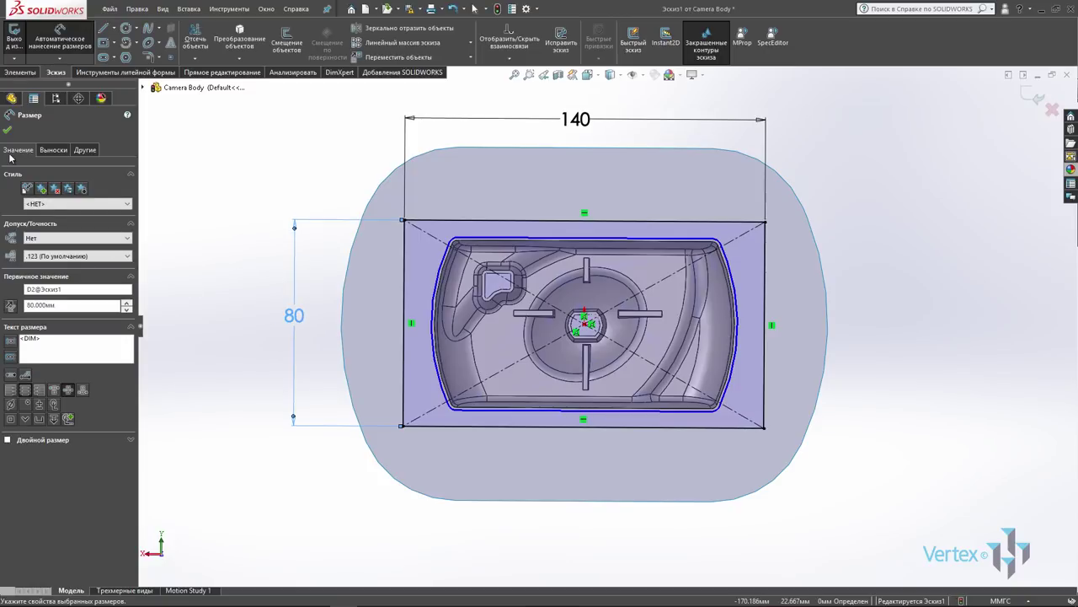
left_click(6, 130)
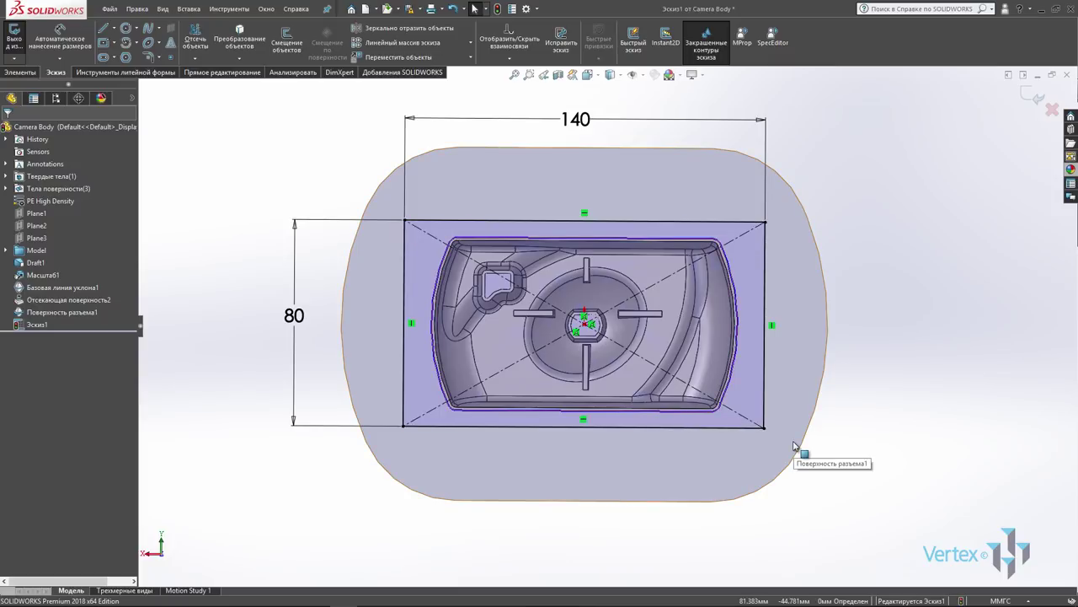
left_click(793, 445)
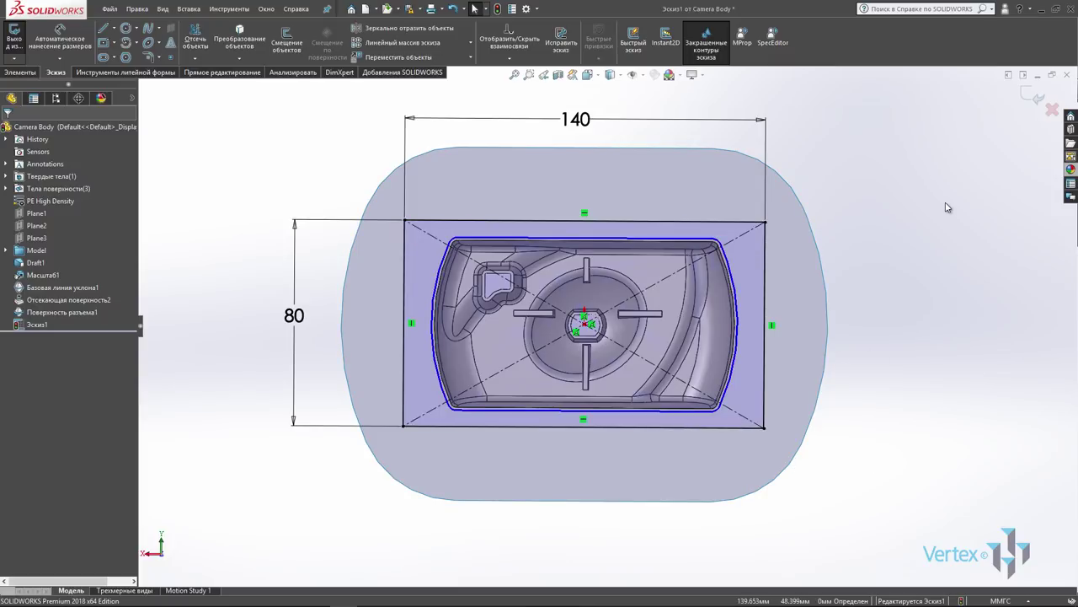
- Exit the split sketch and return to the Tooling Split settings
left_click(1030, 97)
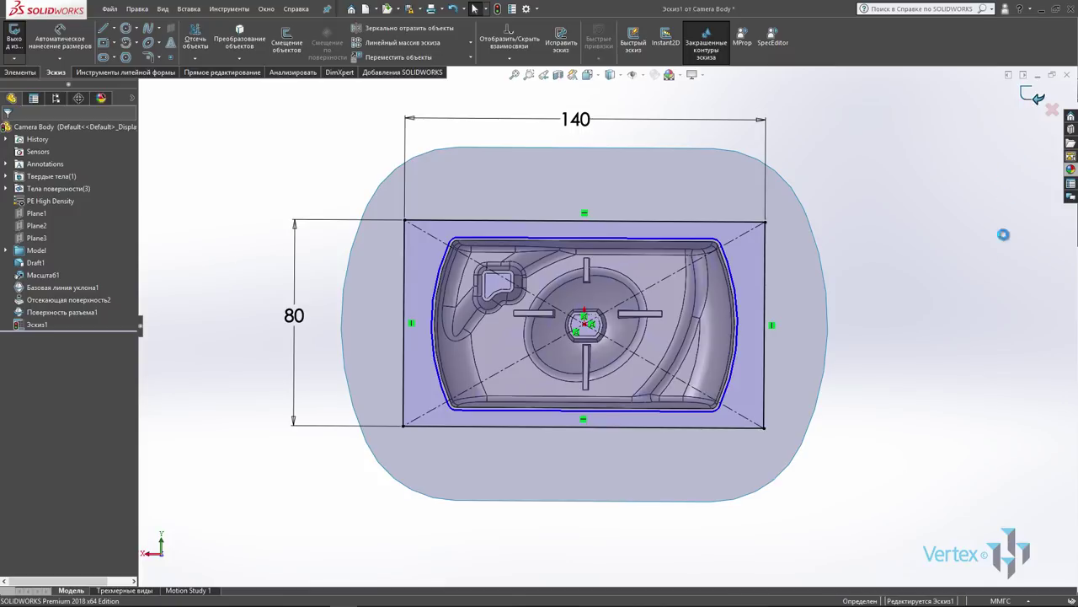
mouse_move(913, 448)
middle_mouse_down()
mouse_move(896, 342)
mouse_move(915, 306)
mouse_move(910, 244)
mouse_move(885, 255)
middle_mouse_up()
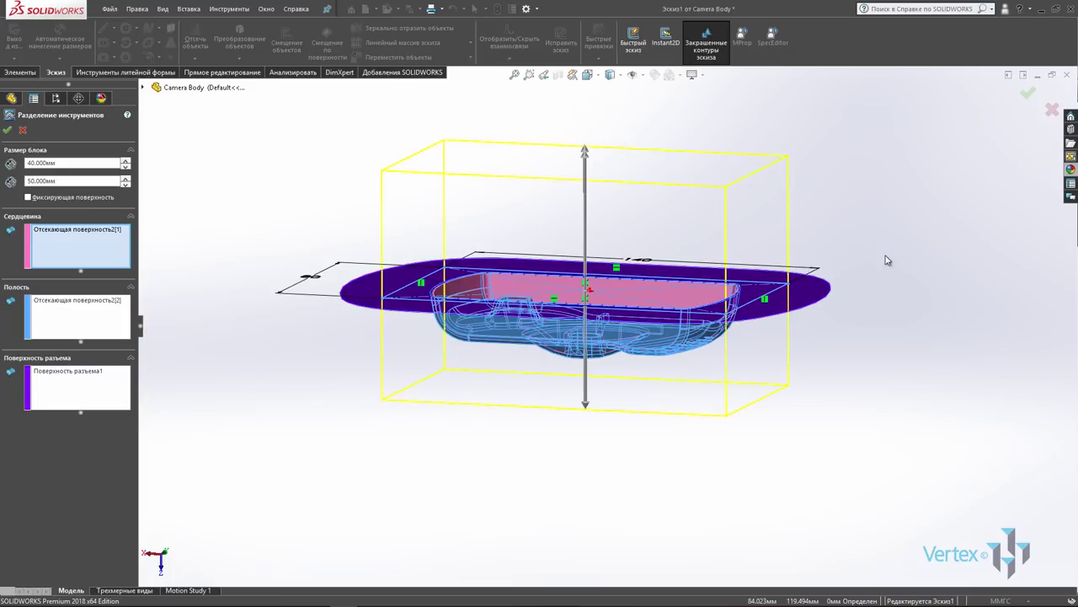
scroll(684, 180, "down", 2)
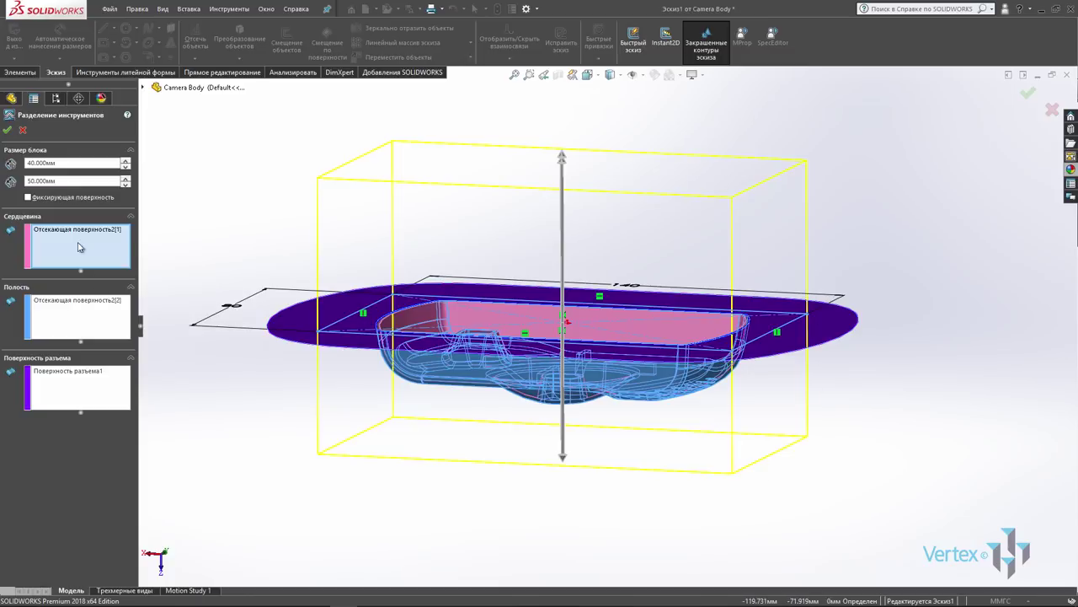
- Set both upward and downward block depths to 40 mm and accept the split
left_click(72, 163)
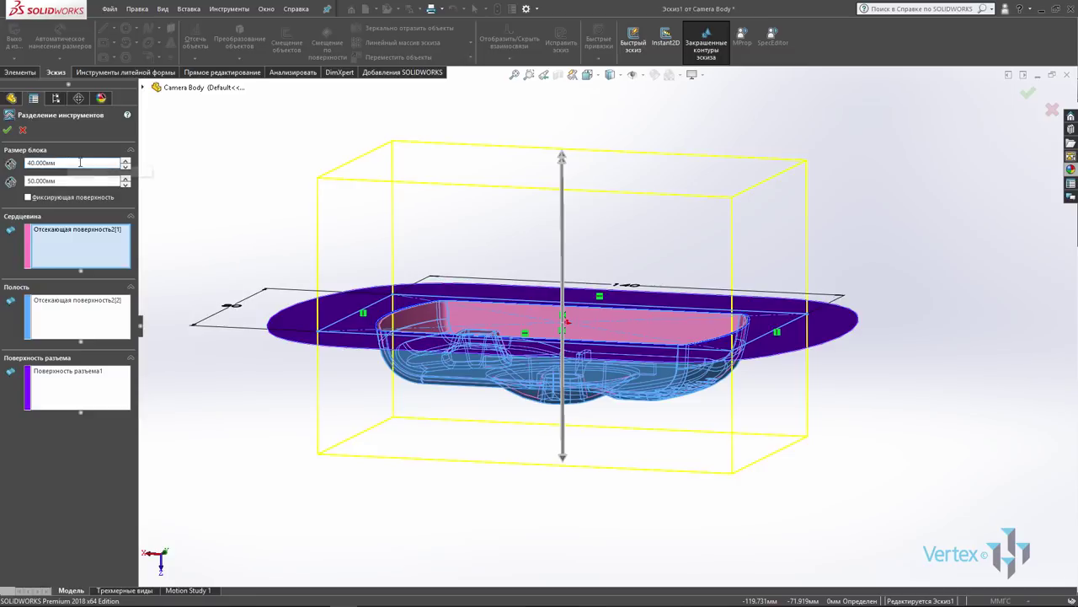
left_click(125, 161)
left_click(124, 161)
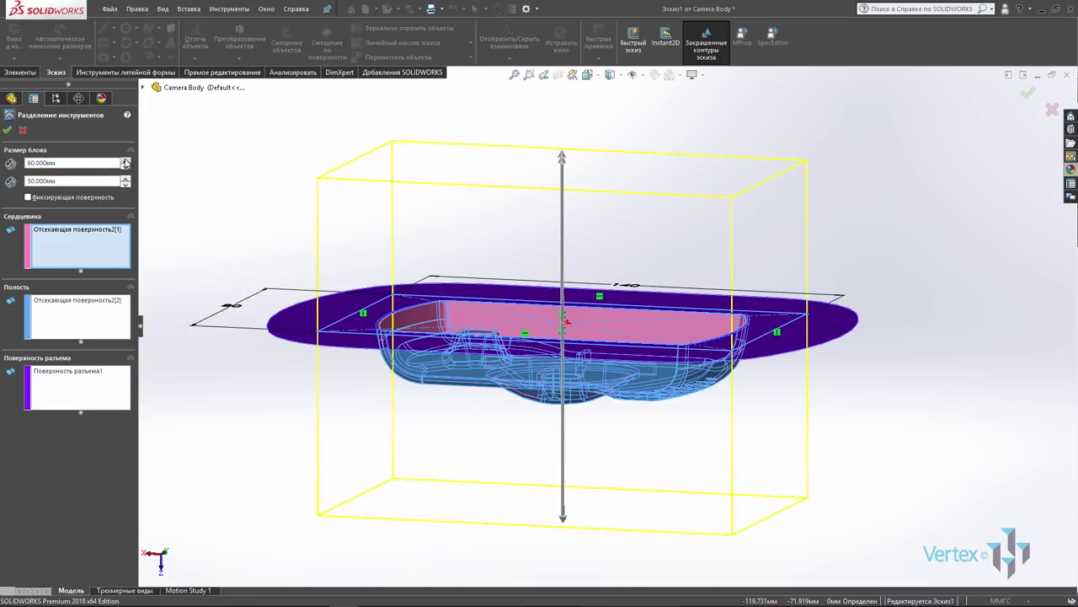
left_click(125, 167)
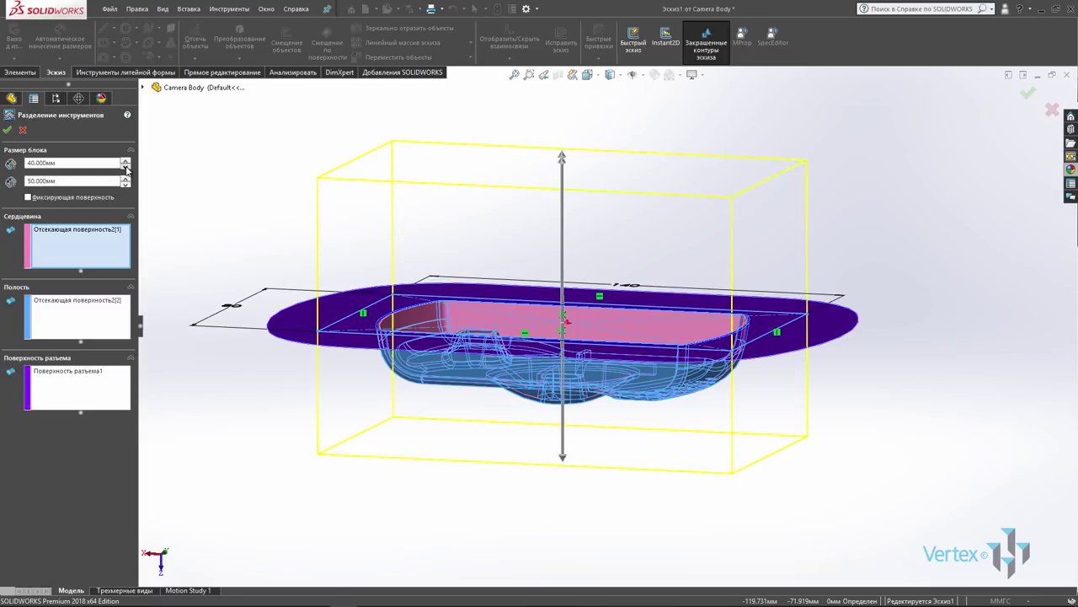
left_click(125, 162)
left_click(125, 177)
left_click(124, 177)
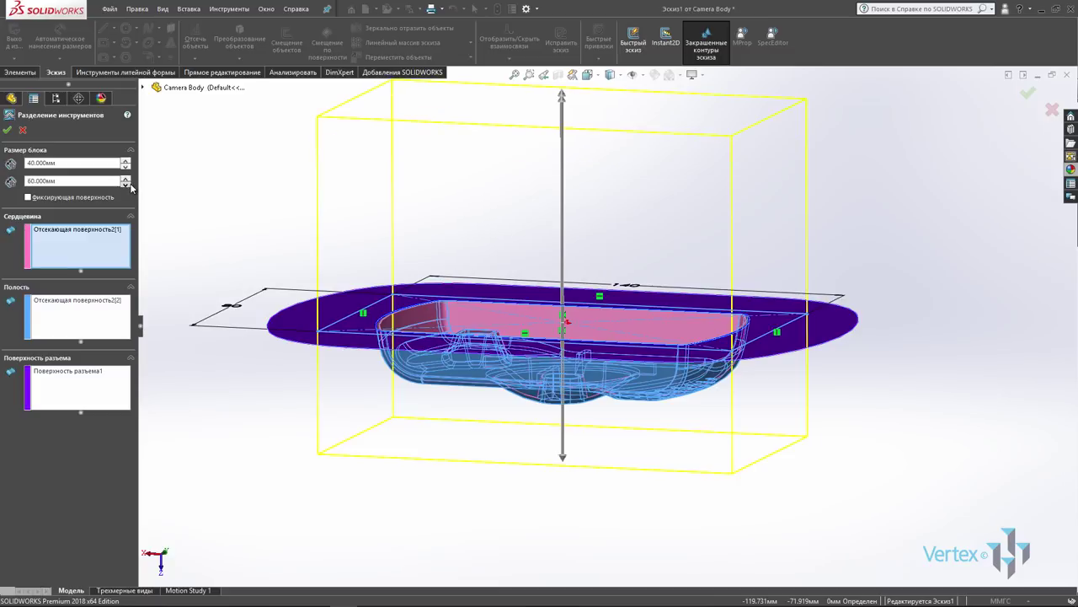
left_click(131, 185)
left_click(131, 186)
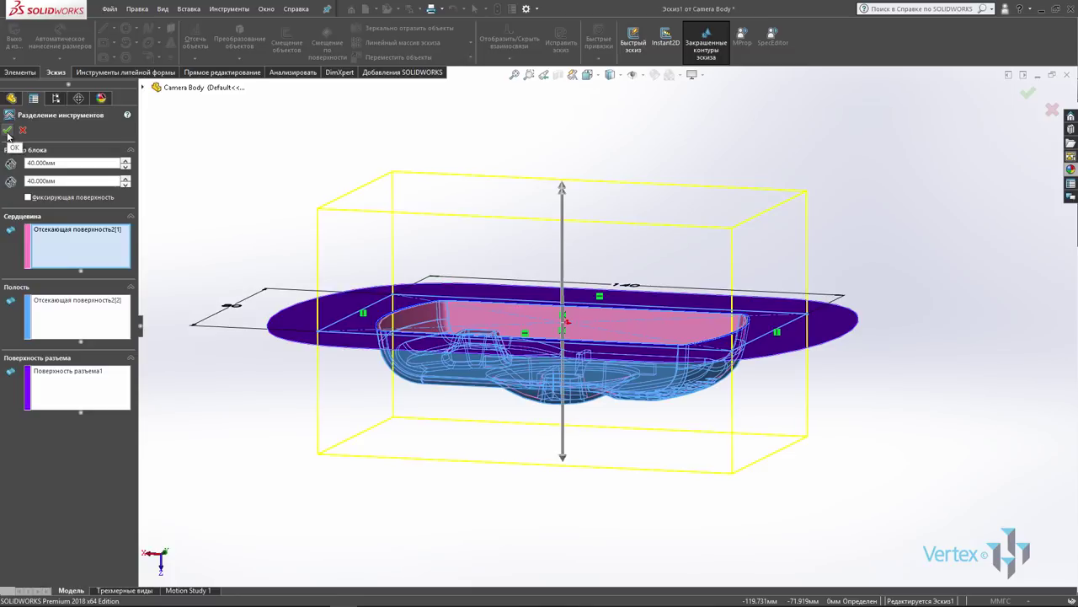
left_click(7, 131)
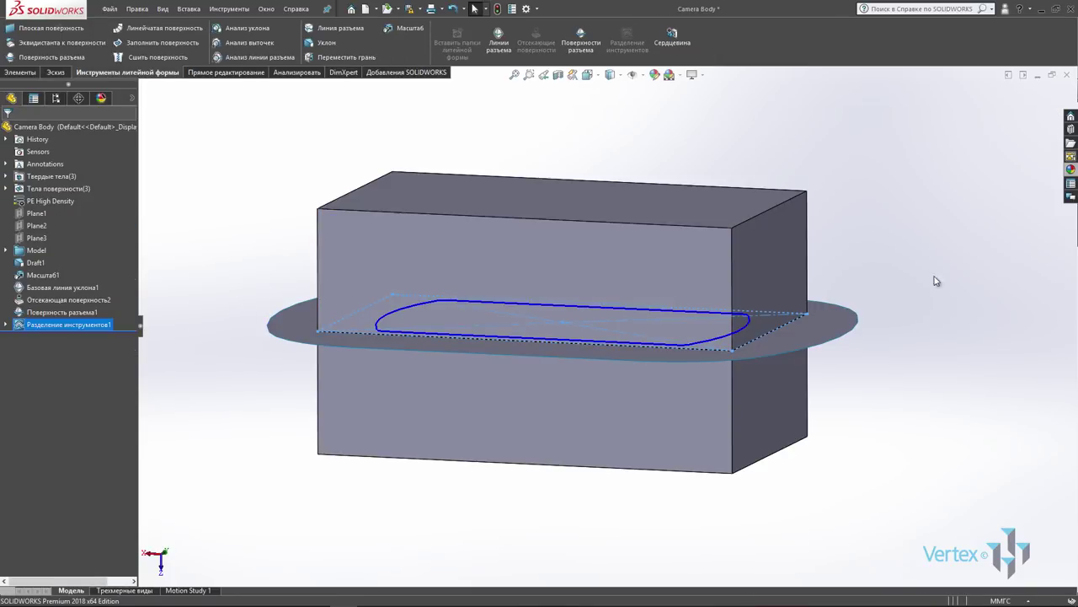
- Select Поверхность разъема1 in the viewport and hide it from the context toolbar
mouse_move(851, 269)
middle_mouse_down()
mouse_move(854, 337)
mouse_move(921, 236)
mouse_move(859, 264)
mouse_move(860, 249)
mouse_move(841, 280)
mouse_move(843, 253)
mouse_move(845, 279)
middle_mouse_up()
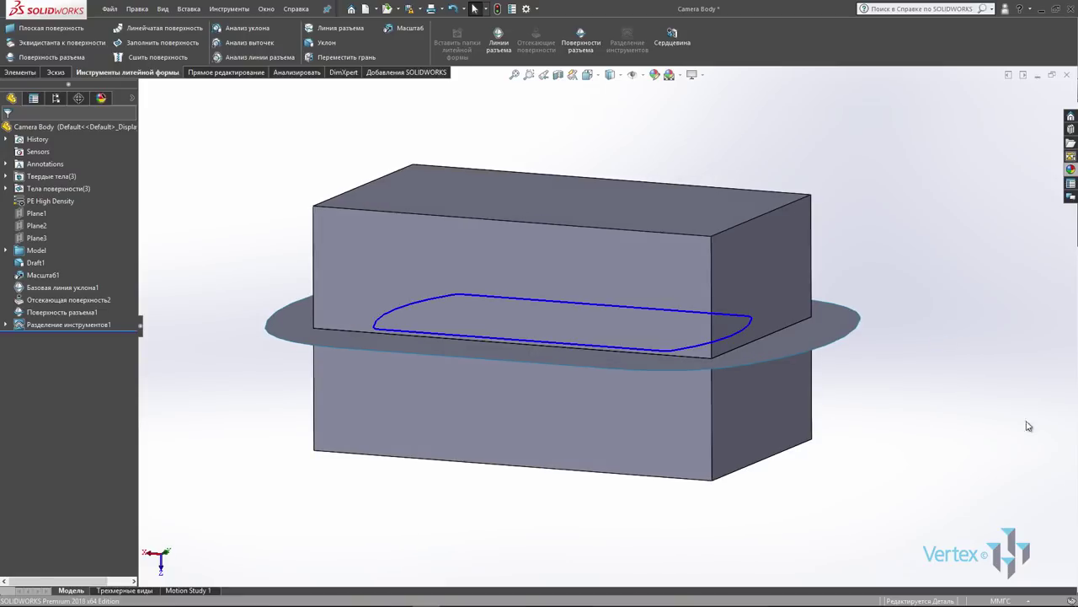
mouse_move(924, 390)
middle_mouse_down()
mouse_move(879, 409)
mouse_move(852, 491)
mouse_move(879, 409)
mouse_move(871, 474)
middle_mouse_up()
key("ctrl+5")
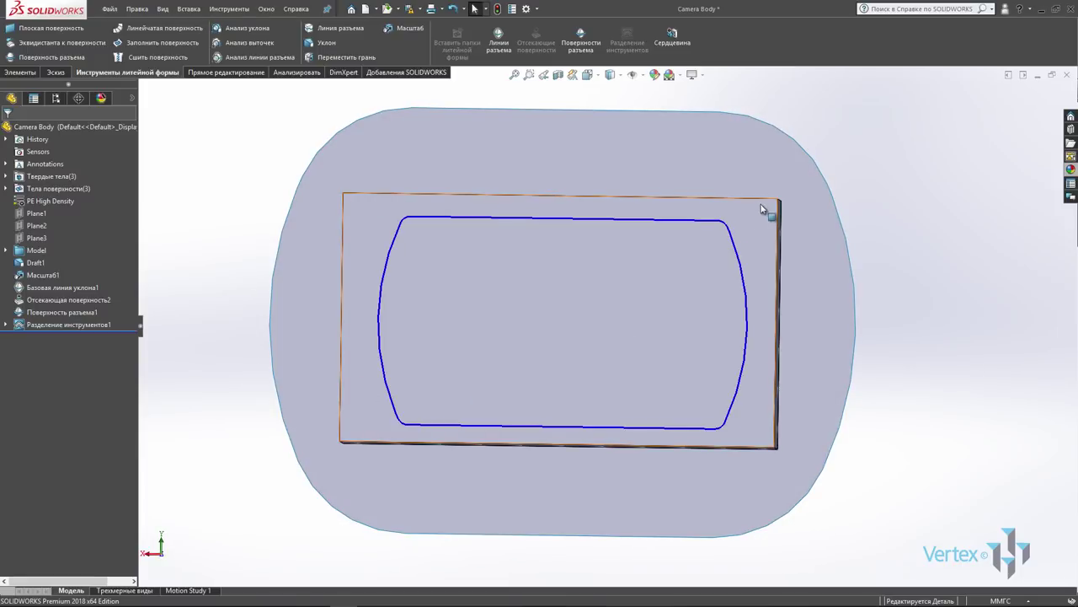
left_click(716, 147)
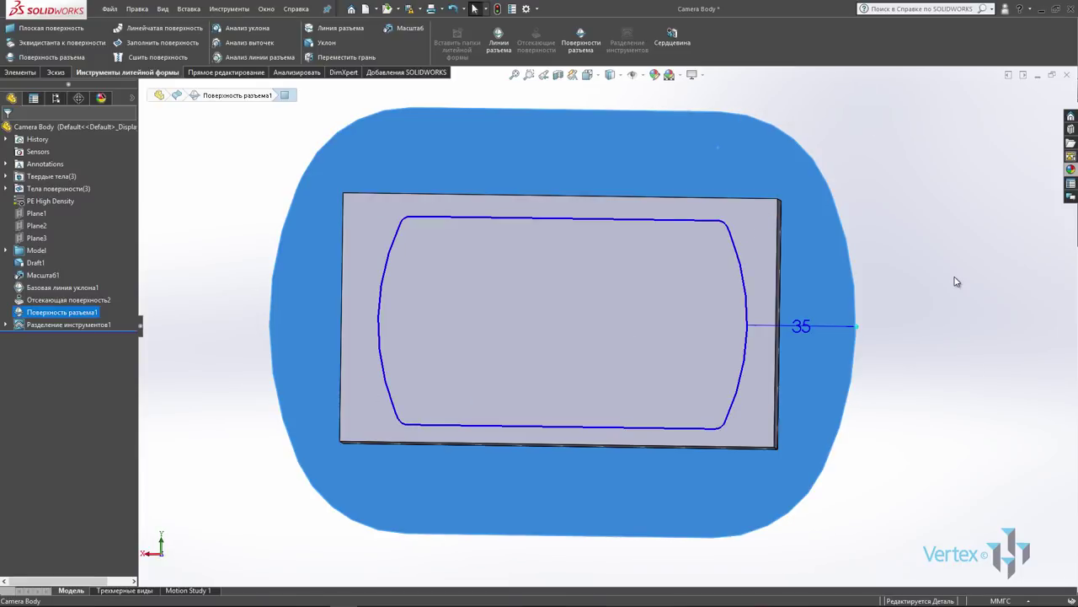
mouse_move(931, 468)
middle_mouse_down()
mouse_move(934, 234)
mouse_move(898, 241)
mouse_move(890, 269)
mouse_move(898, 221)
mouse_move(900, 259)
middle_mouse_up()
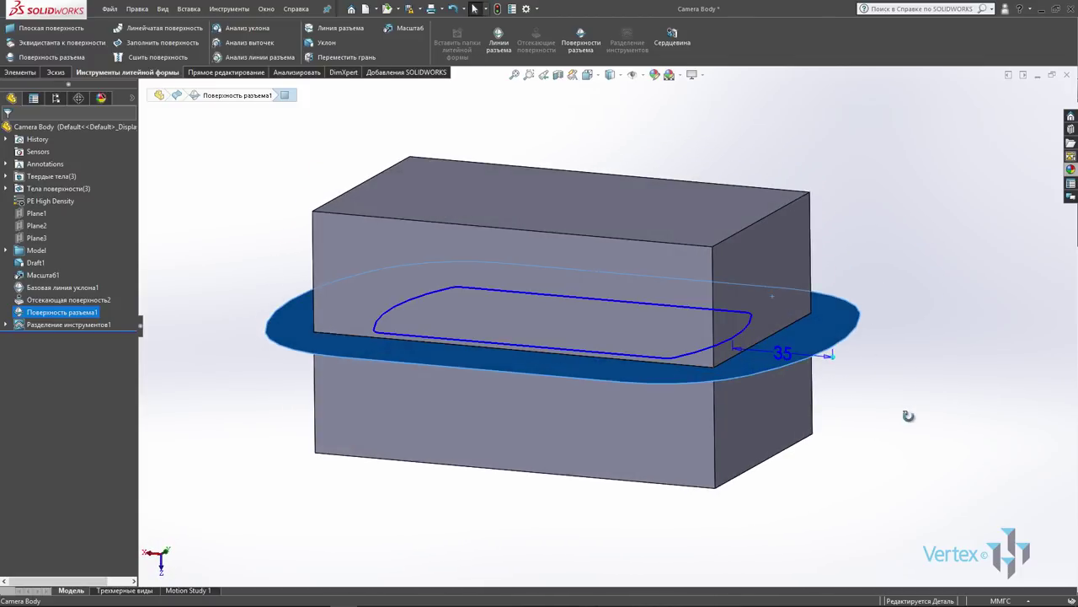
mouse_move(909, 415)
middle_mouse_down()
mouse_move(902, 464)
mouse_move(895, 385)
mouse_move(917, 405)
mouse_move(955, 385)
middle_mouse_up()
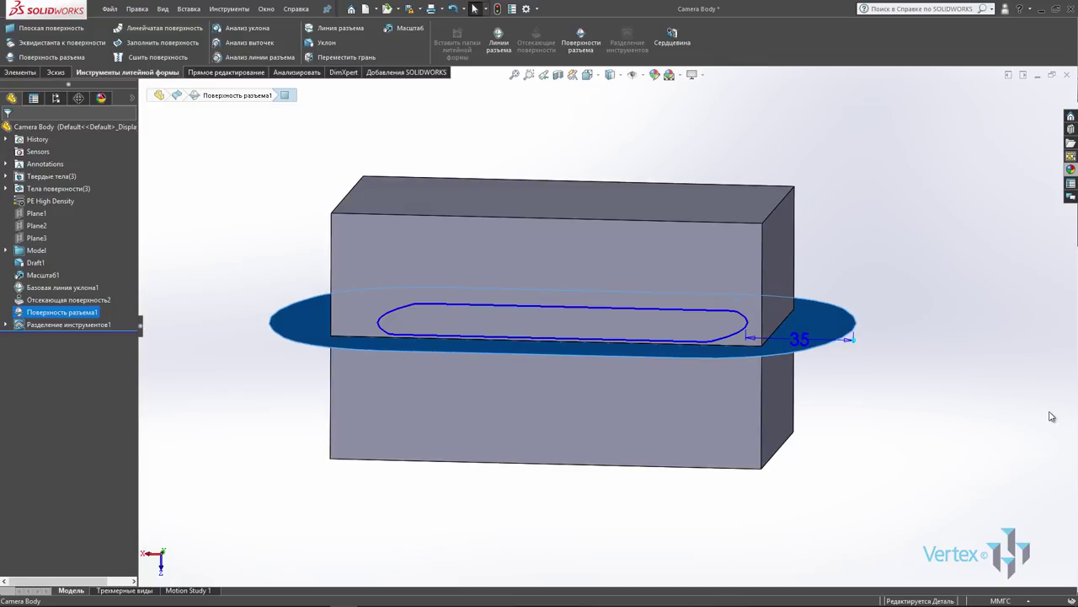
middle_click_drag(1052, 416, 1044, 443)
left_click(1004, 420)
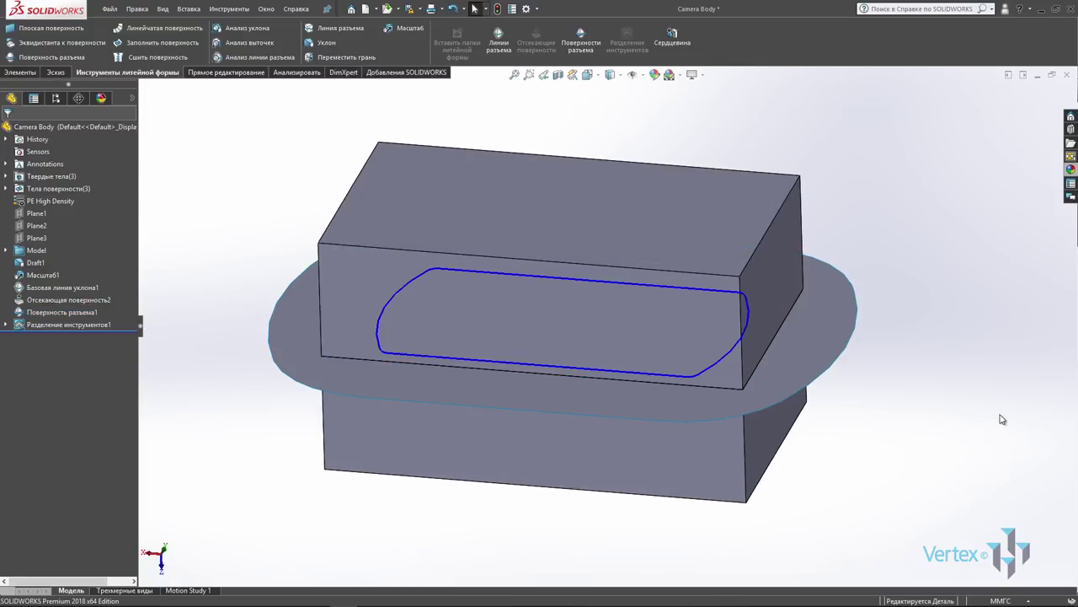
left_click(834, 308)
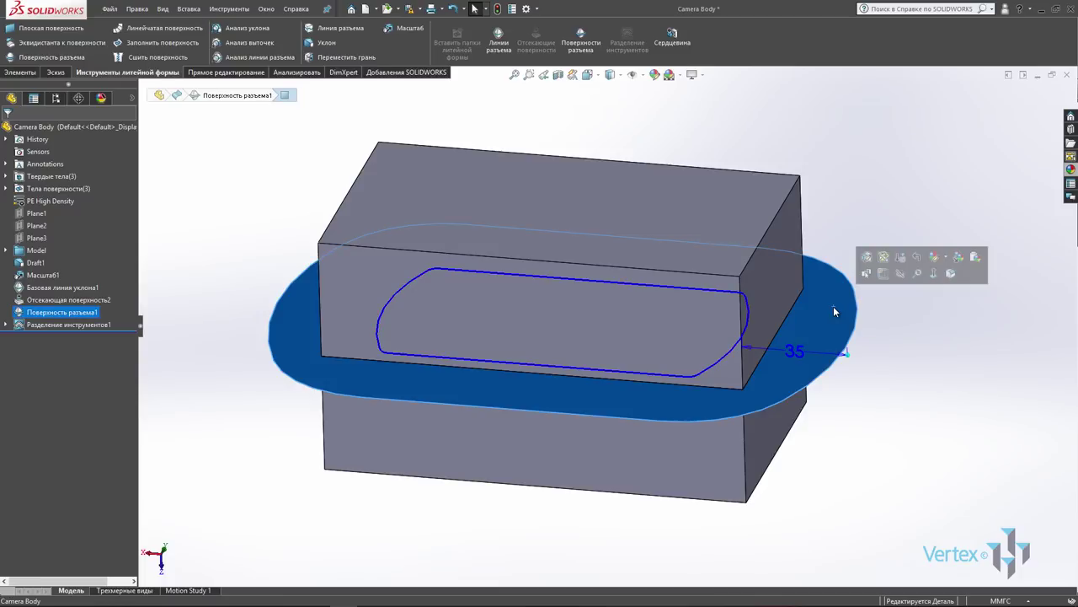
left_click(899, 274)
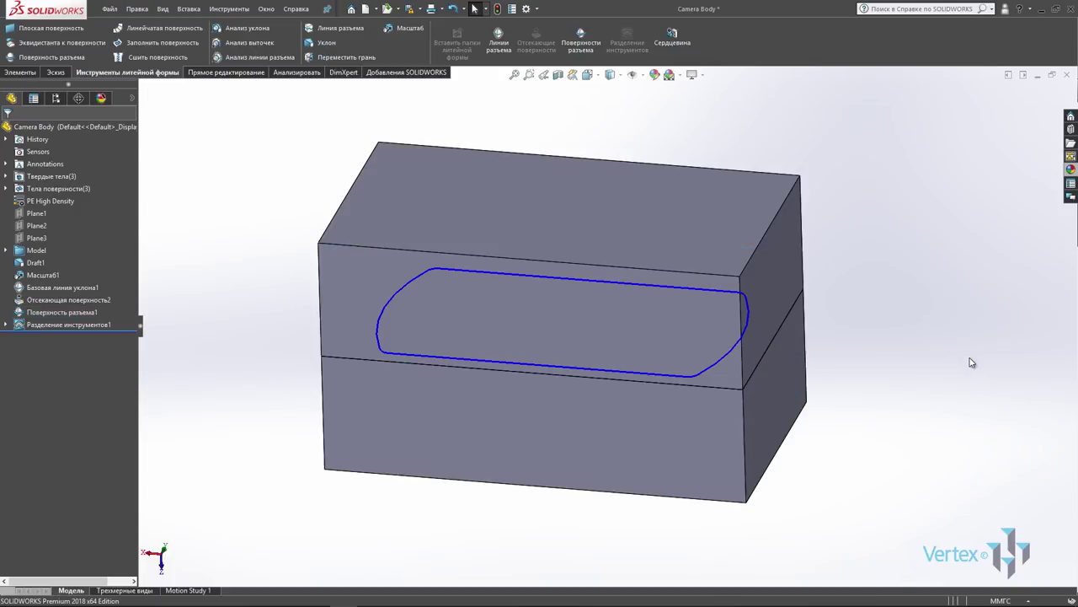
- Use Move/Copy Body to lift only the upper mold block about 107.68 mm along Z
left_click(223, 72)
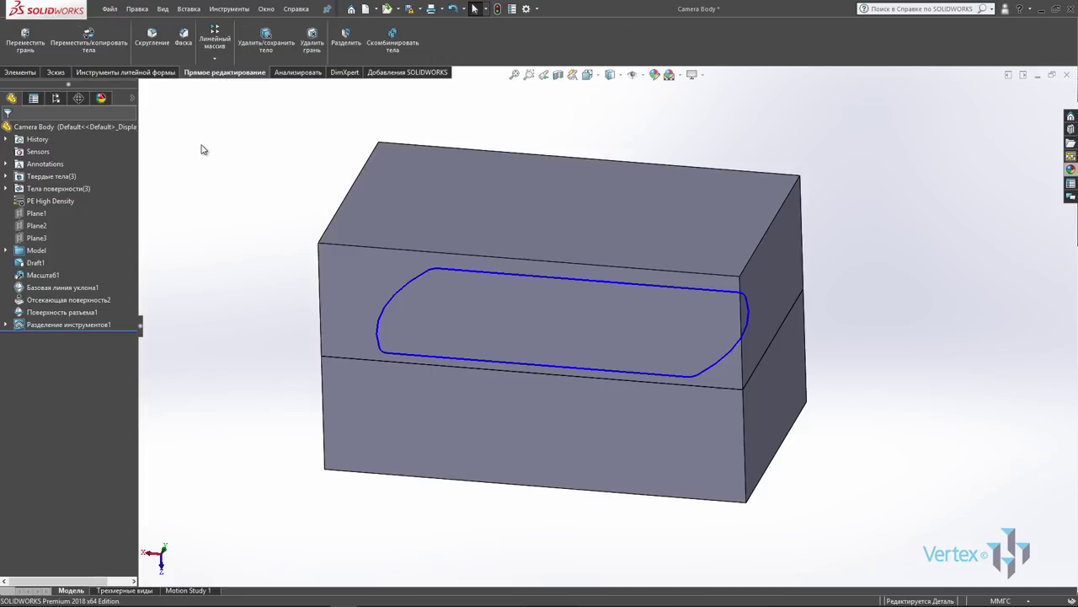
left_click(82, 48)
mouse_move(562, 326)
middle_mouse_down()
mouse_move(699, 357)
mouse_move(660, 267)
mouse_move(633, 241)
mouse_move(663, 268)
mouse_move(583, 362)
middle_mouse_up()
left_click(593, 255)
left_click_drag(583, 363, 575, 188)
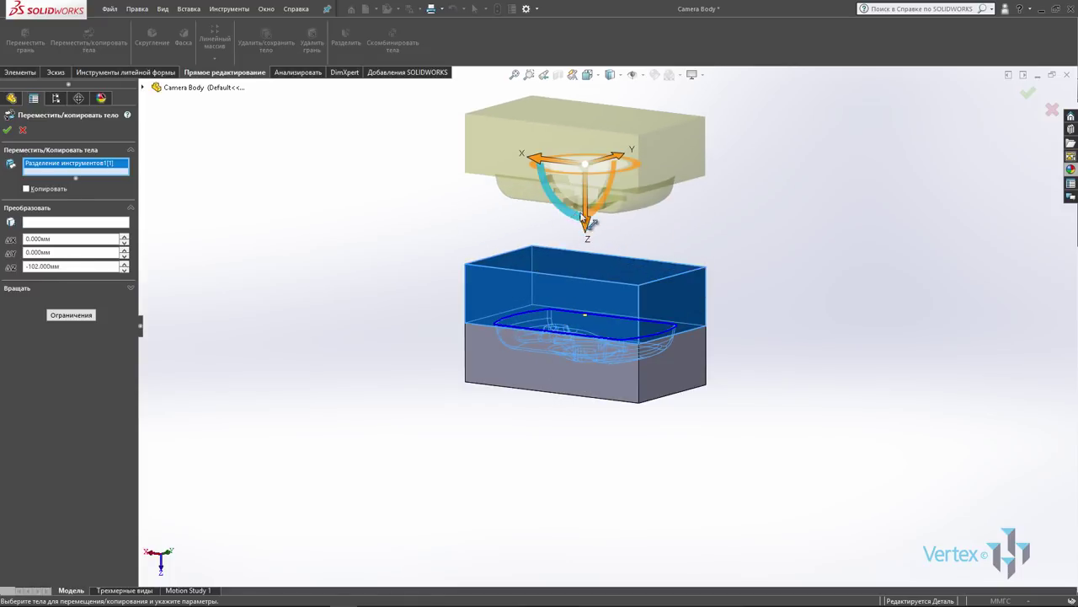
left_click(554, 374)
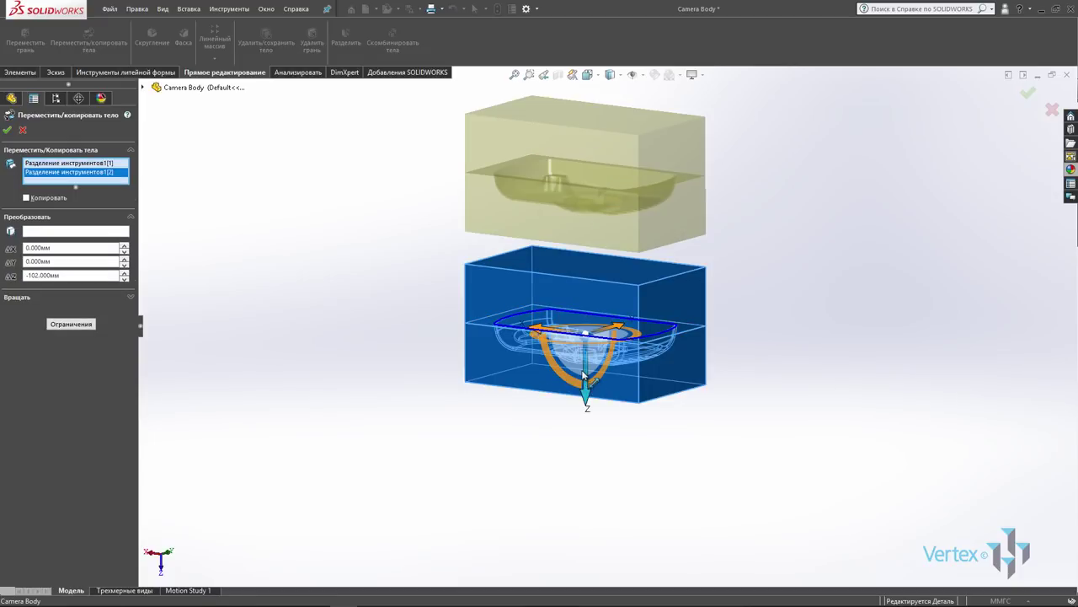
left_click_drag(584, 375, 579, 392)
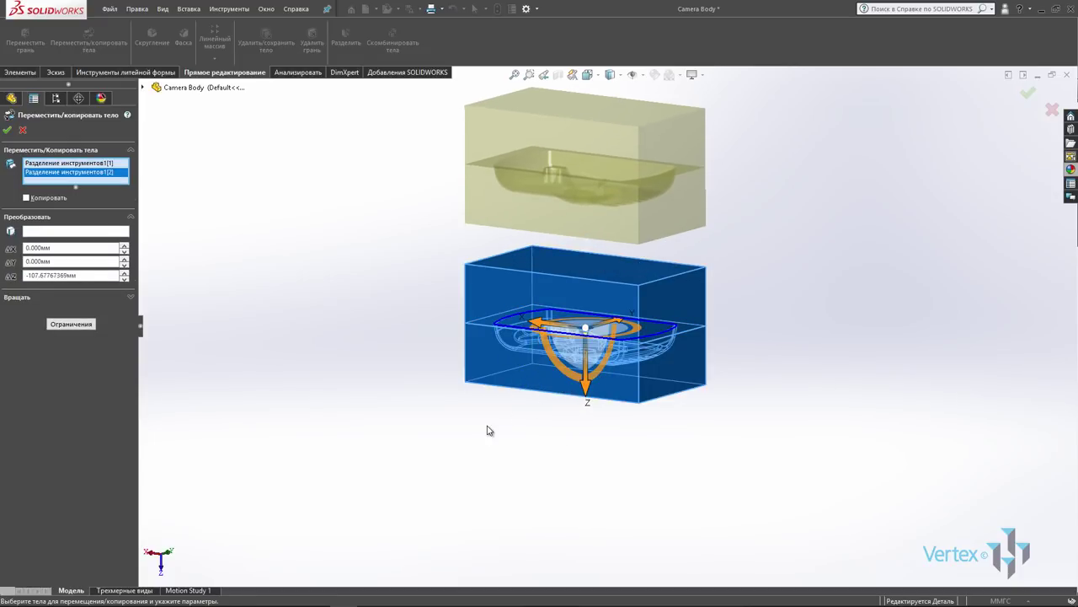
right_click(115, 176)
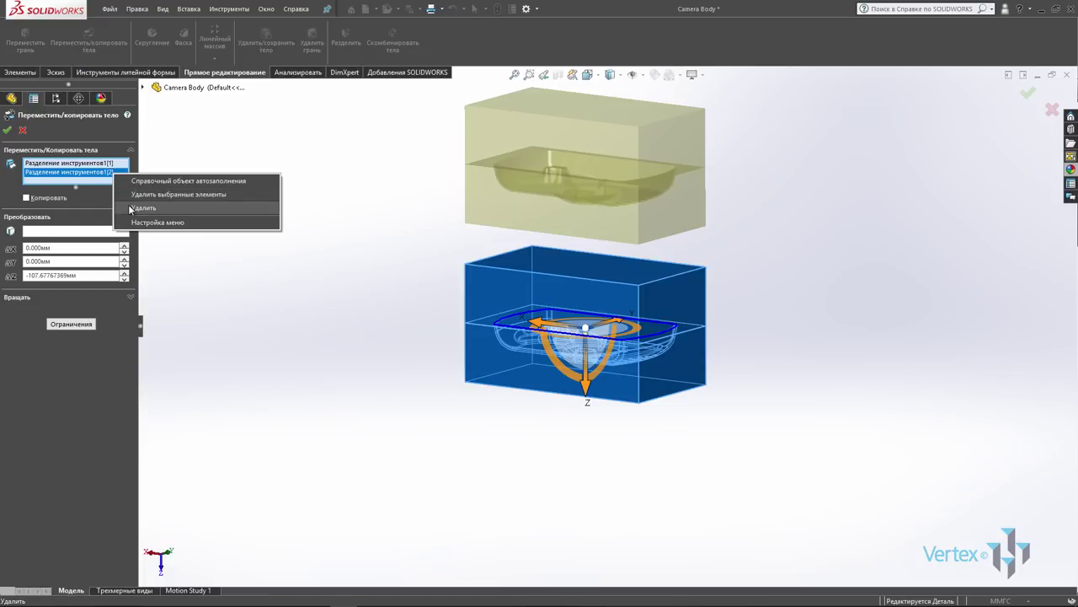
left_click(130, 204)
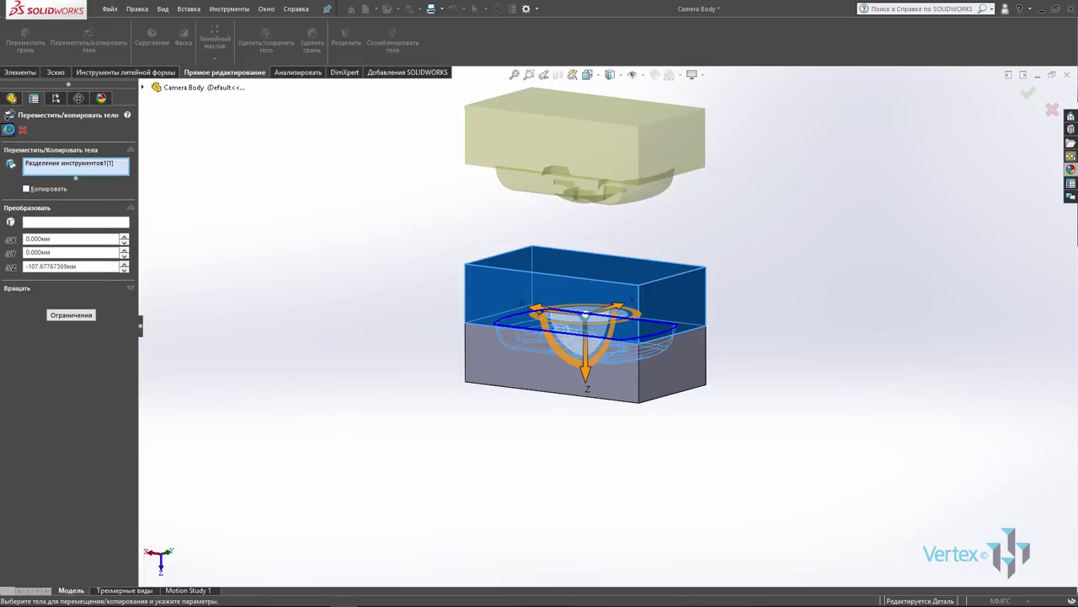
key("Return")
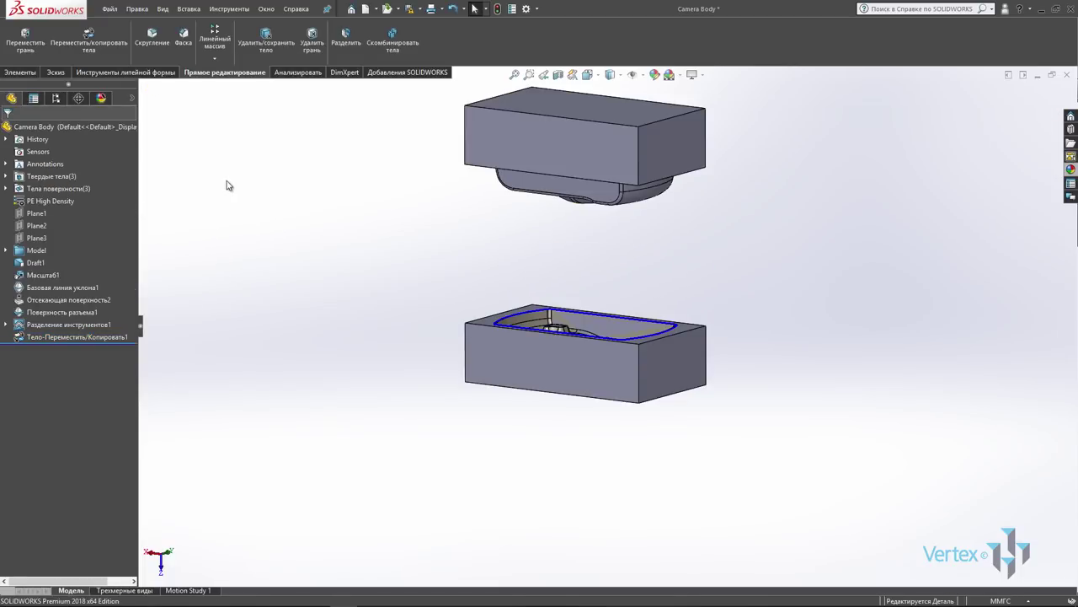
- Drop the lower mold block 100 mm along Z with a second Move/Copy Body
left_click(93, 38)
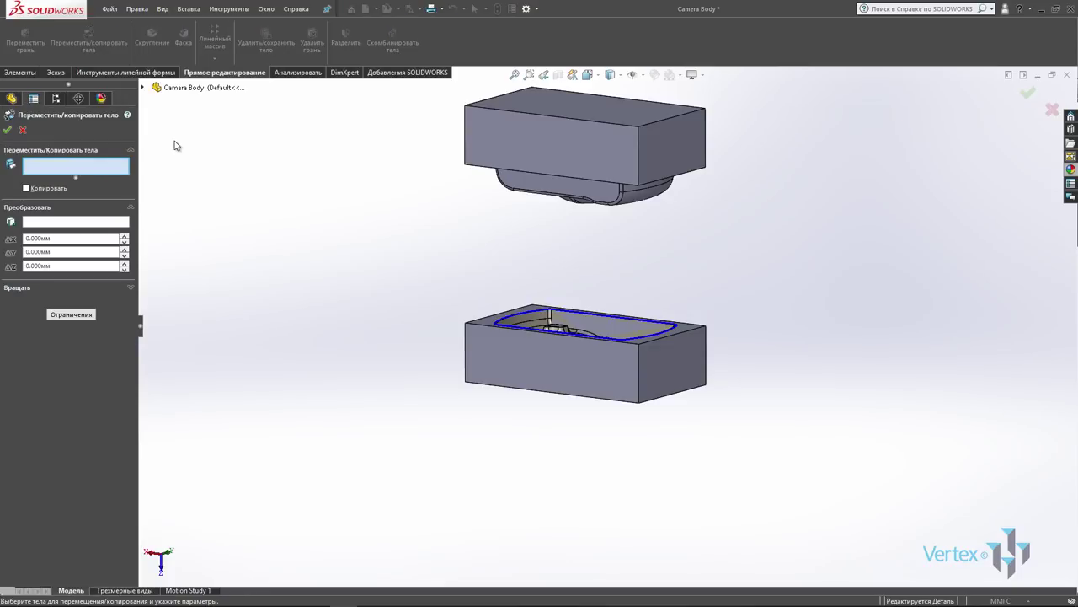
mouse_move(589, 357)
middle_mouse_down()
mouse_move(602, 297)
mouse_move(570, 374)
middle_mouse_up()
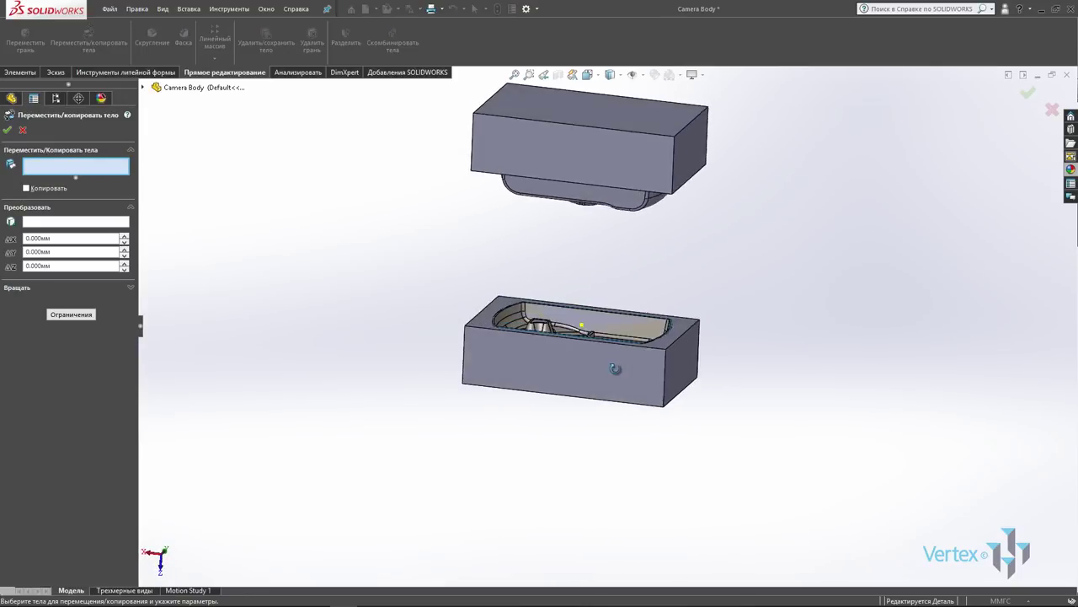
left_click(569, 373)
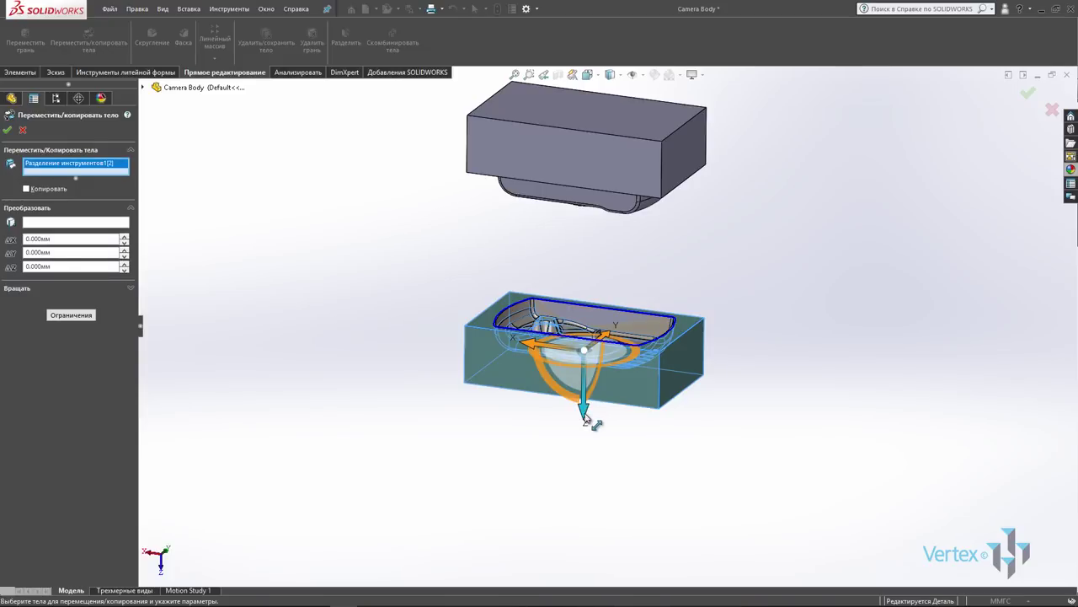
left_click_drag(583, 411, 579, 573)
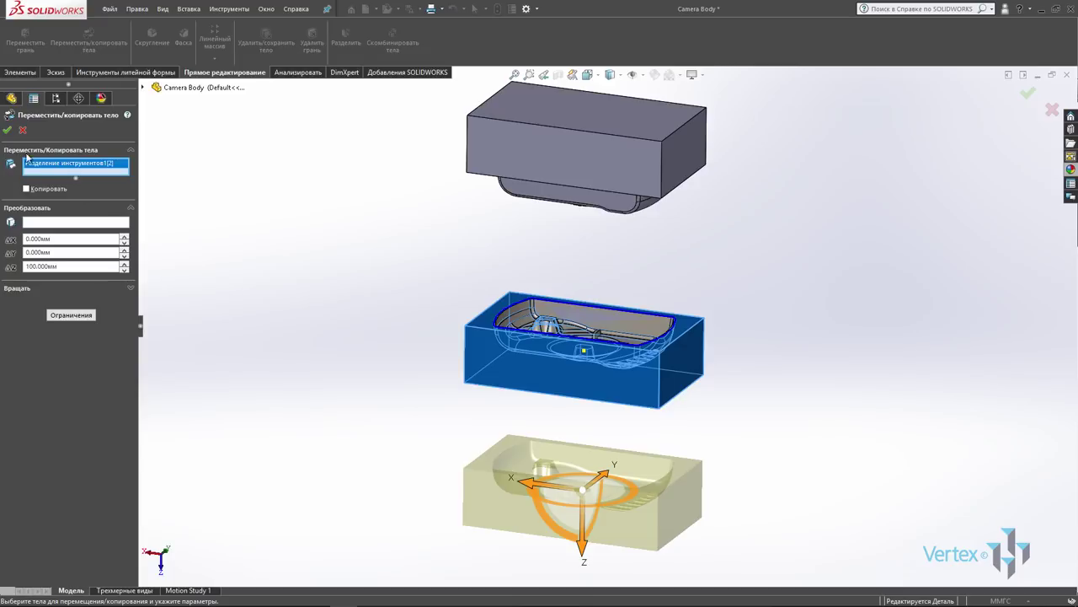
key("Return")
mouse_move(761, 443)
middle_mouse_down()
mouse_move(779, 339)
mouse_move(778, 224)
mouse_move(768, 292)
mouse_move(739, 361)
mouse_move(681, 454)
mouse_move(676, 443)
mouse_move(750, 267)
mouse_move(747, 213)
mouse_move(729, 353)
mouse_move(775, 366)
mouse_move(760, 409)
mouse_move(715, 433)
middle_mouse_up()
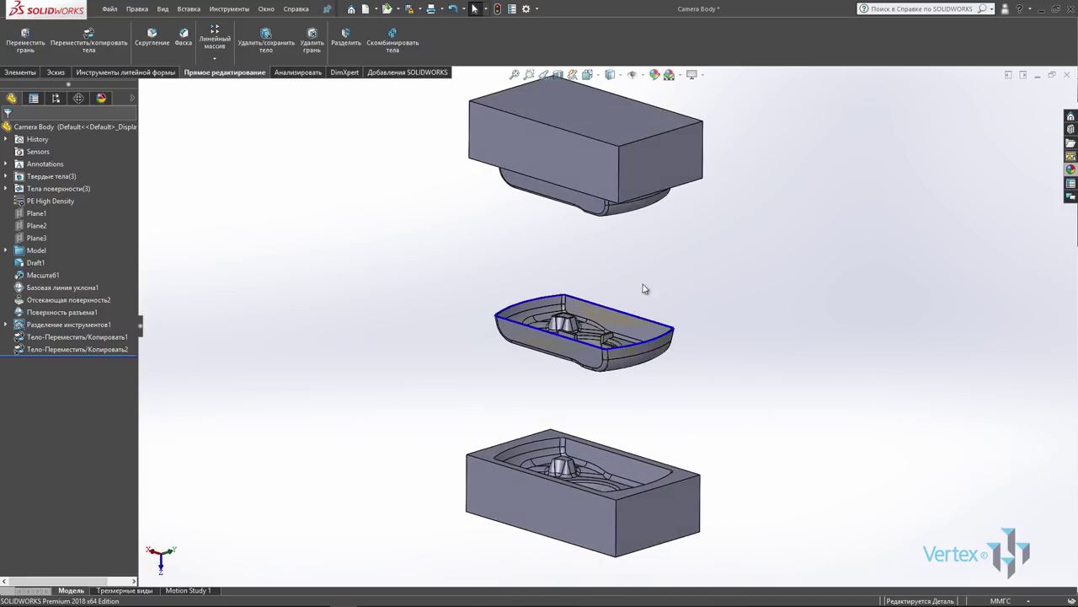
- Orbit around the separated core, part and cavity to inspect the cavities
mouse_move(785, 396)
middle_mouse_down()
mouse_move(792, 337)
mouse_move(823, 337)
mouse_move(814, 380)
middle_mouse_up()
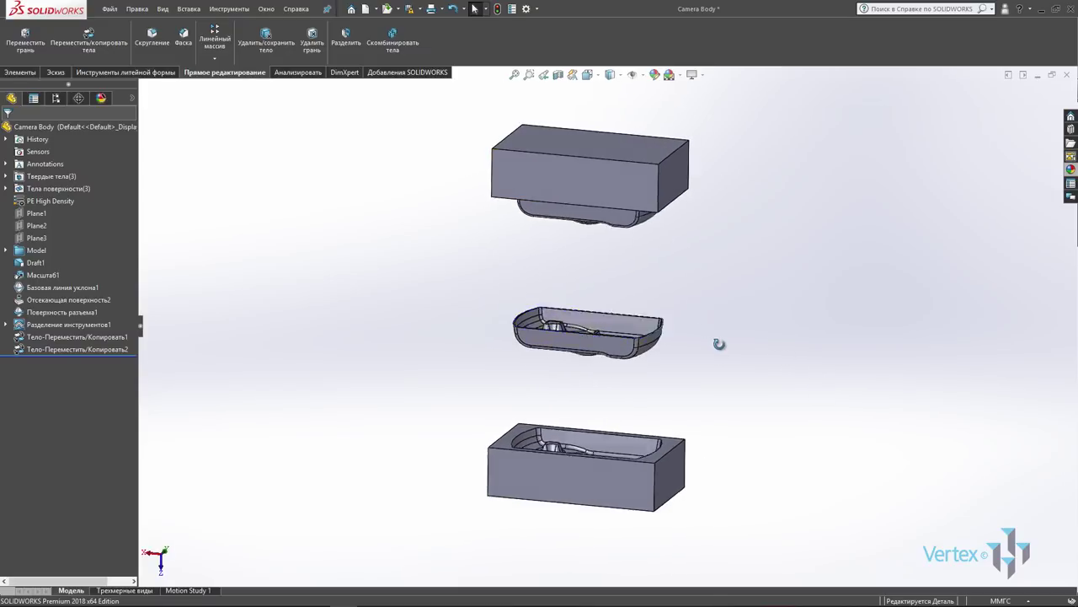
mouse_move(717, 342)
middle_mouse_down()
mouse_move(717, 308)
mouse_move(716, 412)
mouse_move(712, 230)
middle_mouse_up()
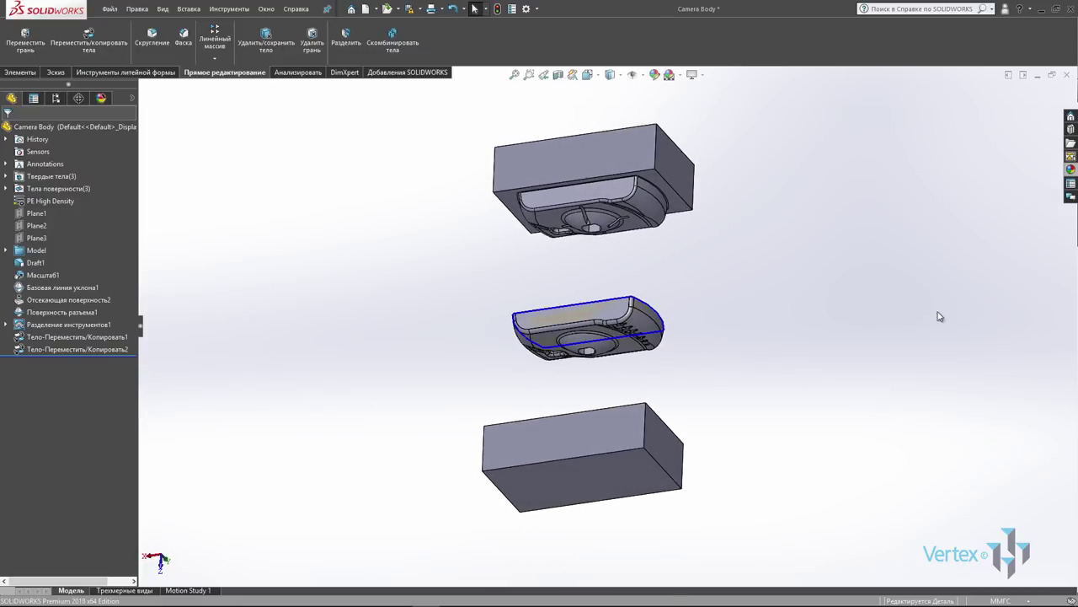
mouse_move(775, 258)
middle_mouse_down()
mouse_move(820, 380)
mouse_move(813, 486)
mouse_move(813, 460)
mouse_move(837, 539)
mouse_move(826, 505)
middle_mouse_up()
mouse_move(722, 316)
middle_mouse_down()
mouse_move(699, 436)
mouse_move(694, 351)
mouse_move(683, 421)
mouse_move(710, 392)
mouse_move(672, 320)
middle_mouse_up()
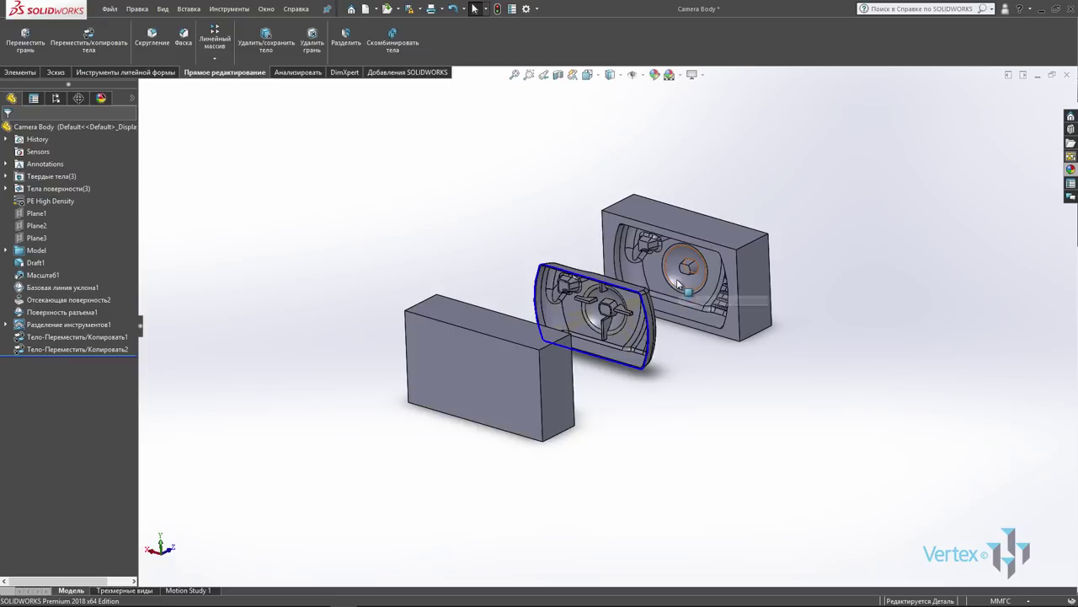
- Roll the feature tree back above Тело-Переместить/Копировать1
scroll(679, 272, "down", 2)
scroll(679, 272, "down", 2)
scroll(668, 270, "down", 3)
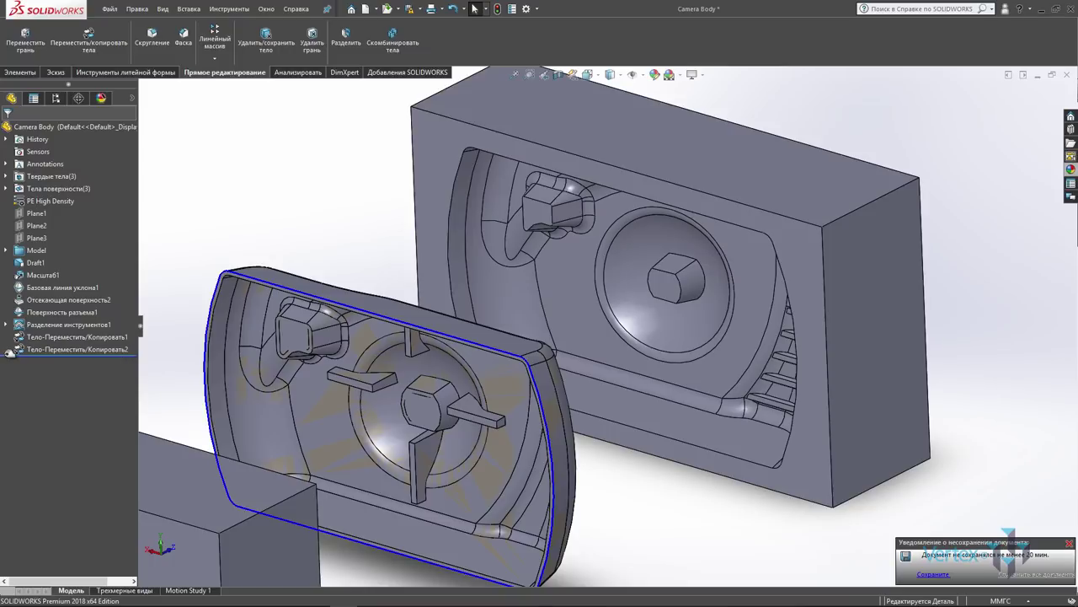
left_click_drag(10, 353, 12, 330)
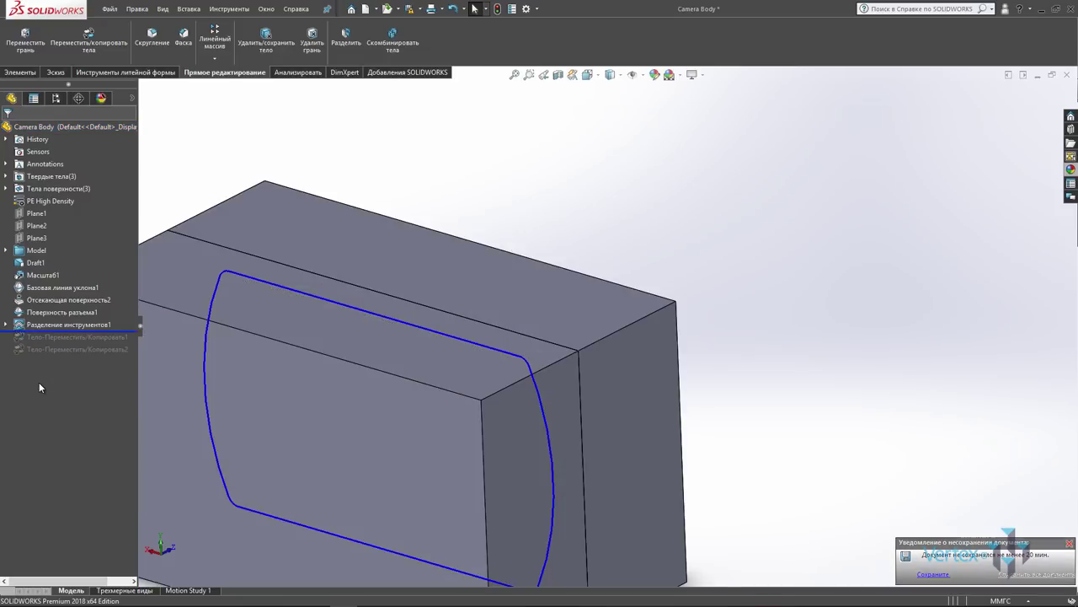
- Open new sketch Эскиз2 on the block's parting-outline face and view it Normal To
key("f")
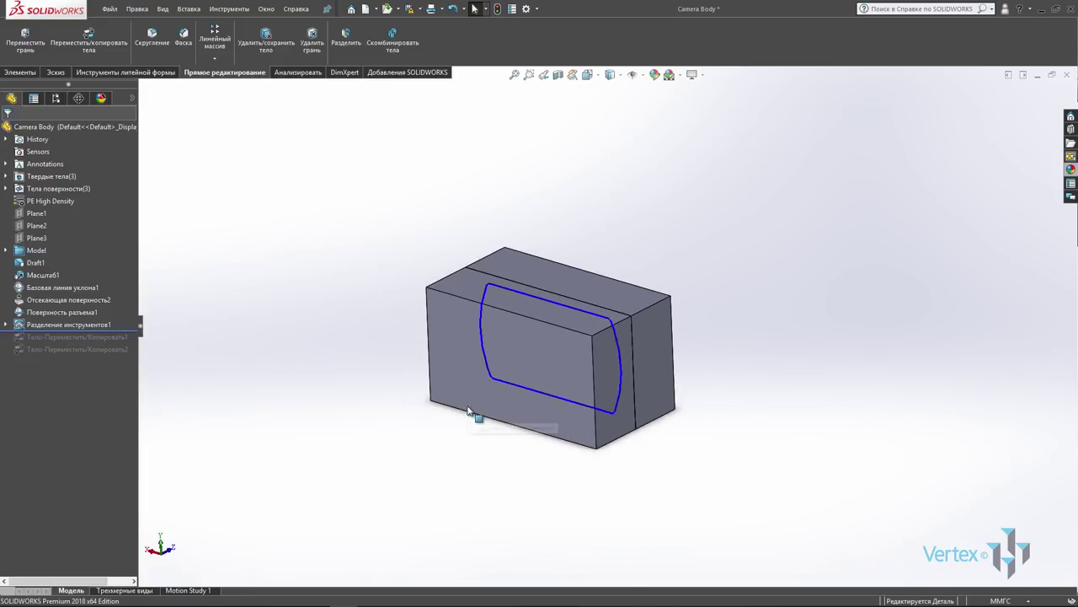
scroll(477, 410, "down", 3)
mouse_move(927, 357)
middle_mouse_down()
mouse_move(902, 323)
mouse_move(835, 308)
mouse_move(746, 352)
mouse_move(729, 279)
middle_mouse_up()
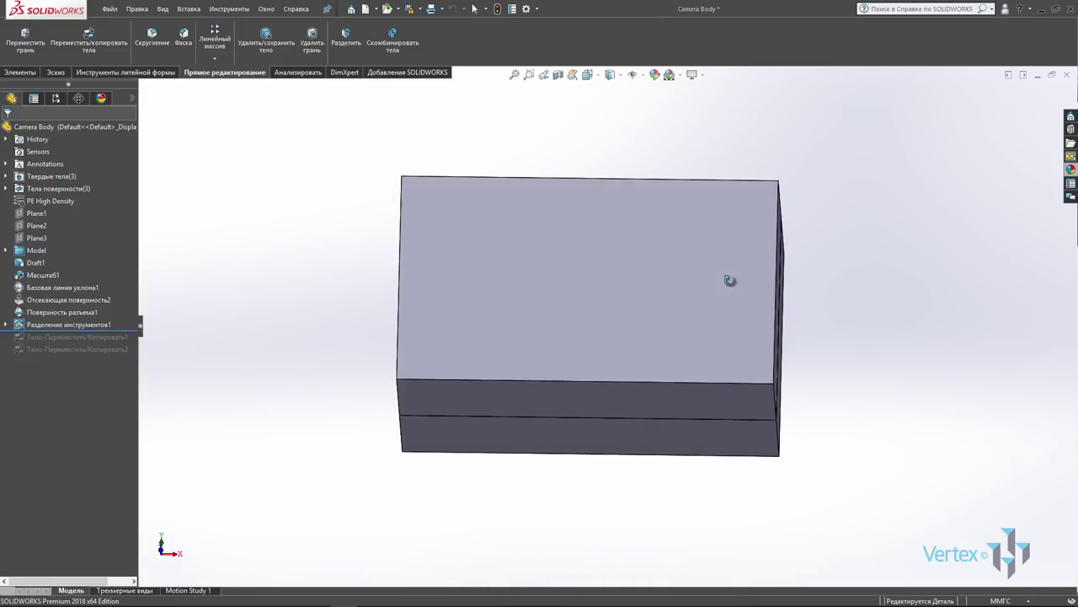
left_click(533, 286)
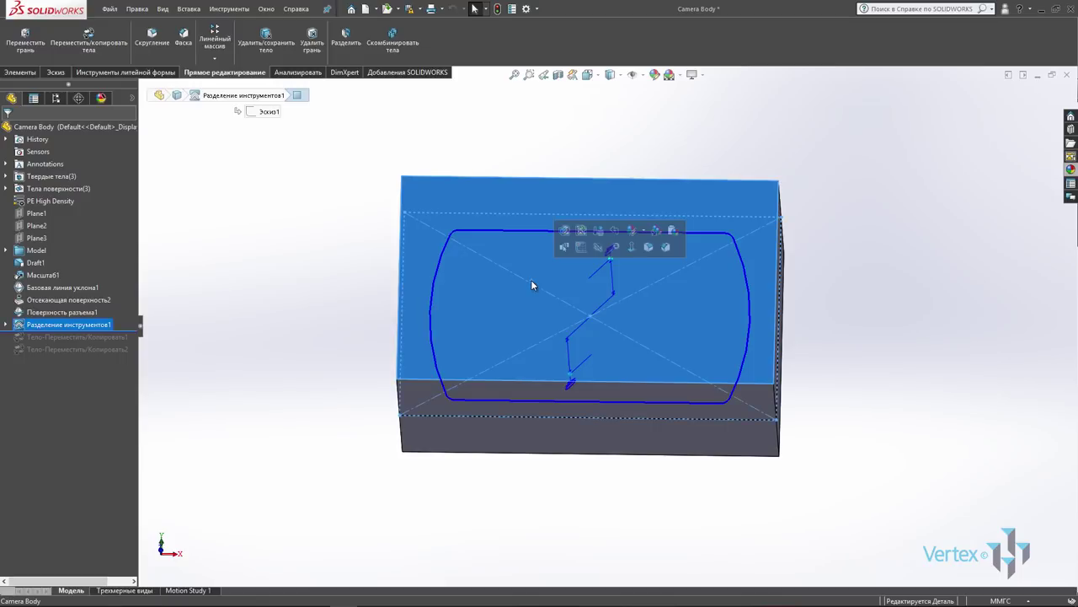
left_click(581, 246)
left_click(44, 362)
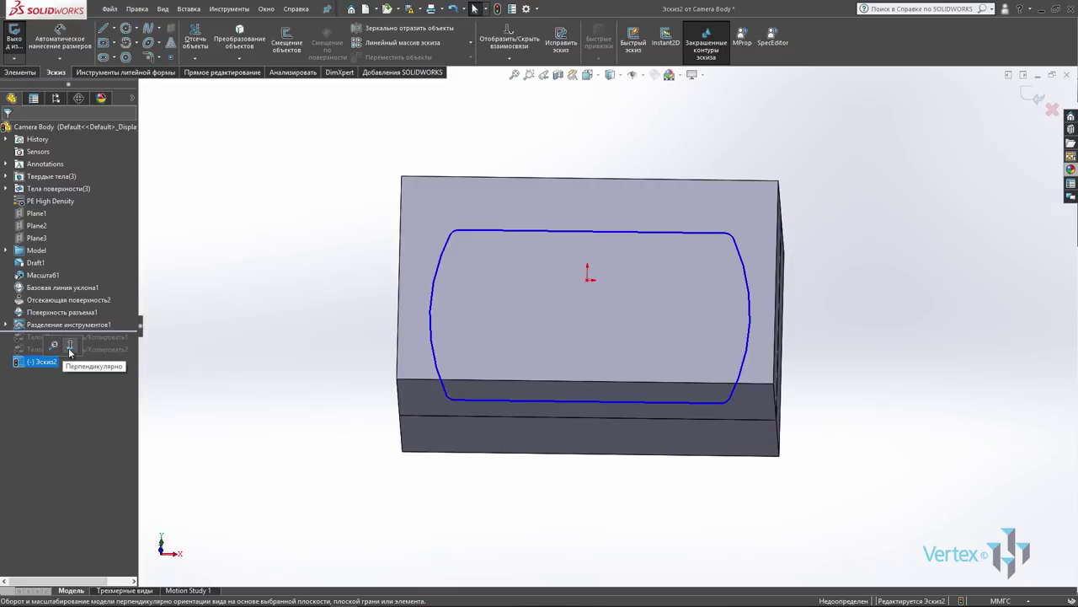
left_click(70, 347)
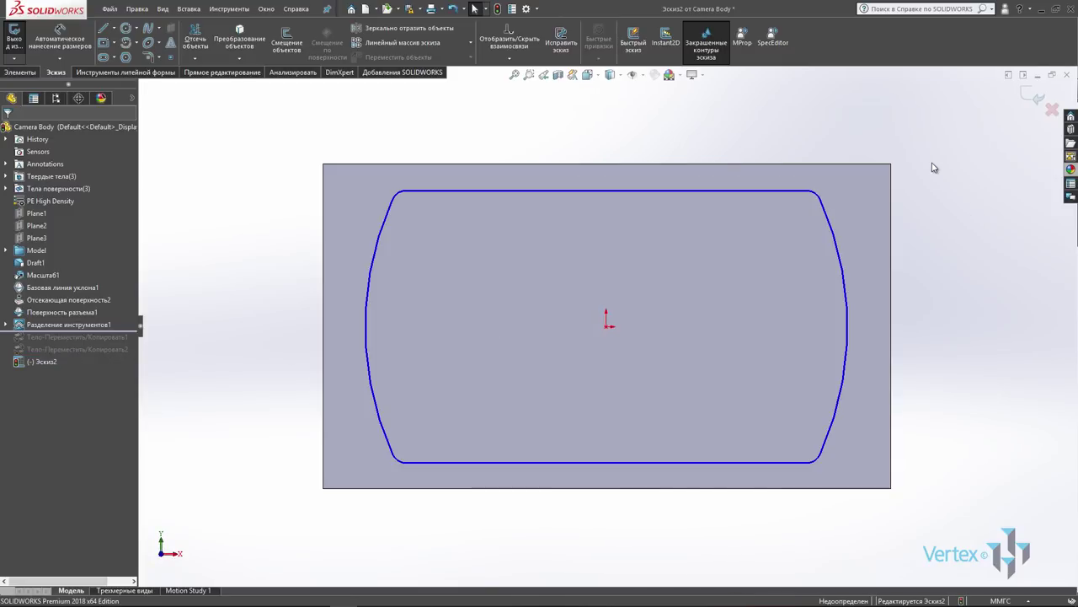
key("z")
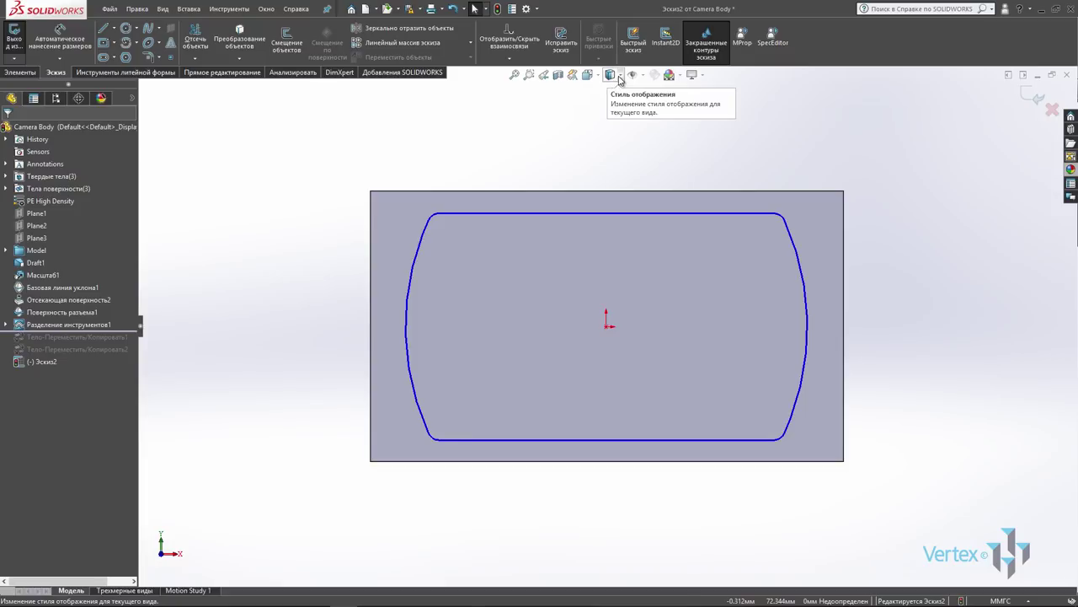
- Switch to wireframe display and zoom in on the central opening within Эскиз2
left_click(620, 76)
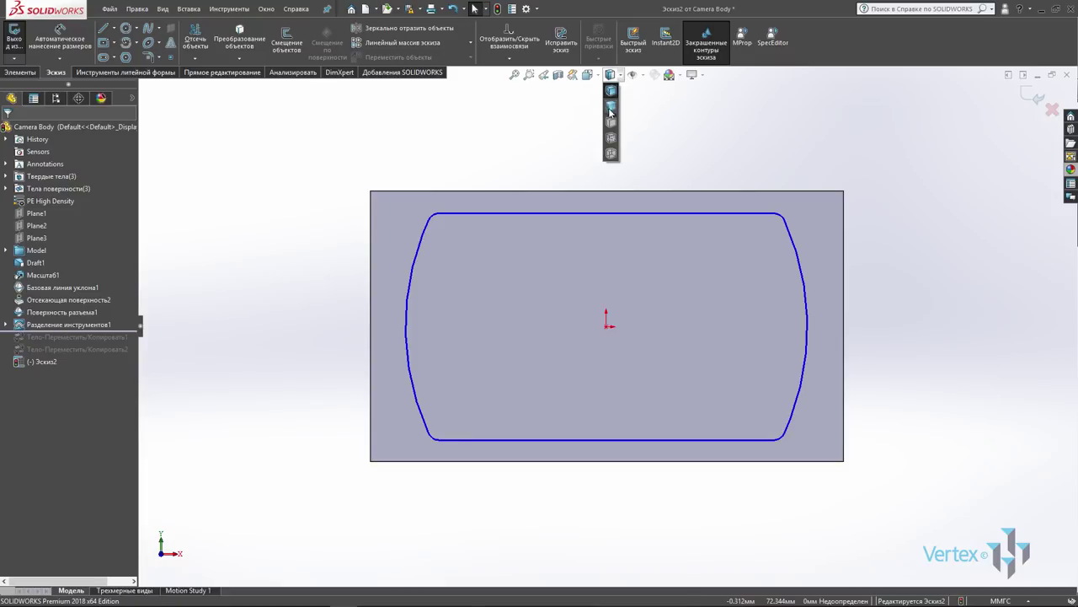
left_click(612, 155)
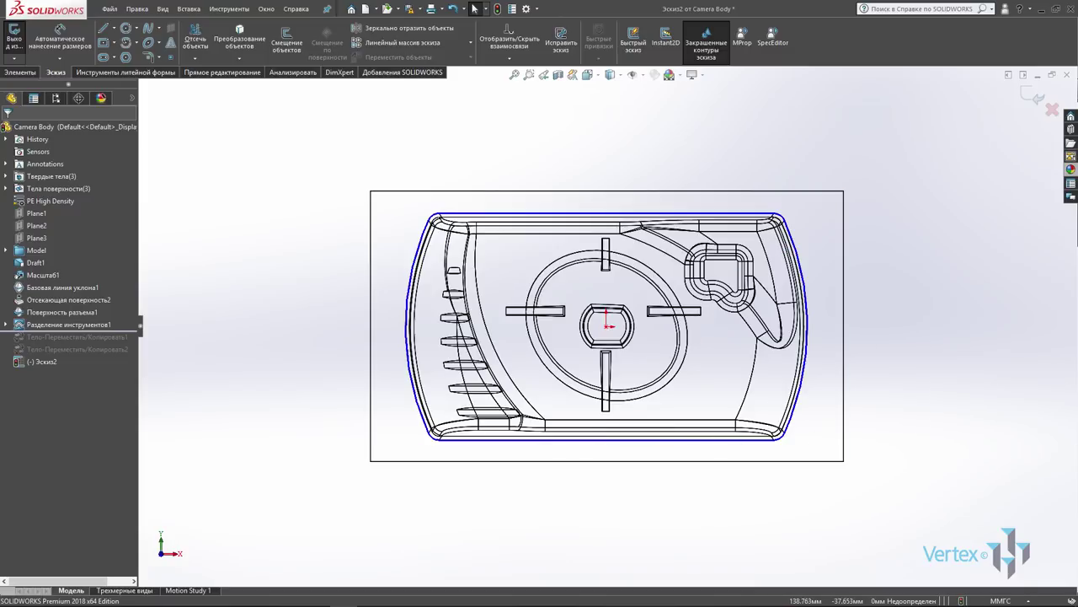
scroll(606, 326, "up", 2)
scroll(598, 328, "up", 2)
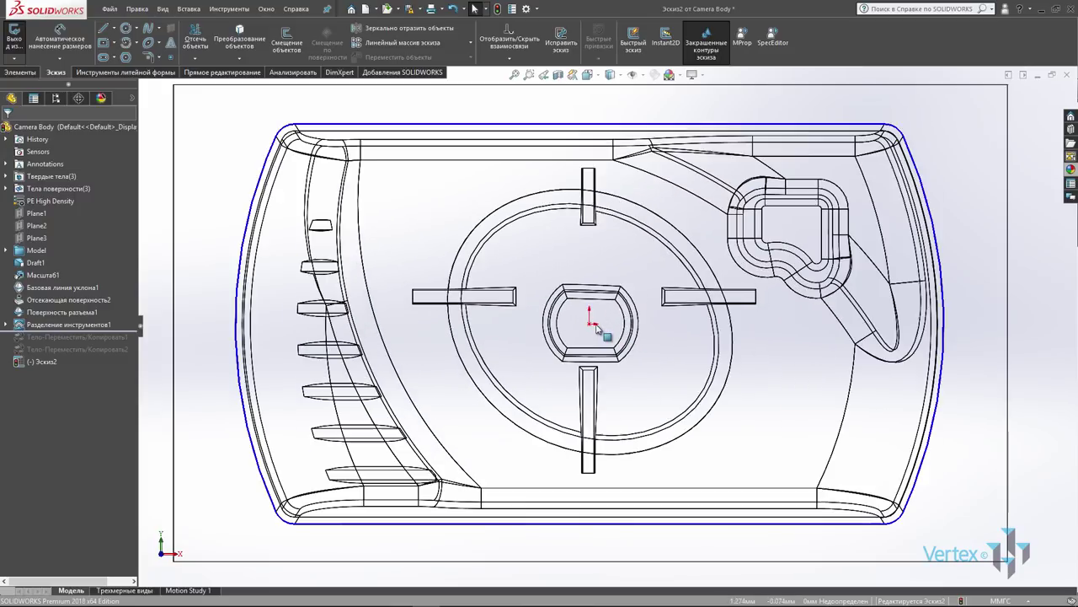
scroll(597, 327, "down", 1)
scroll(598, 326, "down", 1)
scroll(601, 325, "down", 1)
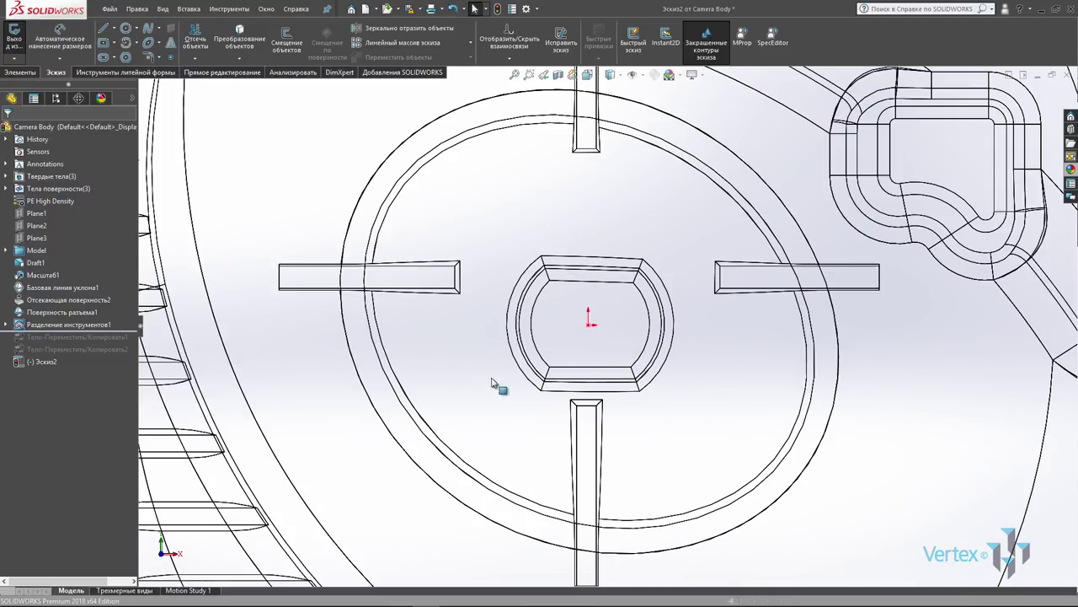
scroll(607, 304, "down", 1)
scroll(598, 352, "down", 1)
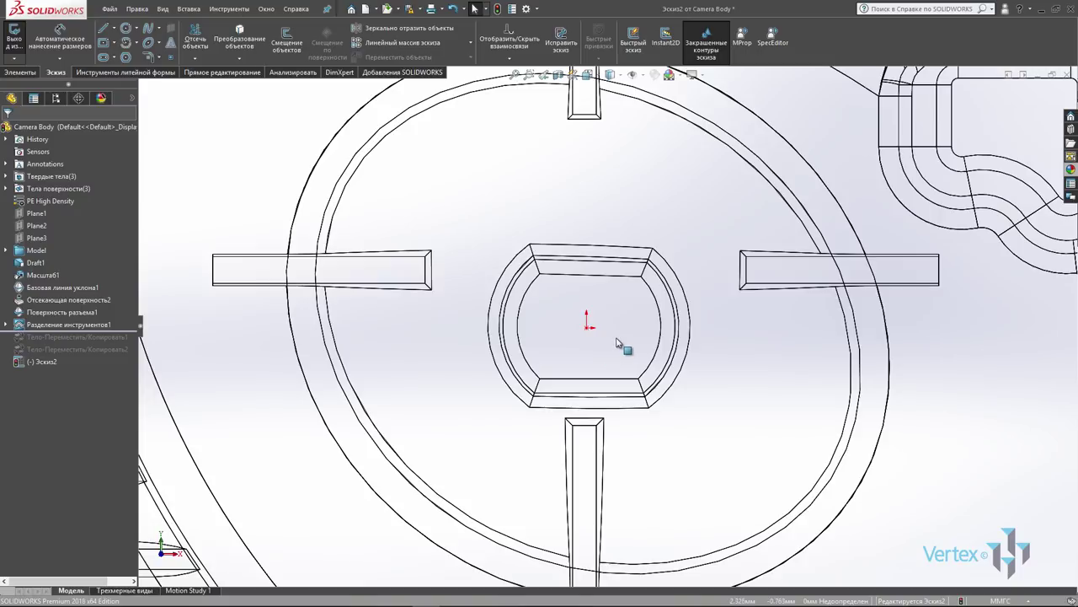
- Draw a centre rectangle from the origin that encloses the central opening
left_click(102, 54)
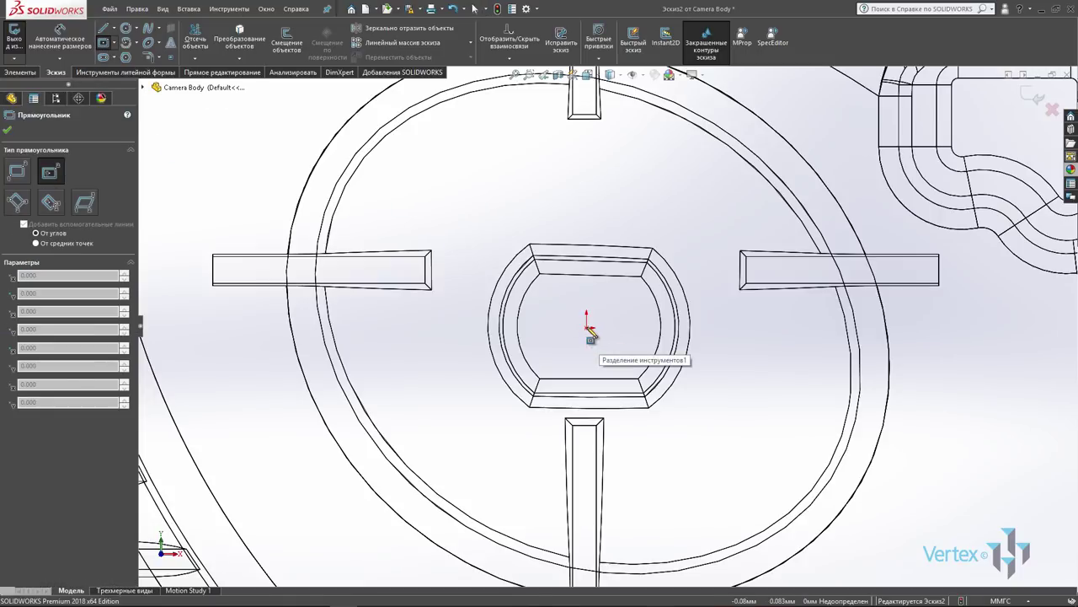
scroll(588, 344, "down", 1)
scroll(590, 337, "down", 1)
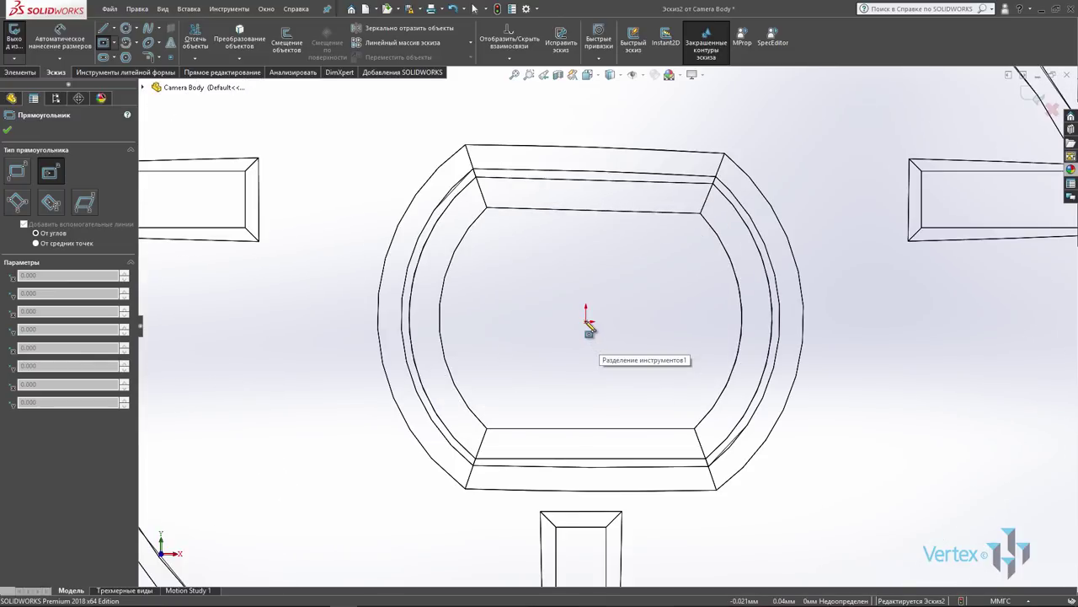
left_click(587, 321)
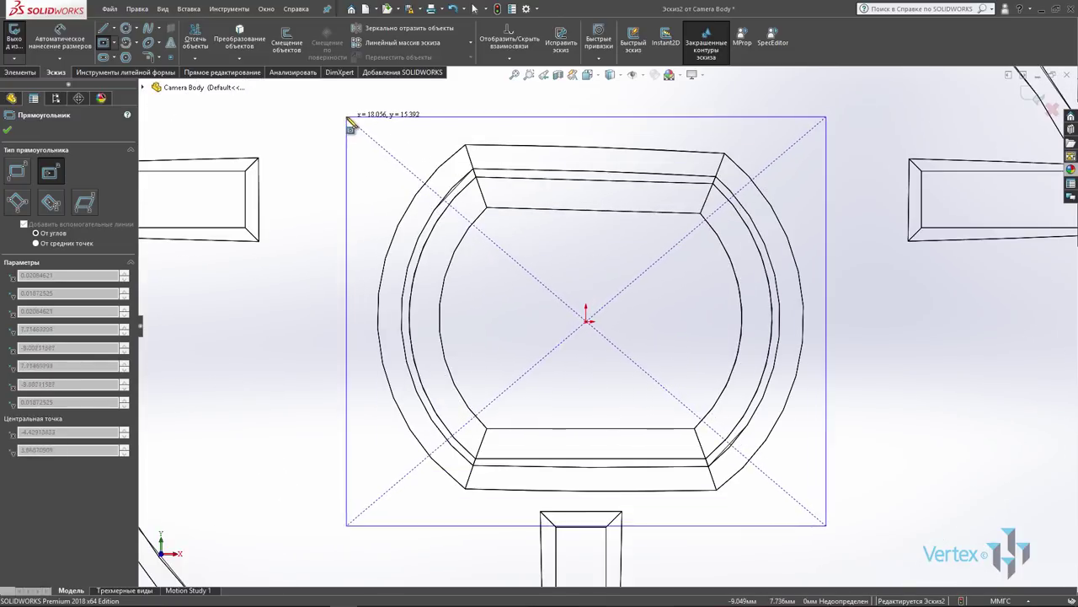
left_click(319, 115)
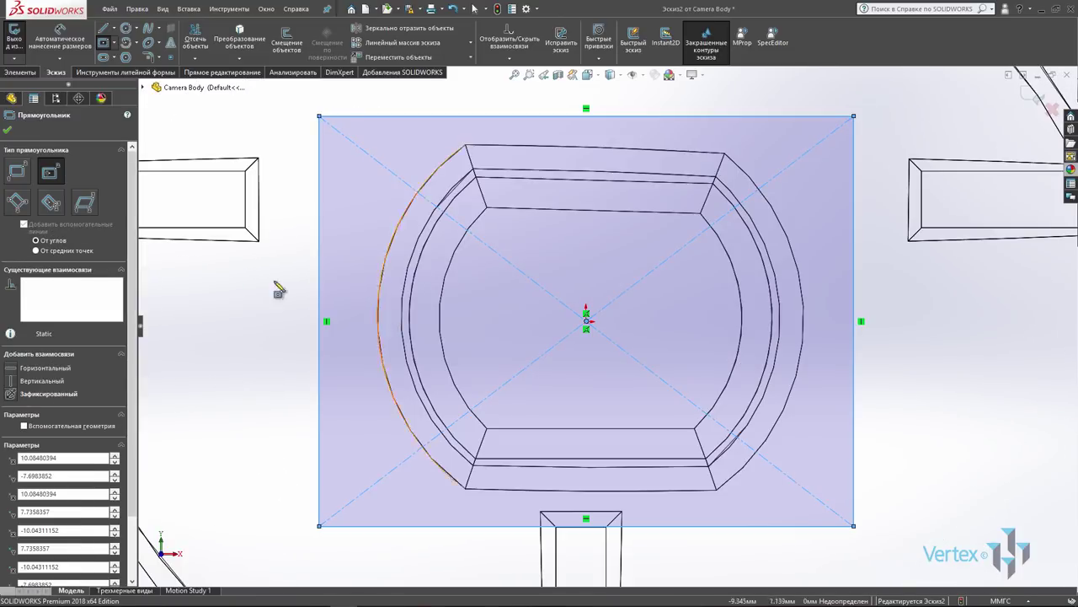
left_click(7, 129)
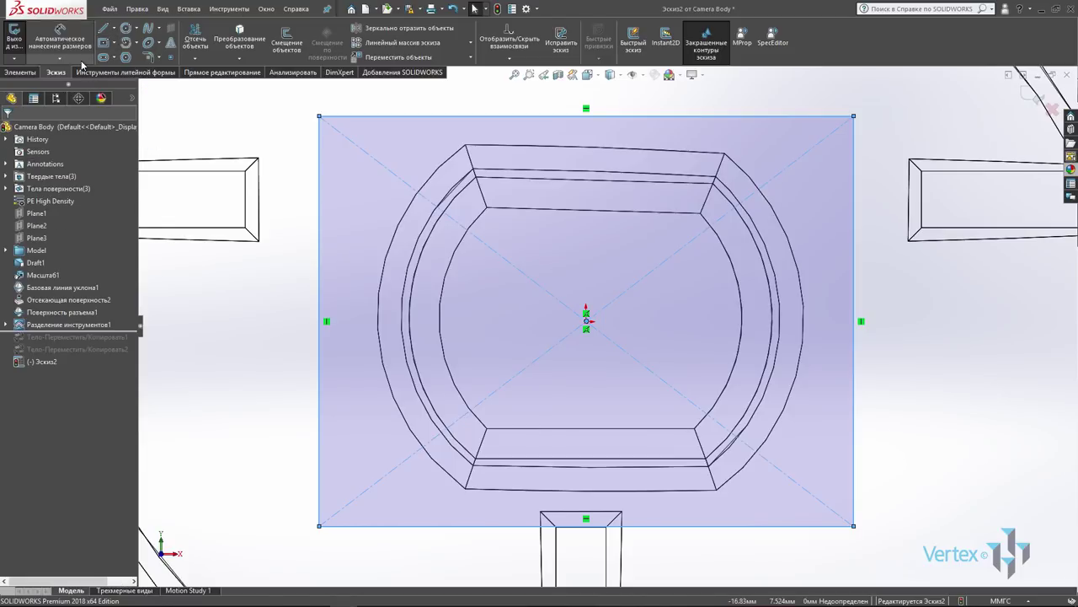
- Dimension from the opening's top-right corner to the rectangle's top-right corner
left_click(61, 38)
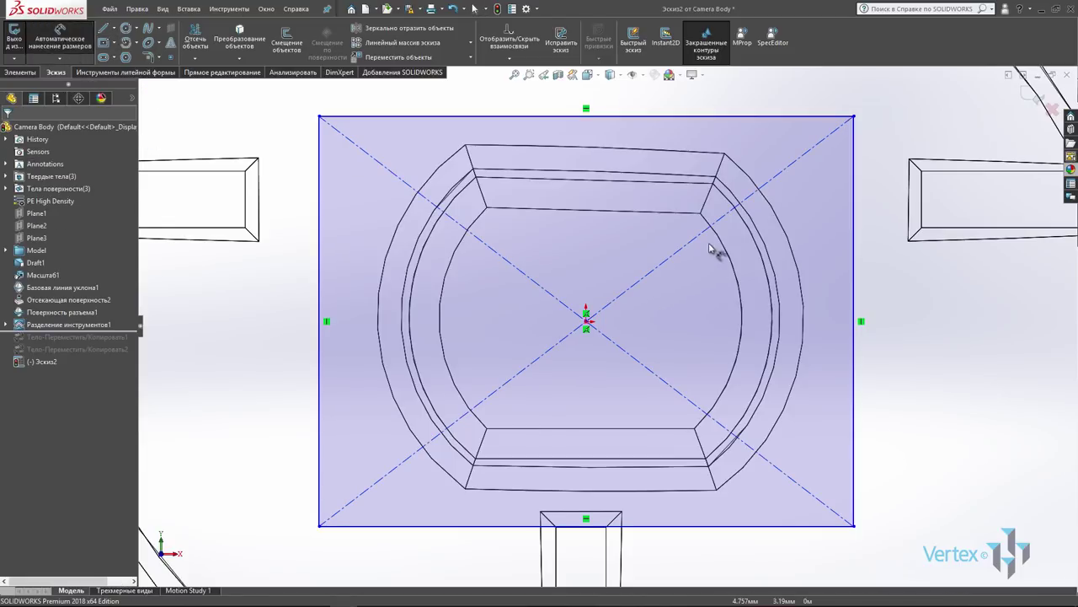
left_click(701, 214)
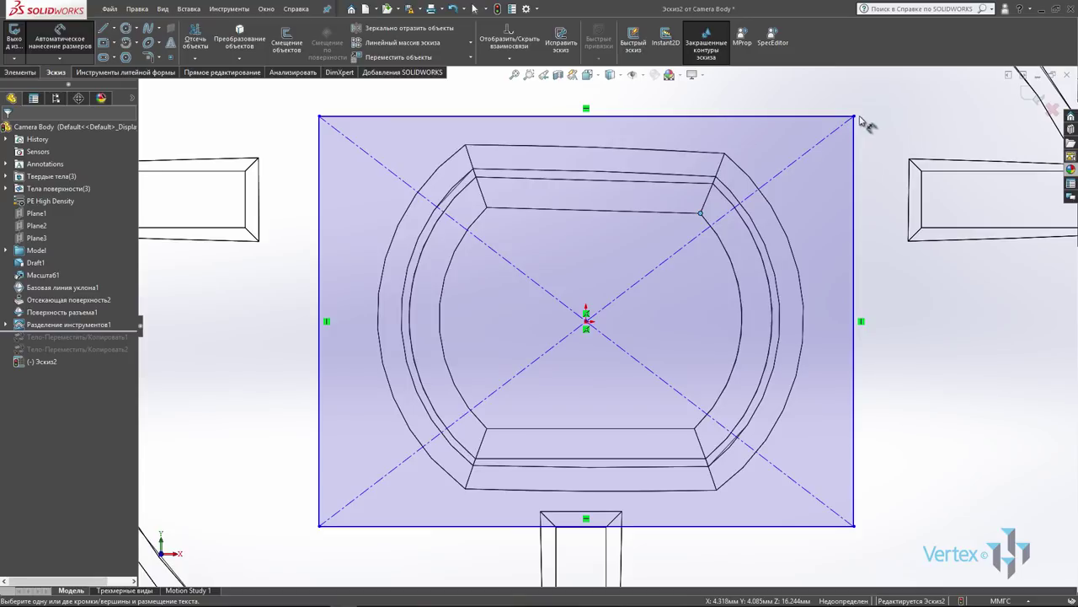
left_click(853, 116)
scroll(800, 101, "up", 2)
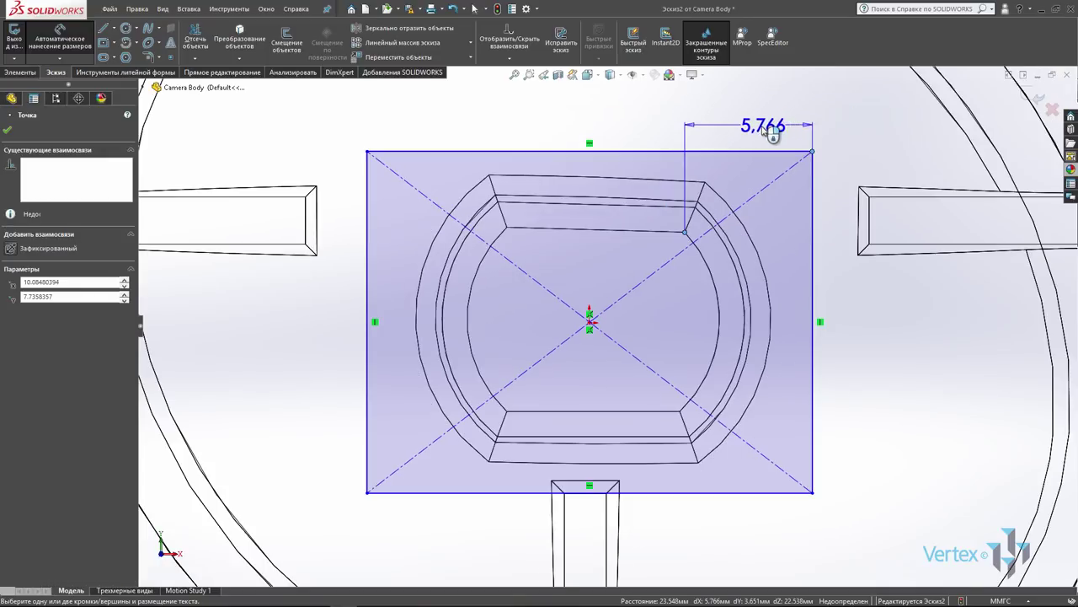
- Set the rectangle's right and left offsets from the opening to 5 mm each
left_click(756, 116)
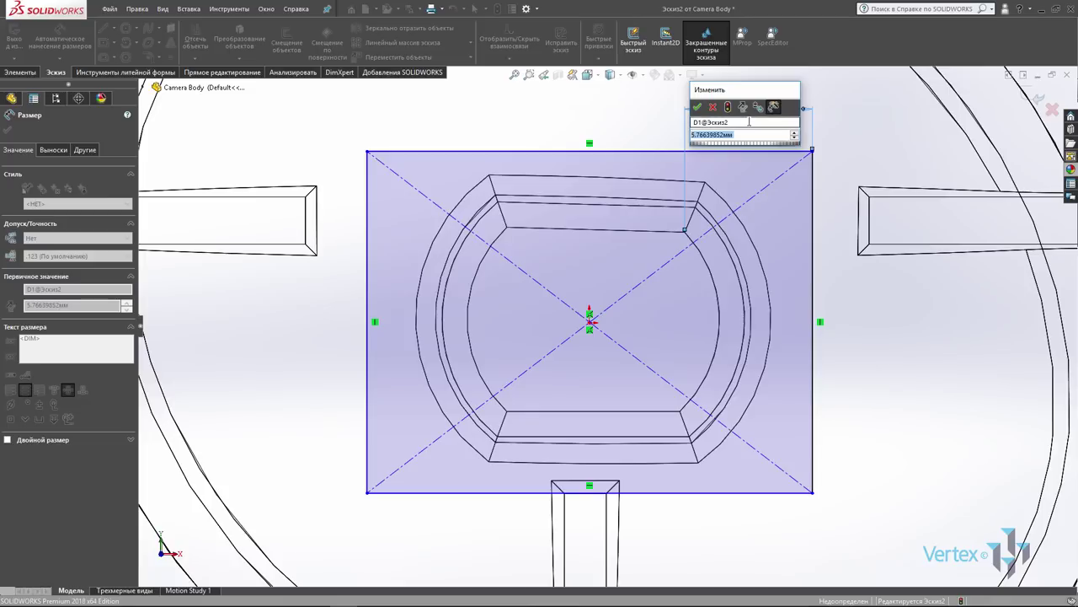
type("5")
key("Return")
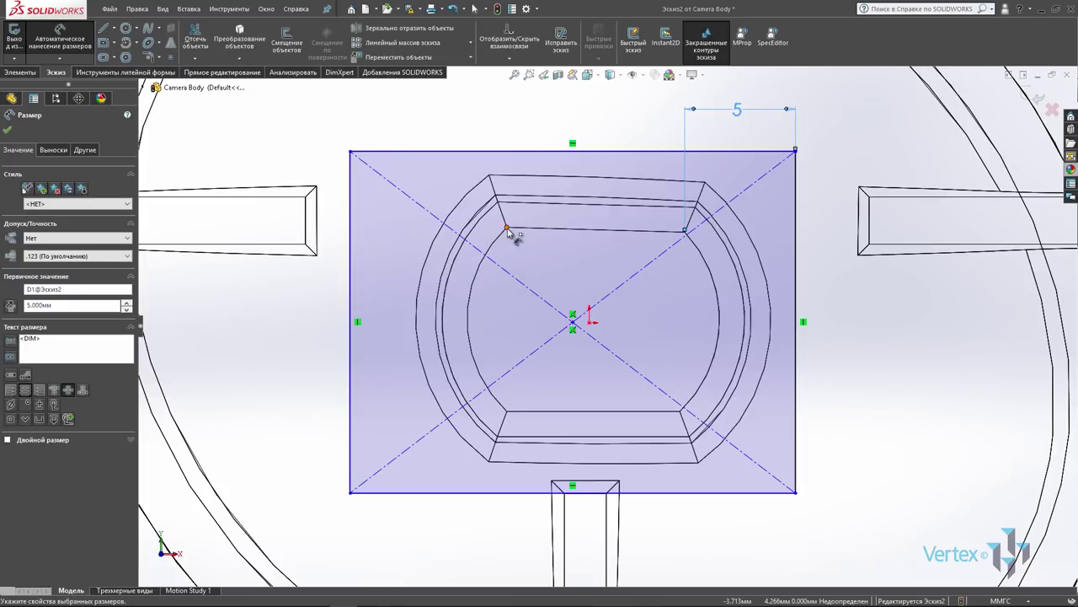
left_click(354, 278)
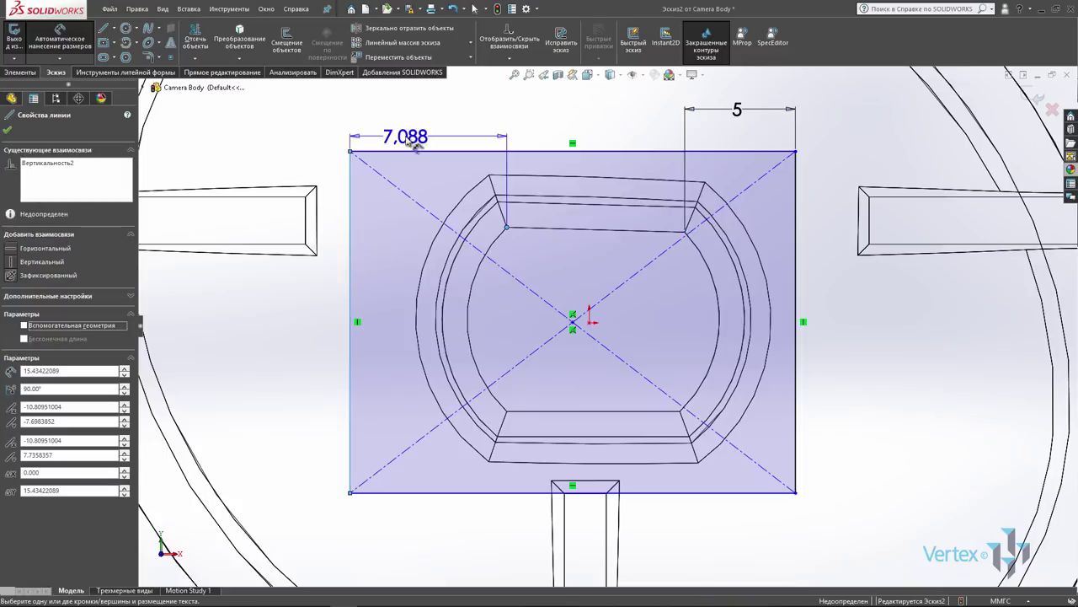
left_click(430, 114)
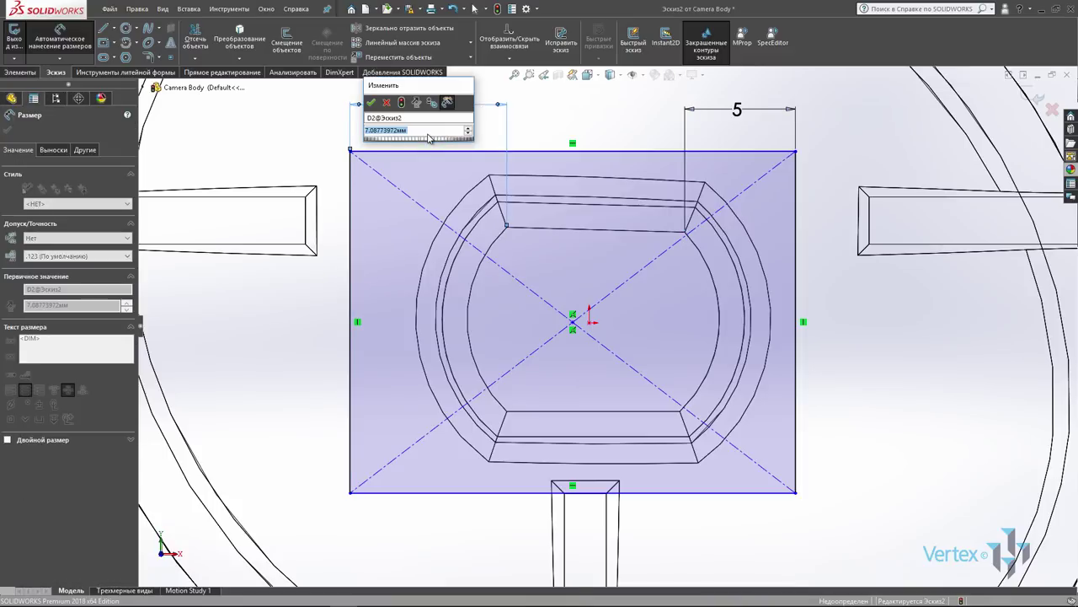
type("4")
key("Return")
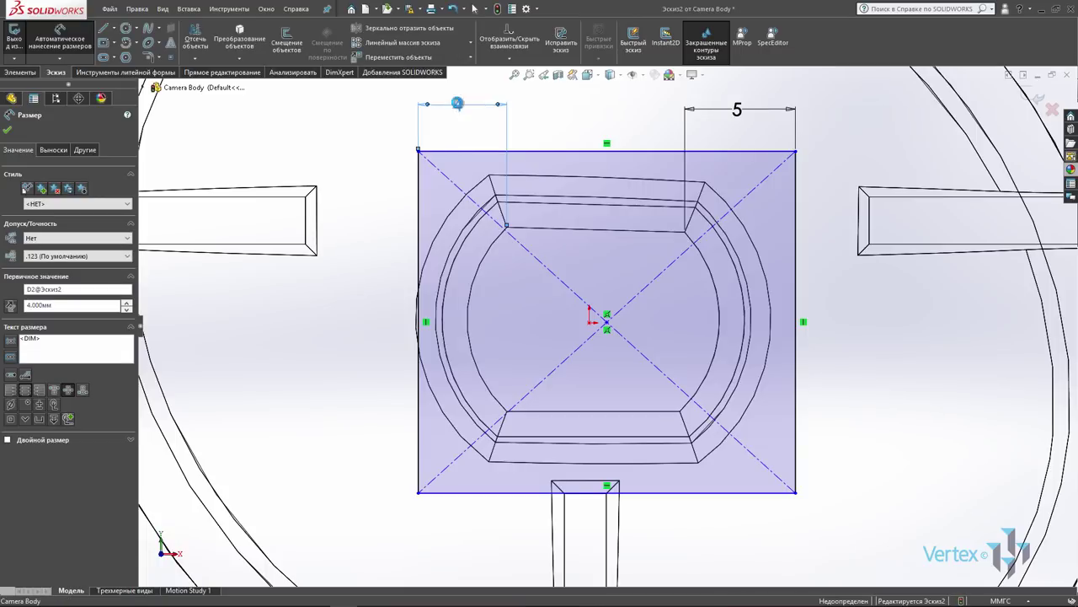
double_click(457, 106)
type("6")
key("Return")
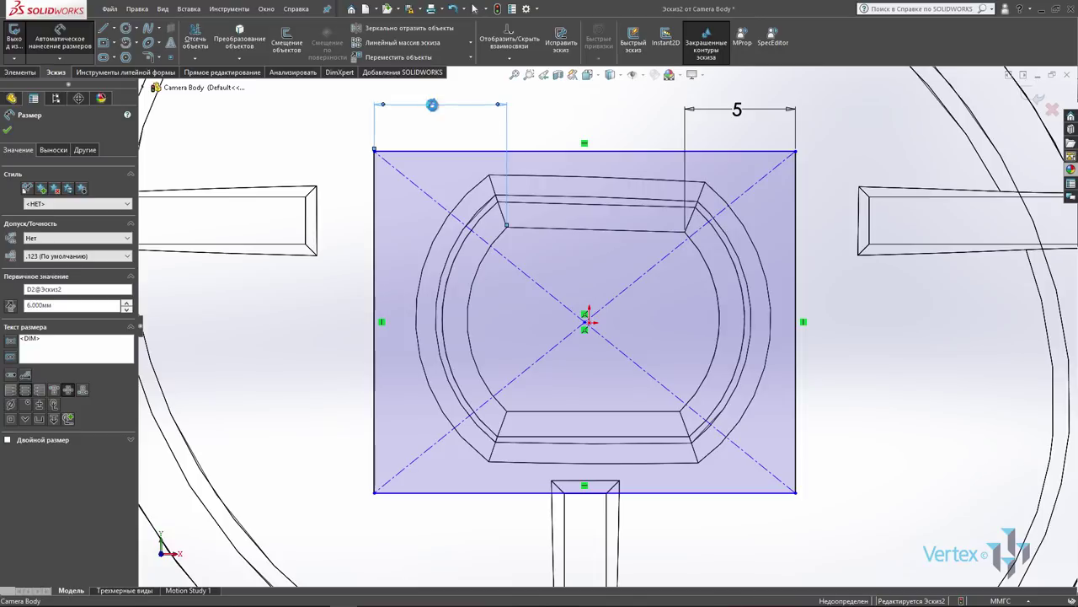
double_click(432, 105)
type("5")
key("Return")
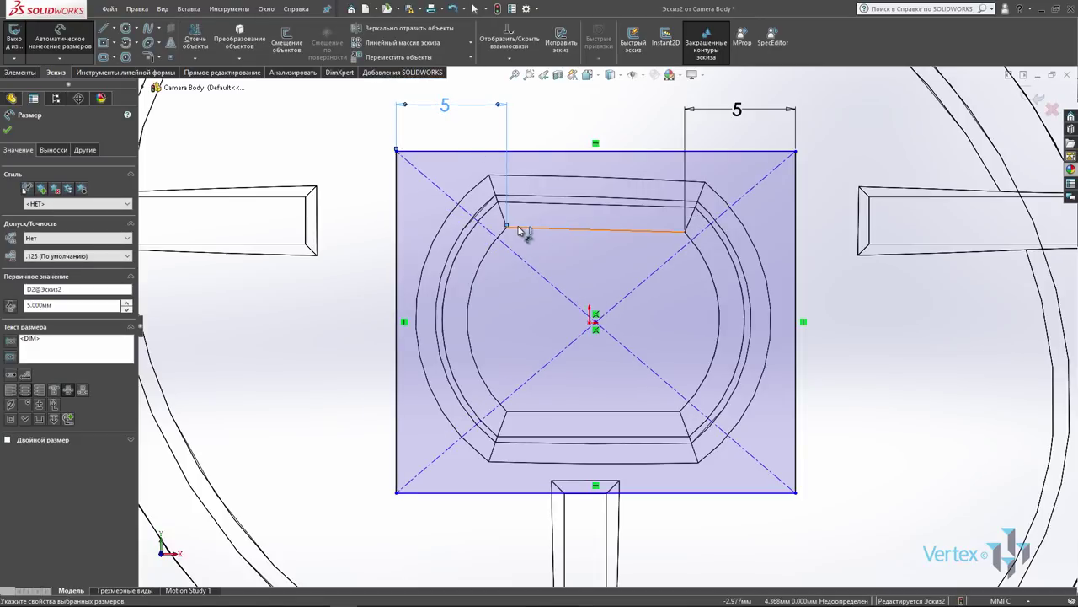
- Set the rectangle's top edge 4 mm above the opening
left_click(684, 232)
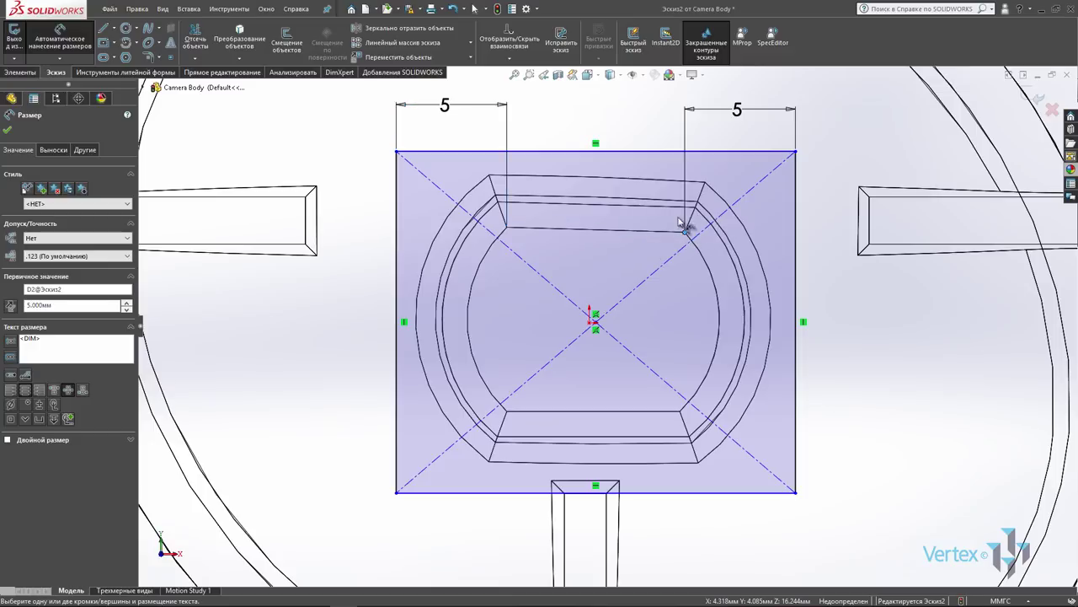
left_click(657, 152)
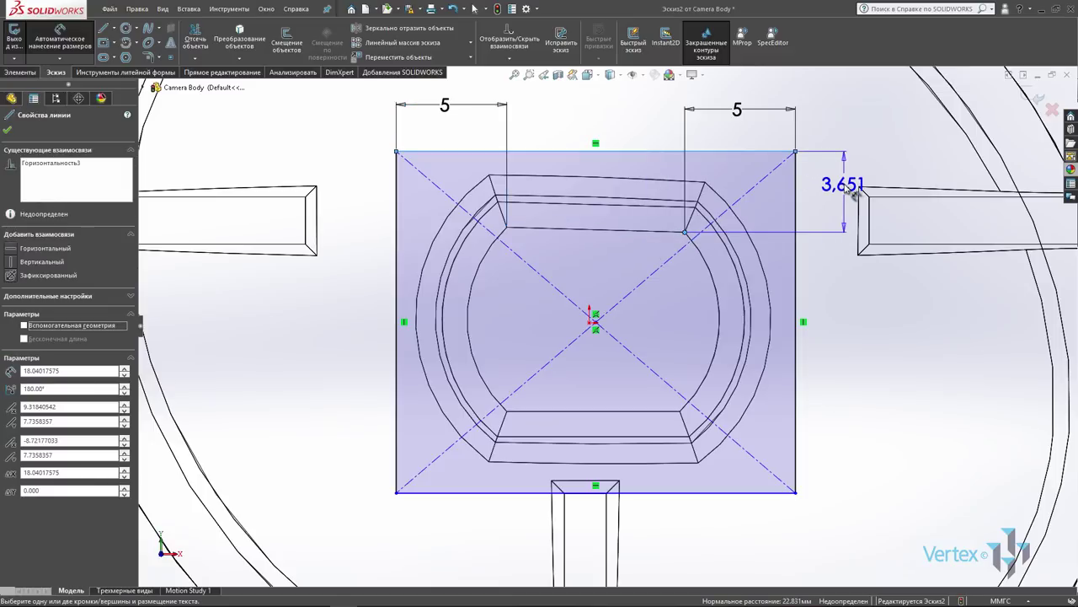
left_click(842, 192)
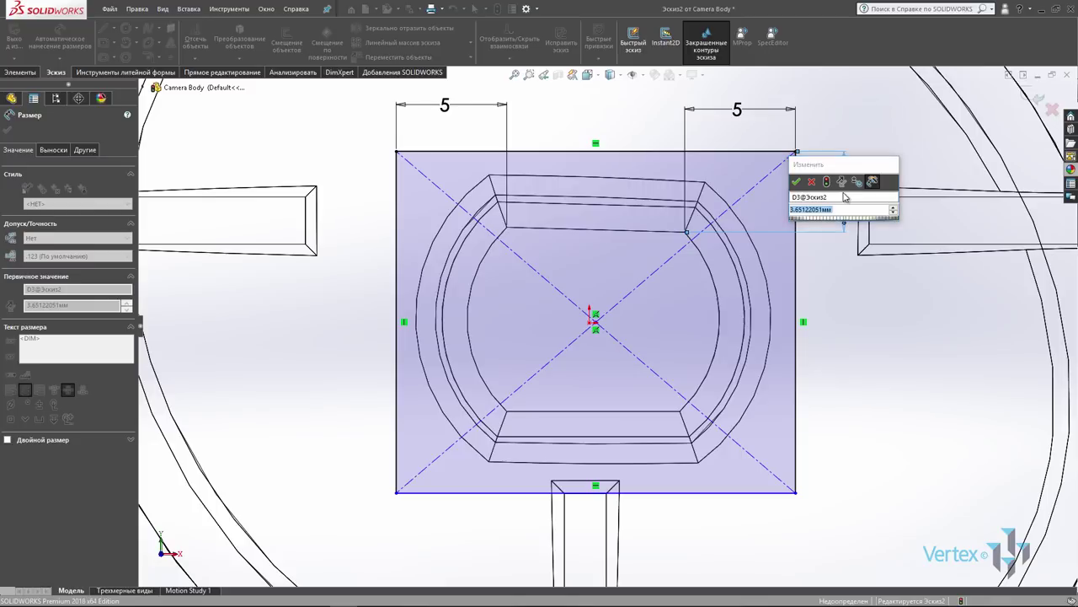
type("4")
key("Return")
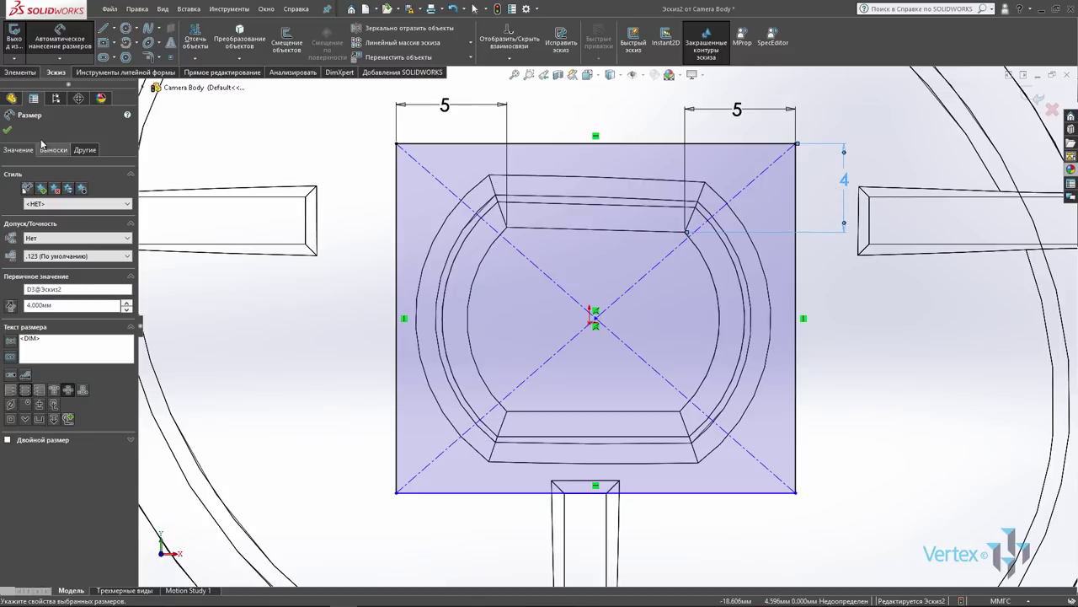
left_click(8, 131)
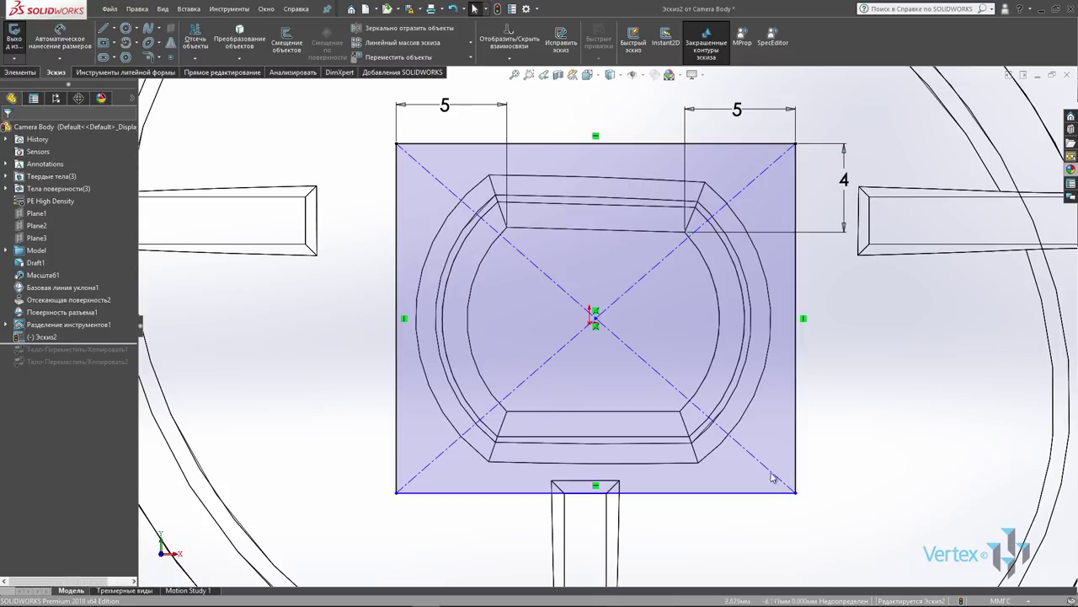
- Set the bottom edge 2.7 mm below the opening and exit the sketch
left_click(696, 494)
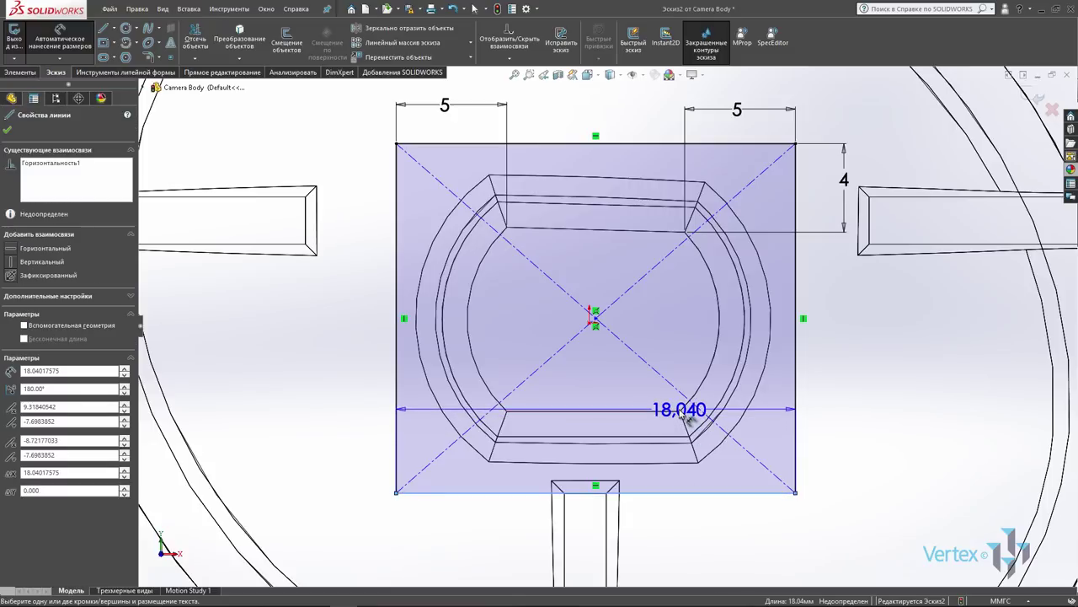
left_click(680, 412)
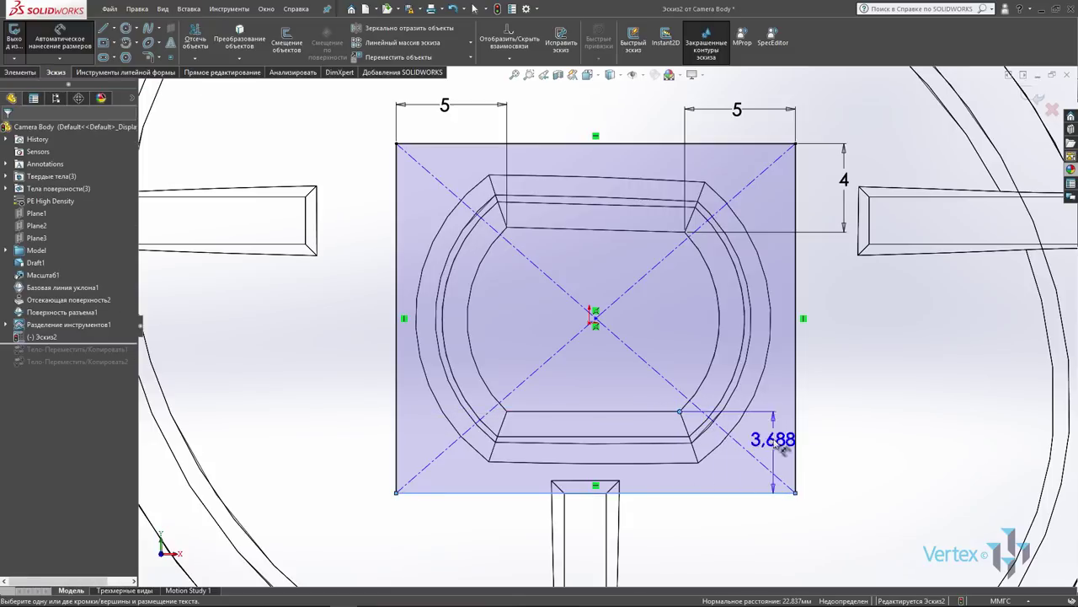
left_click(853, 453)
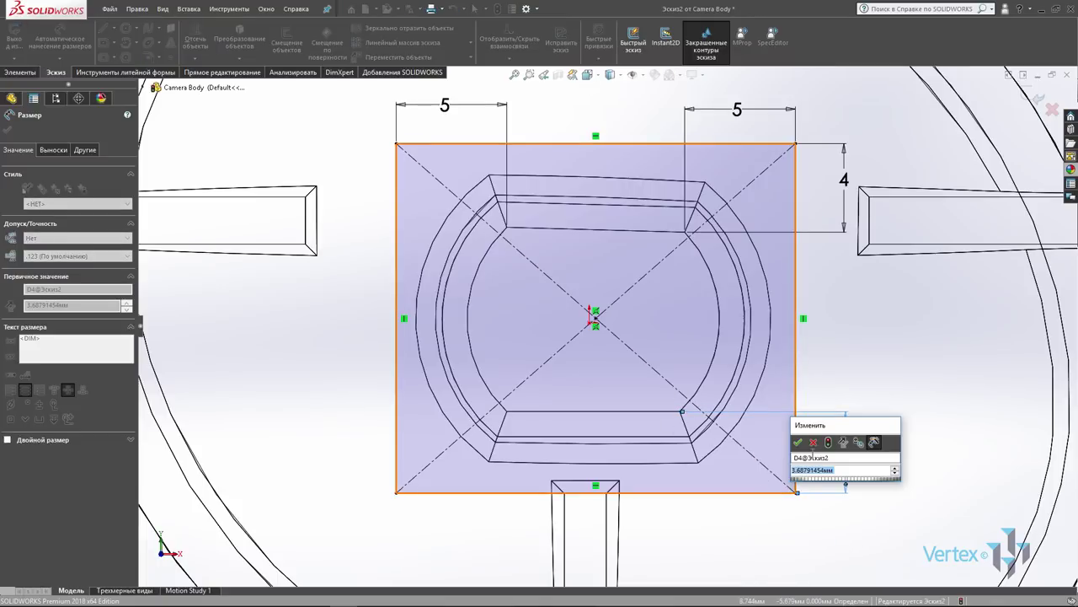
type("2")
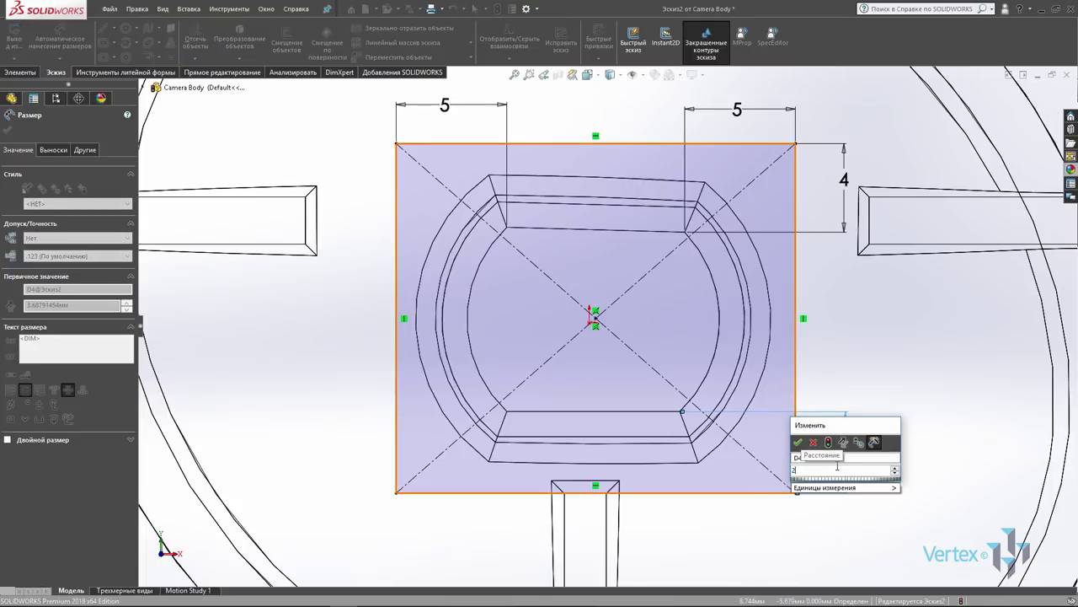
type(".")
type("7")
key("Return")
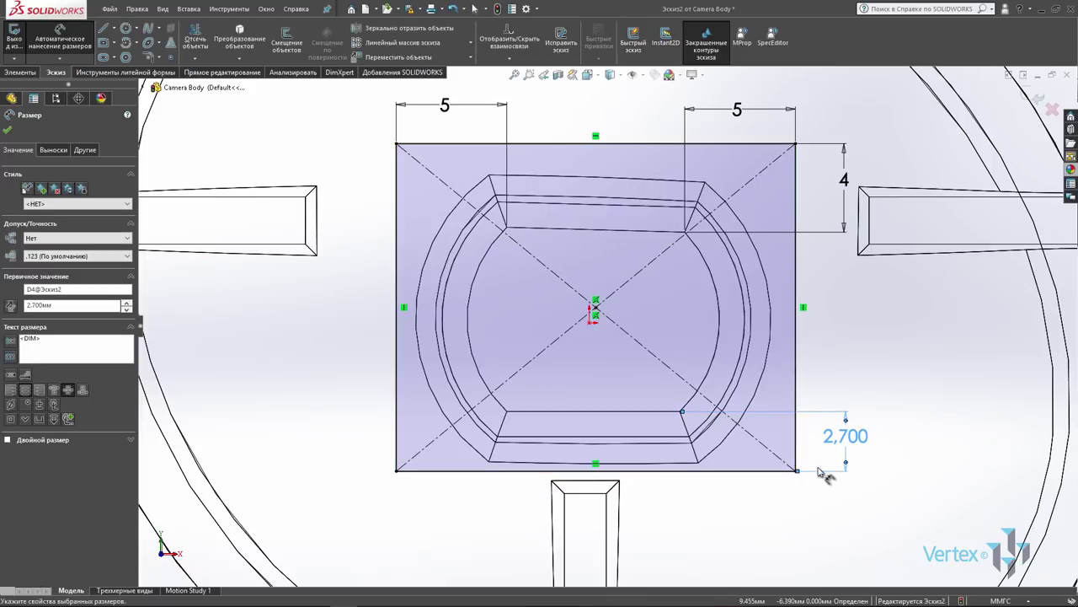
left_click(6, 133)
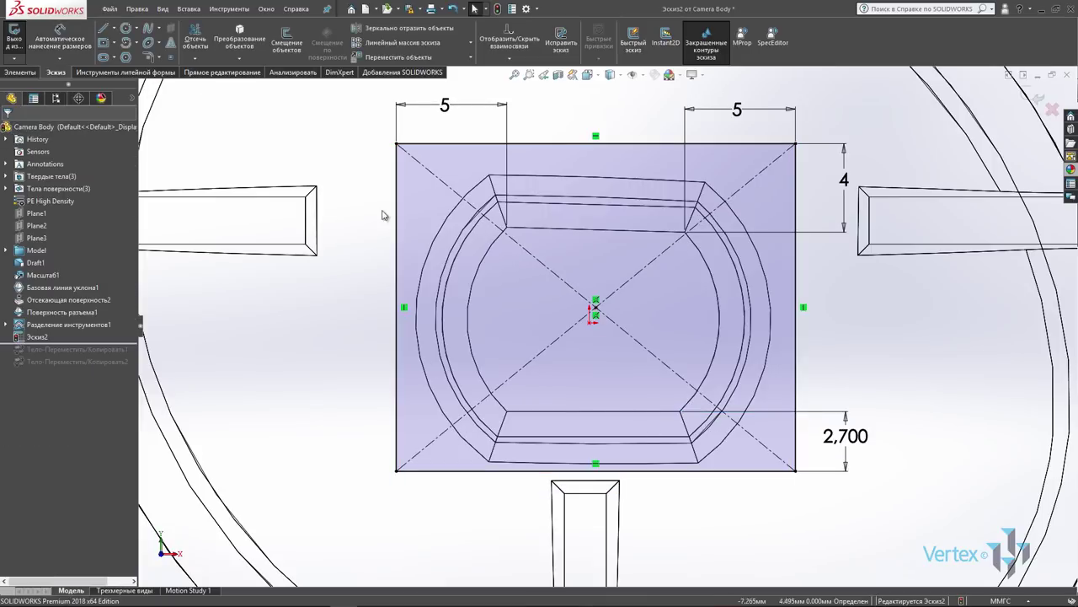
left_click(1029, 96)
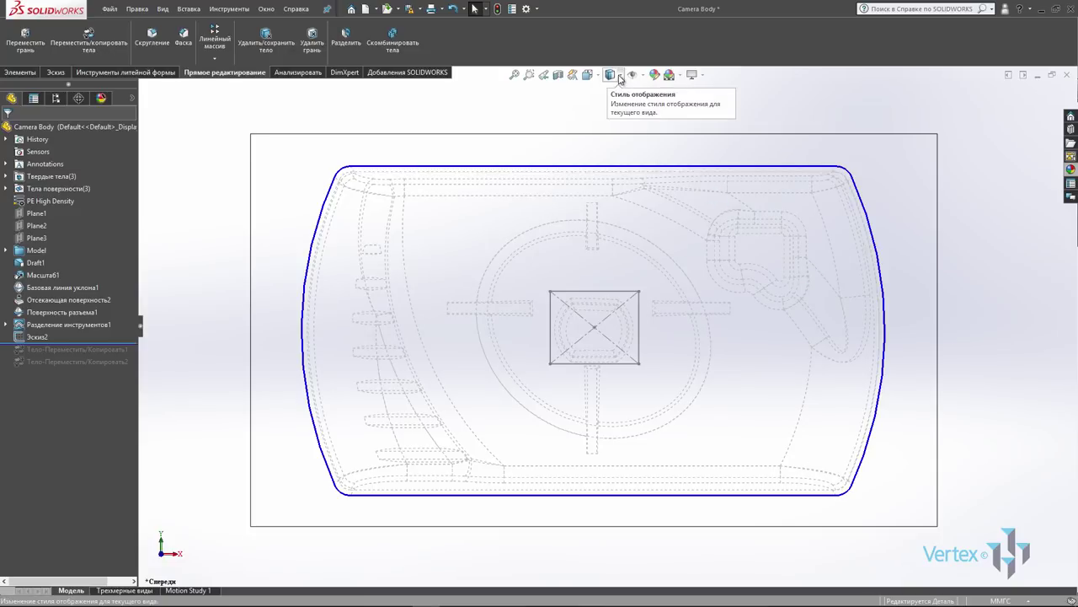
- Restore Shaded With Edges, orbit to a tilted 3-D view, and select Эскиз2
left_click(620, 78)
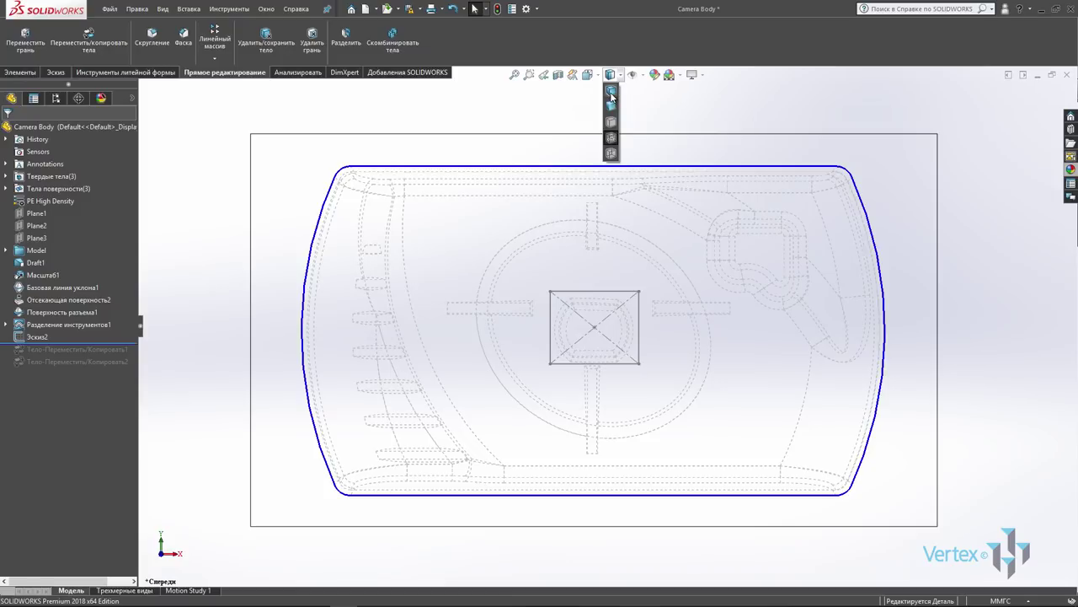
left_click(612, 94)
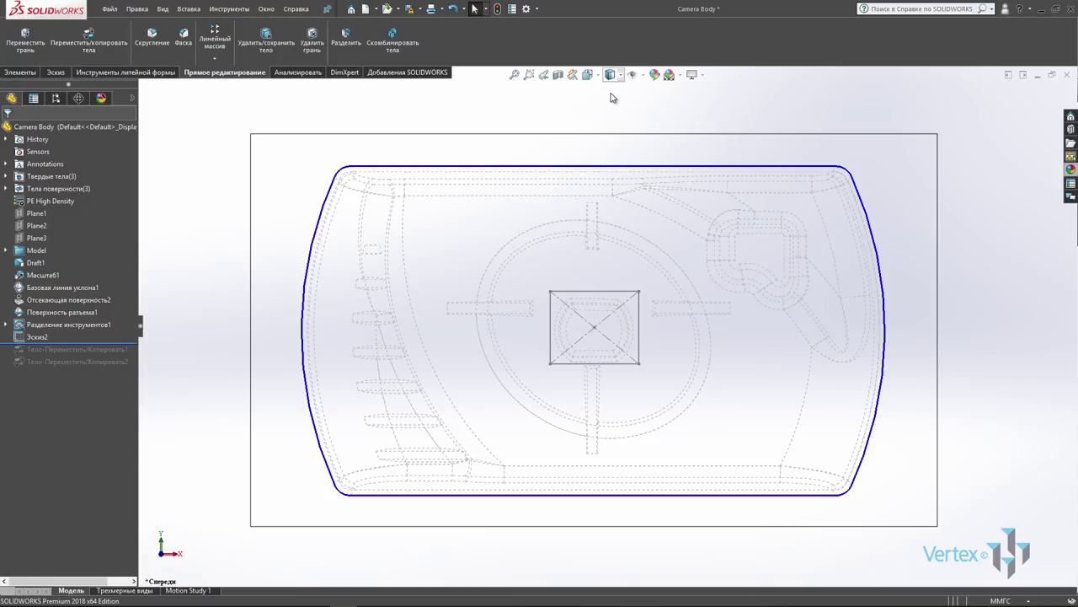
key("z")
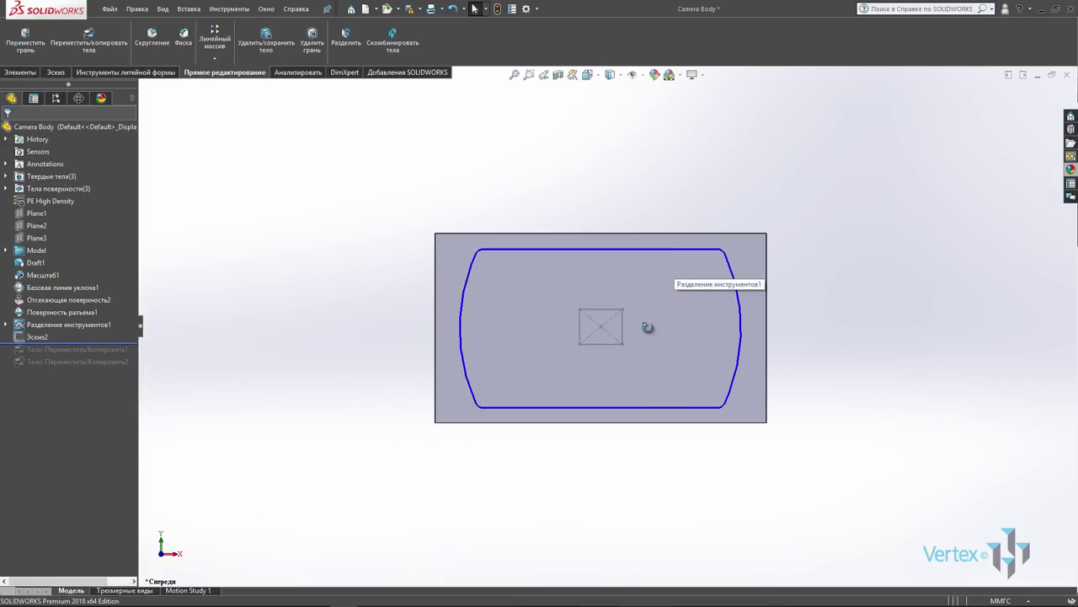
mouse_move(645, 328)
middle_mouse_down()
mouse_move(645, 176)
mouse_move(620, 169)
mouse_move(632, 113)
mouse_move(621, 173)
middle_mouse_up()
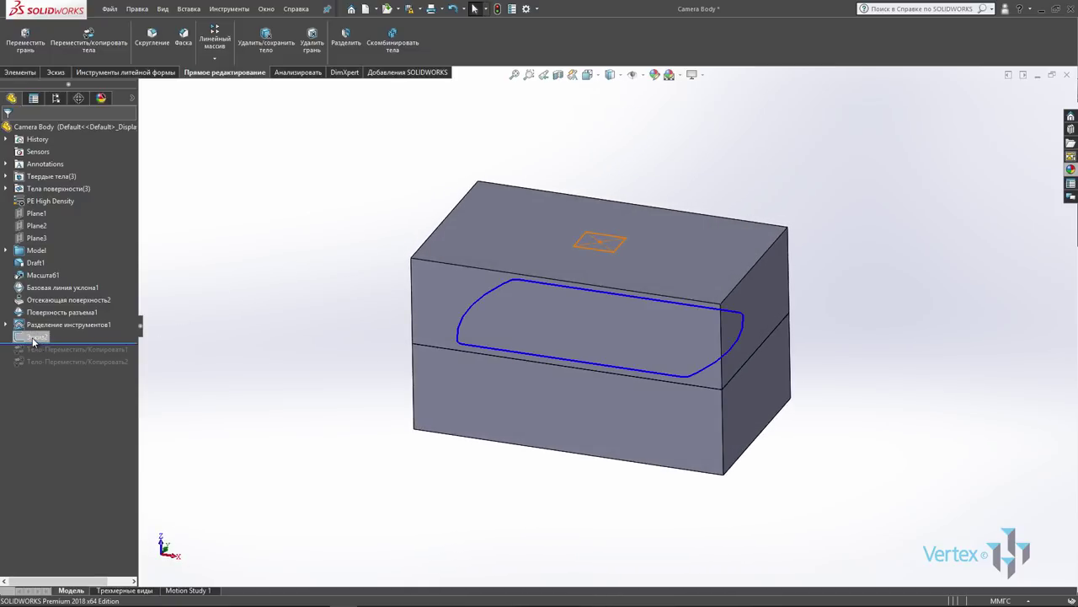
left_click(34, 337)
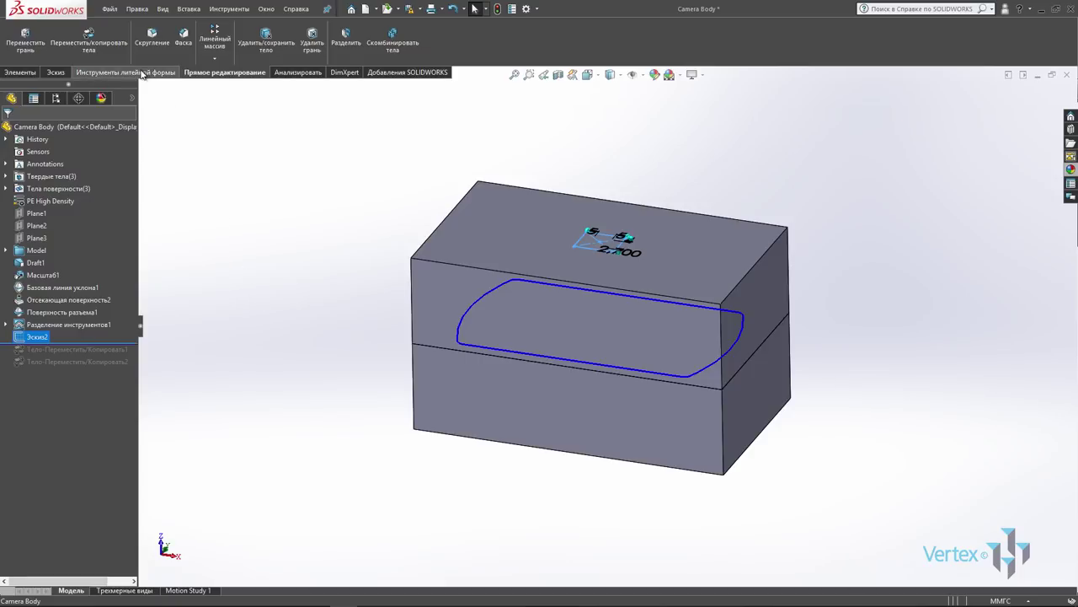
left_click(141, 72)
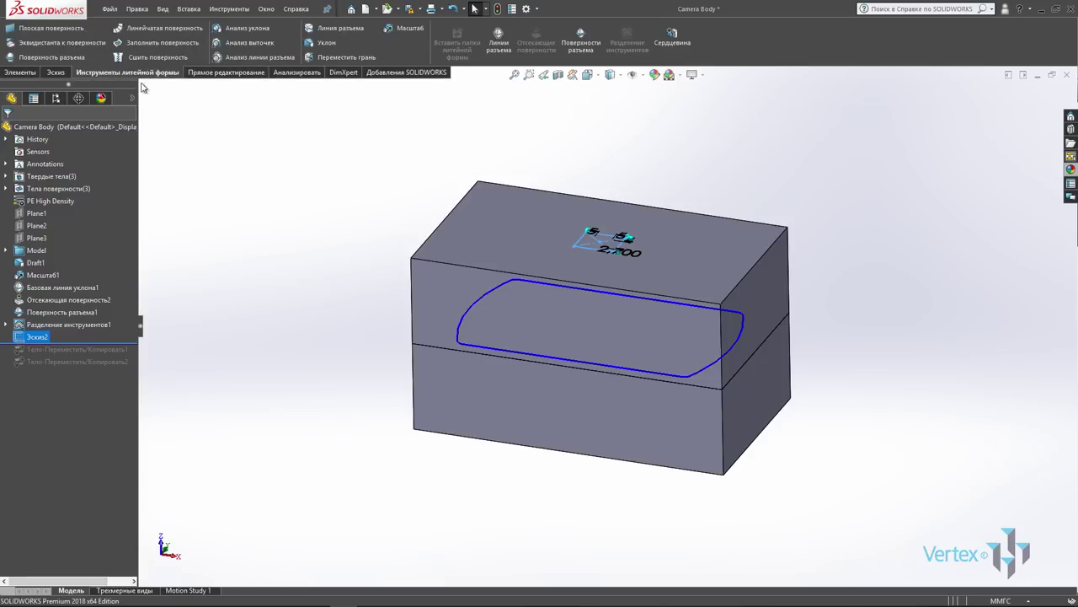
- Start a Core from Эскиз2 and drag its depth out to 59 mm
left_click(679, 44)
mouse_move(662, 260)
middle_mouse_down()
mouse_move(636, 253)
mouse_move(638, 272)
mouse_move(649, 248)
mouse_move(573, 301)
mouse_move(661, 274)
middle_mouse_up()
scroll(573, 301, "down", 3)
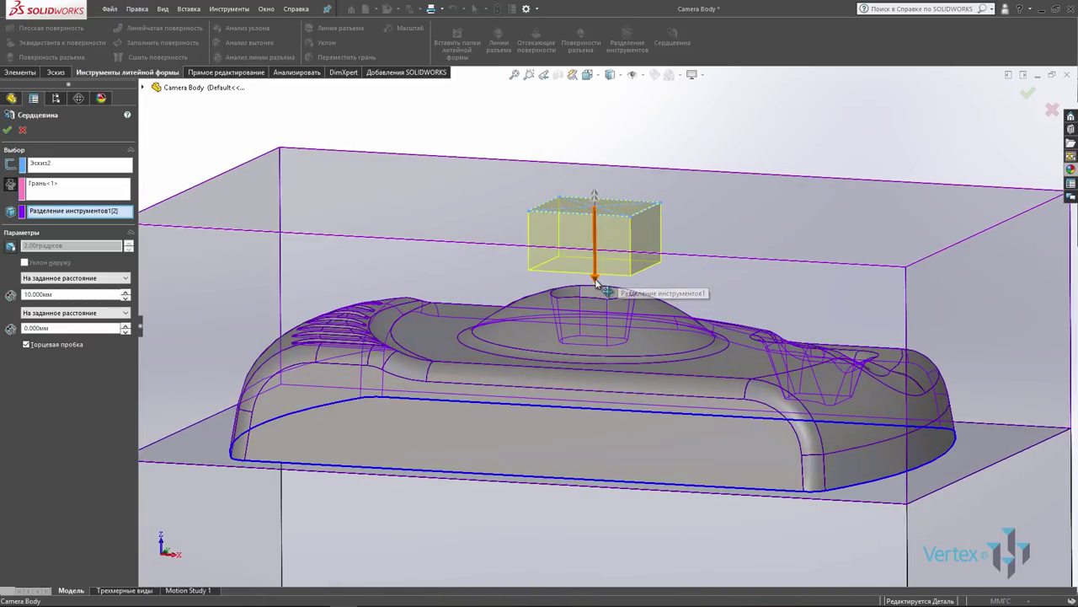
mouse_move(614, 287)
middle_mouse_down()
mouse_move(627, 257)
mouse_move(547, 299)
middle_mouse_up()
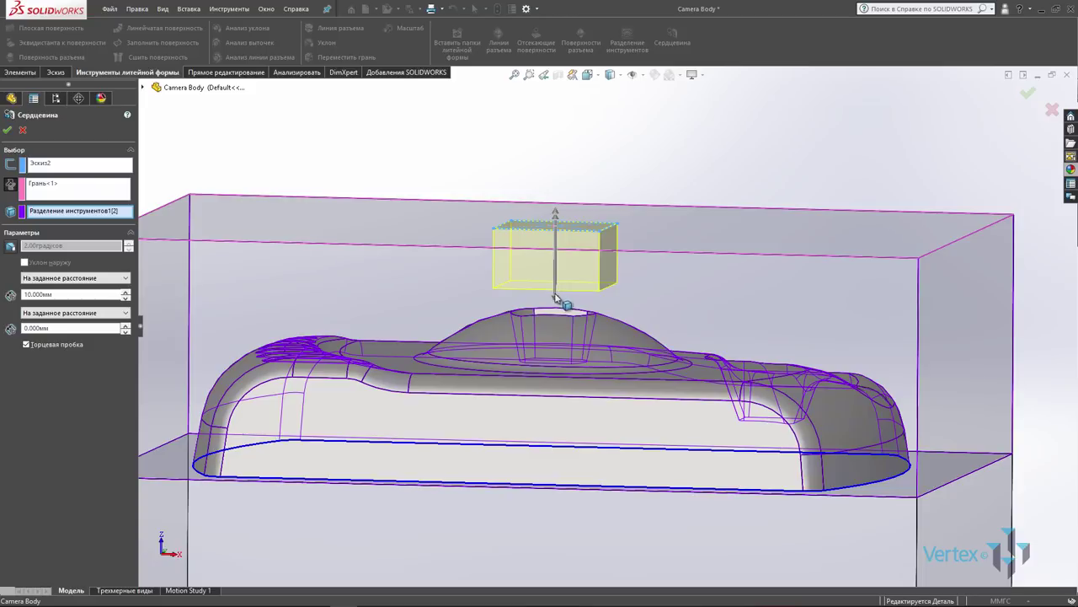
left_click_drag(556, 301, 553, 428)
left_click_drag(552, 468, 553, 470)
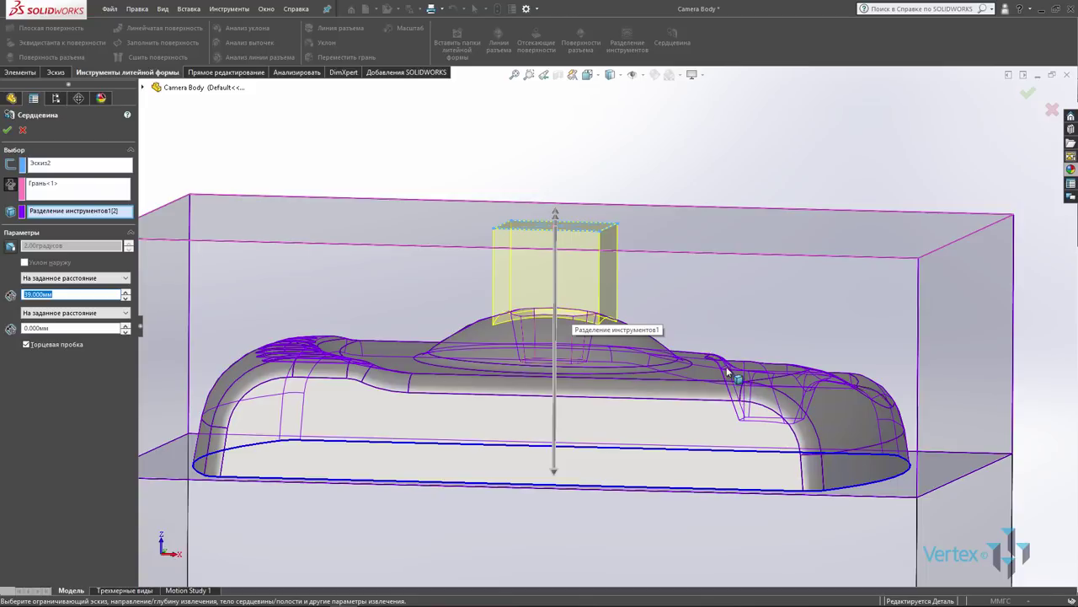
middle_click_drag(727, 371, 722, 379)
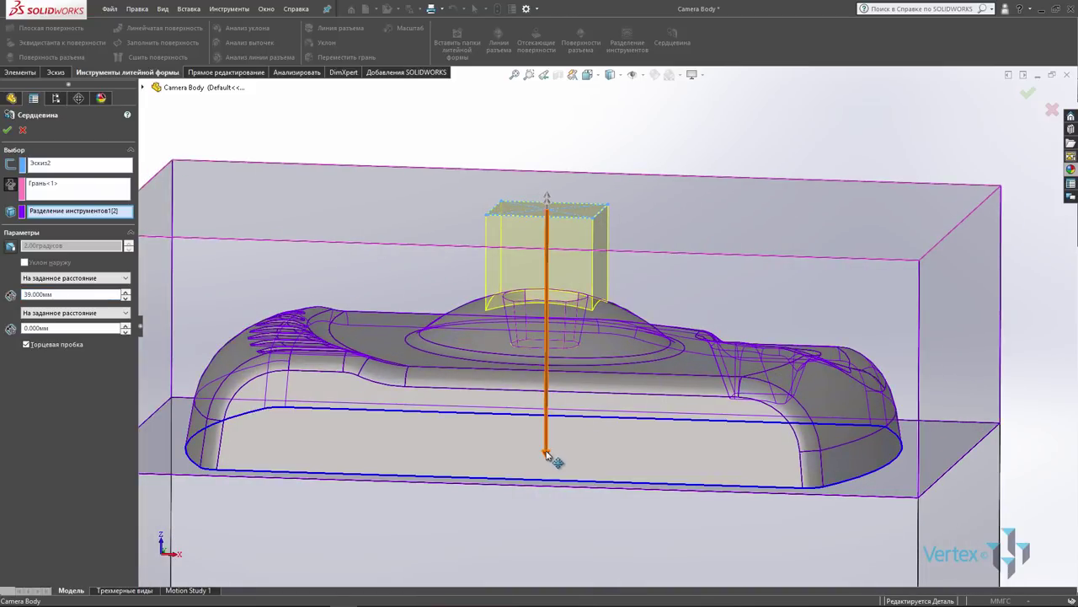
left_click_drag(546, 453, 546, 573)
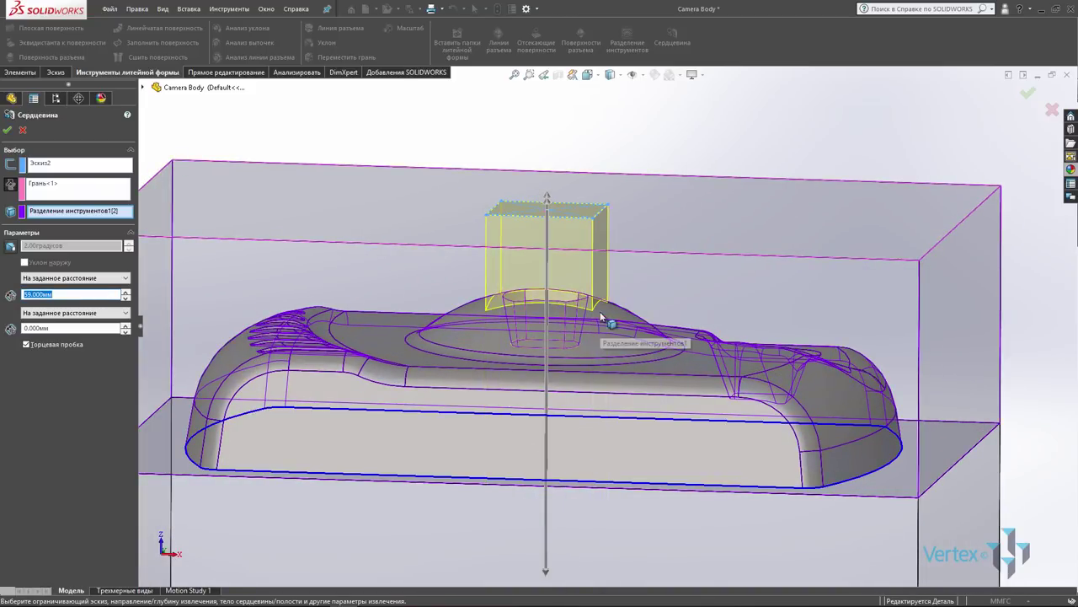
scroll(601, 317, "down", 1)
scroll(587, 309, "down", 1)
scroll(578, 308, "down", 1)
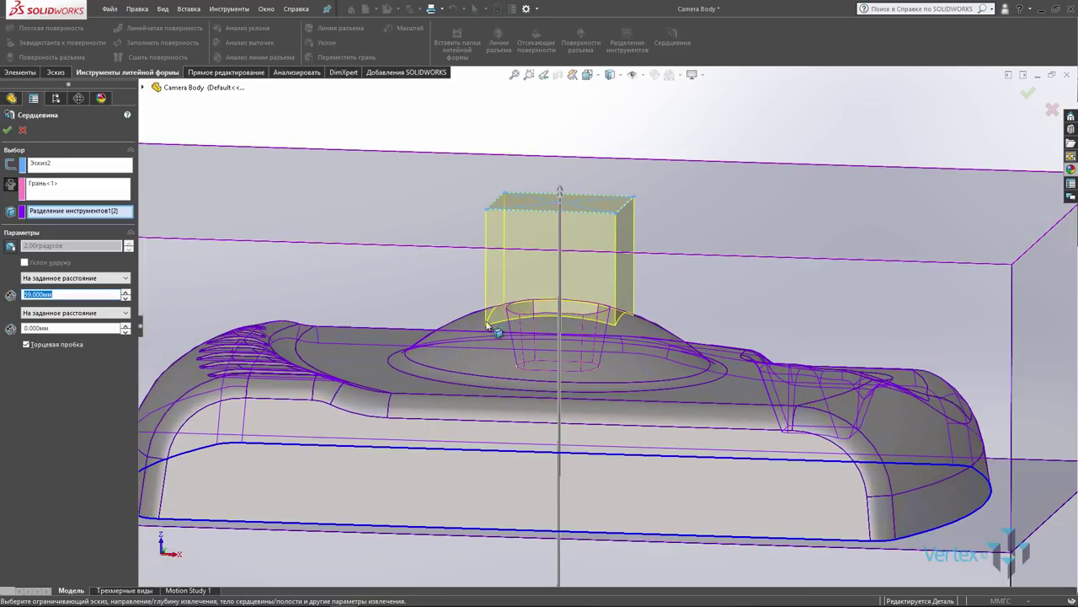
middle_click_drag(559, 322, 553, 274)
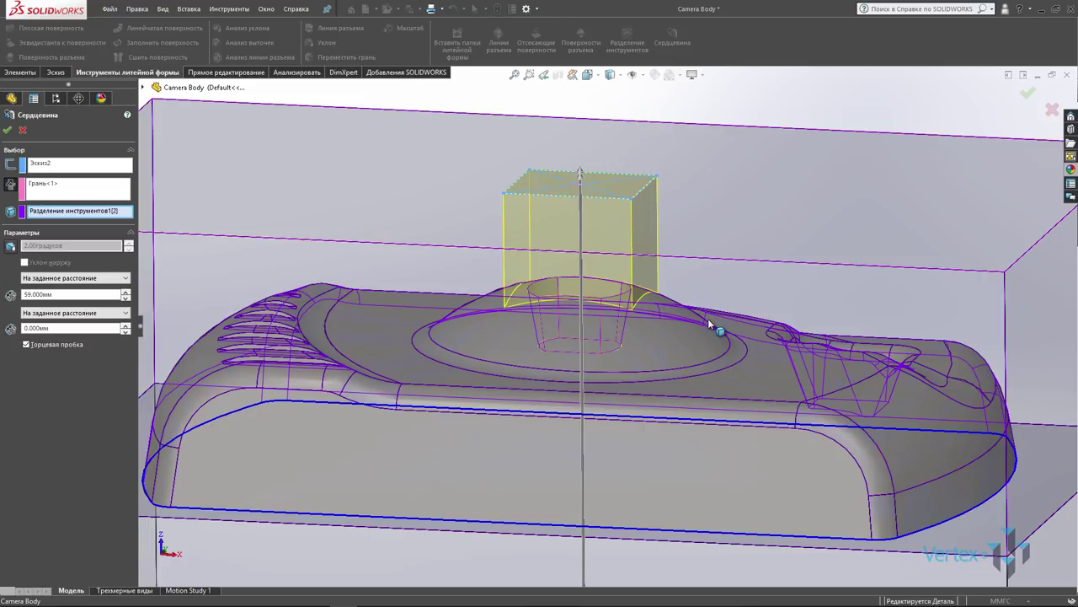
- Give the core a 2° outward draft and accept it as Сердцевина2
left_click(10, 248)
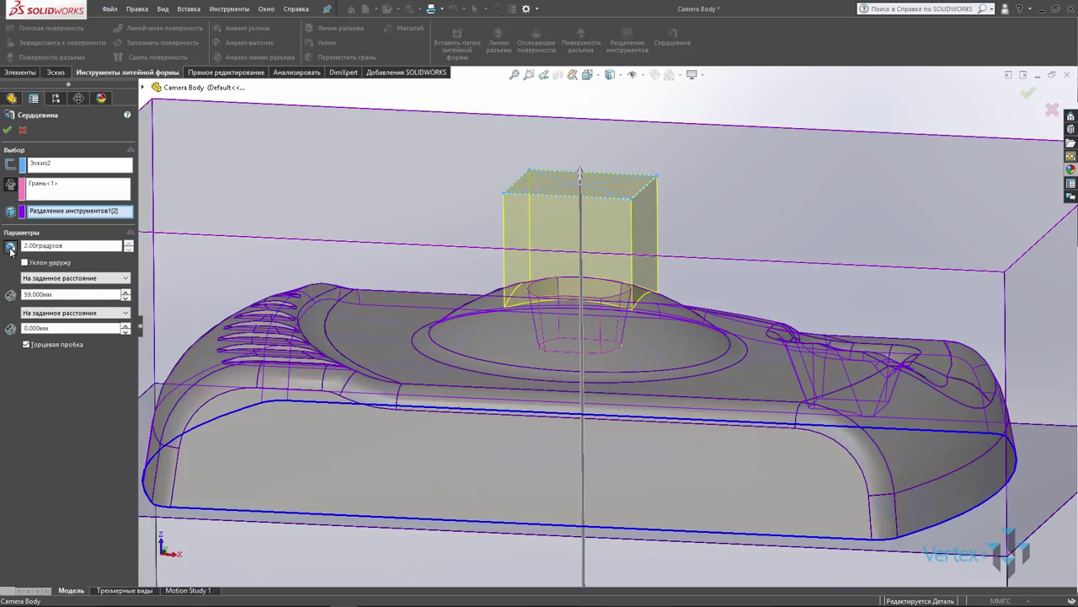
left_click(129, 244)
left_click(129, 244)
left_click(129, 243)
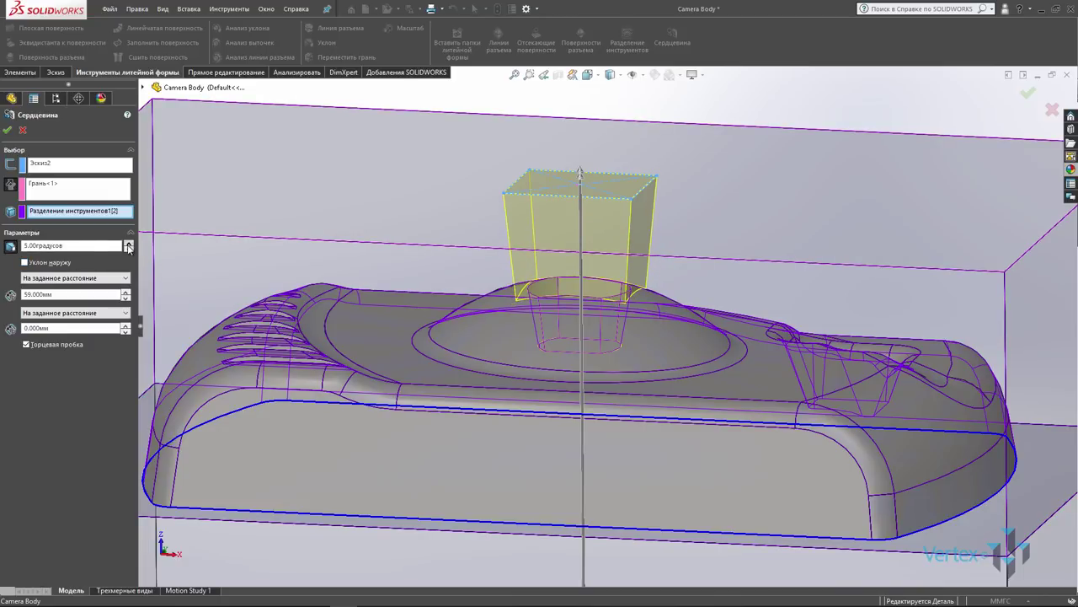
left_click(128, 251)
left_click(128, 250)
left_click(128, 250)
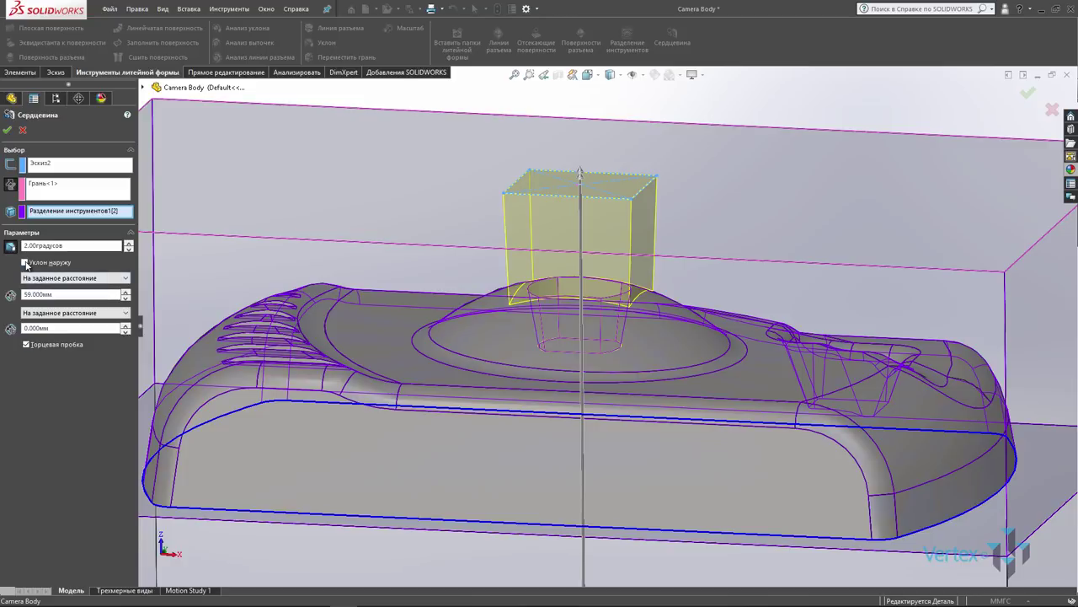
left_click(24, 262)
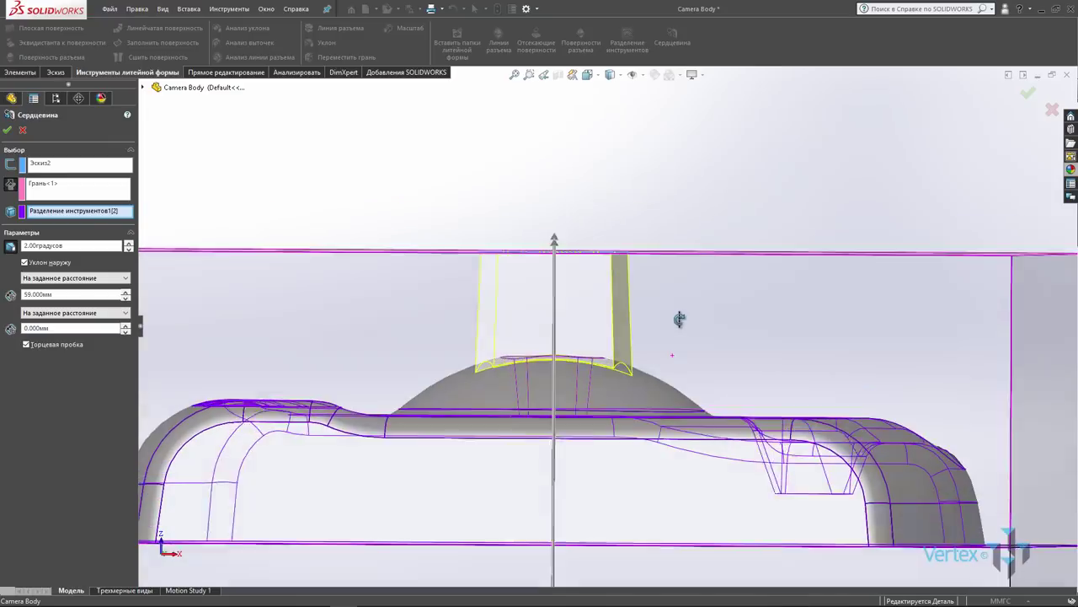
middle_click_drag(673, 354, 676, 345)
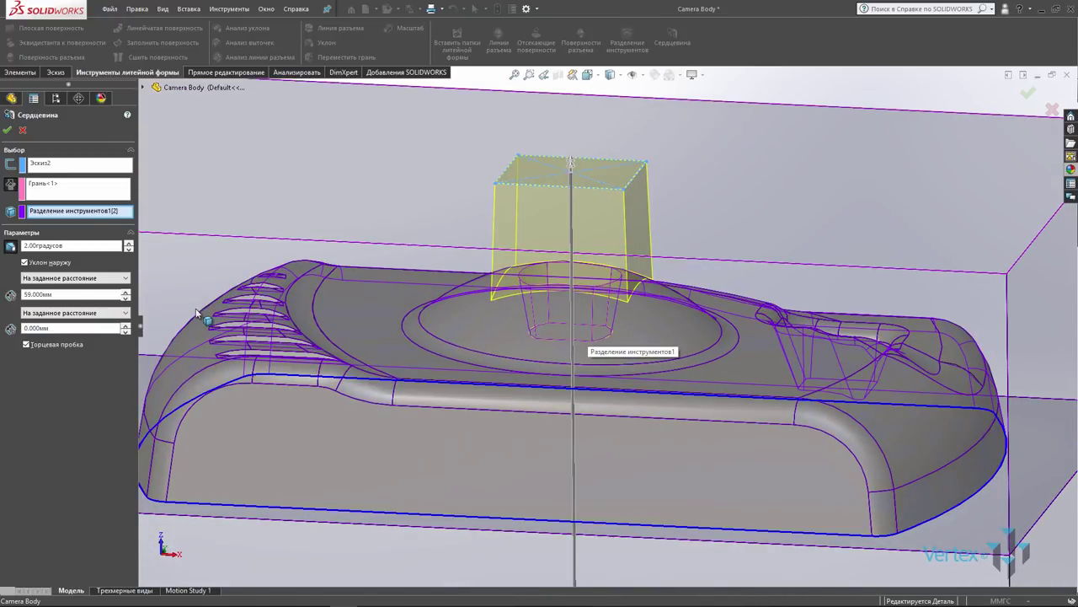
left_click(7, 130)
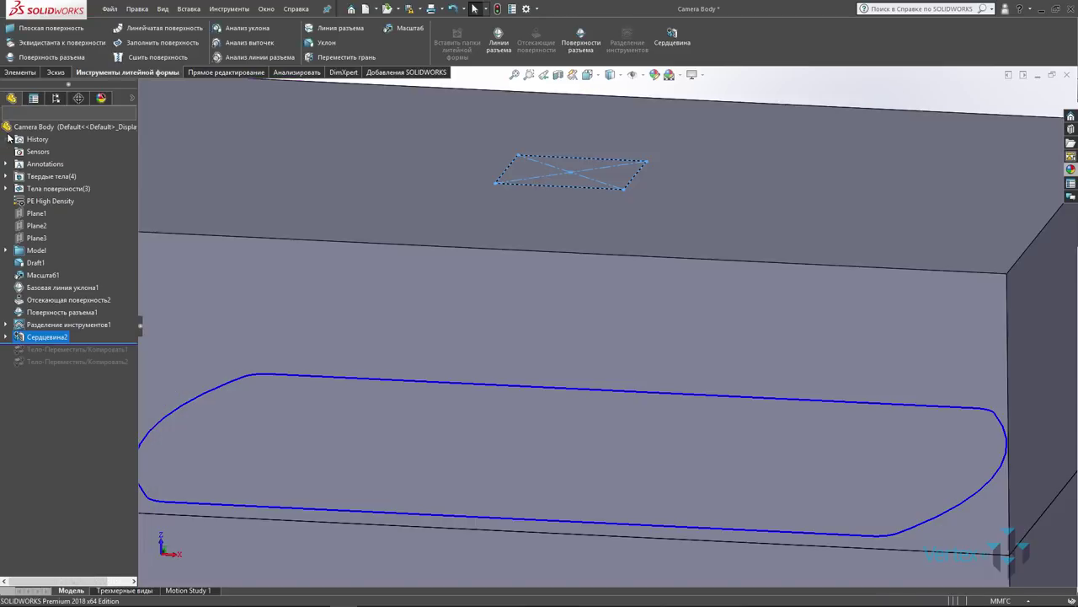
- Drag the rollback bar below Тело-Переместить/Копировать2 and fit all three bodies in view
key("f")
left_click(872, 370)
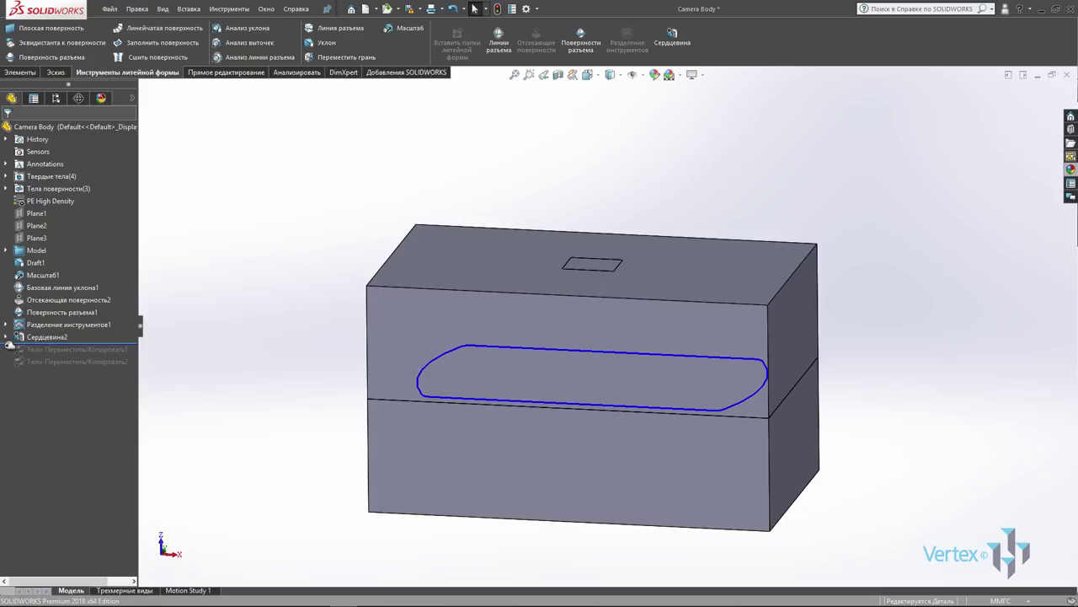
left_click_drag(11, 344, 3, 369)
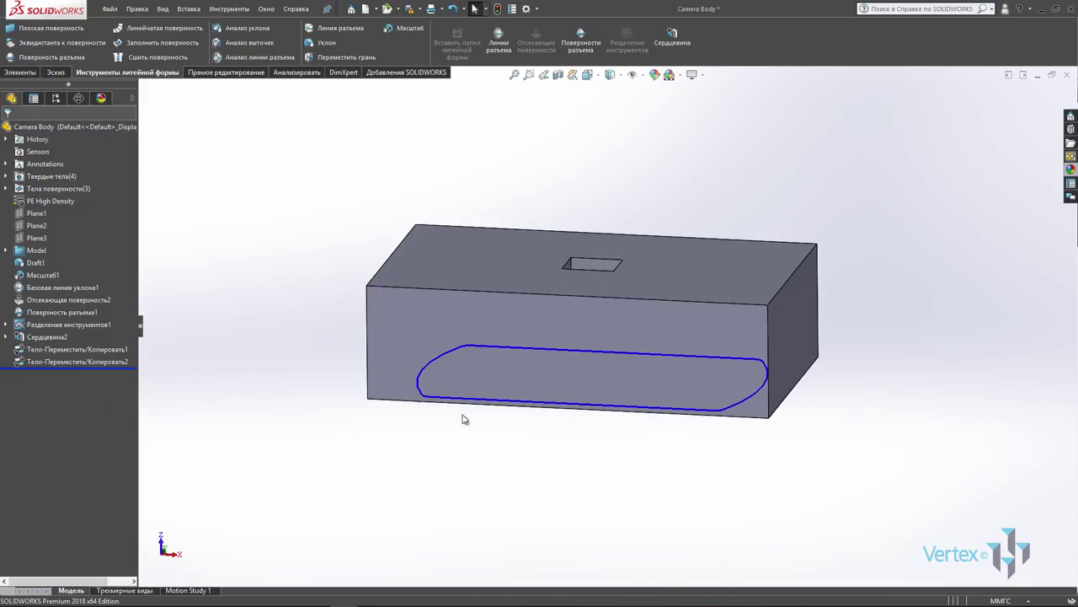
key("f")
- Orbit and zoom around the upper block's square opening, ending in a near-isometric view
scroll(577, 337, "down", 2)
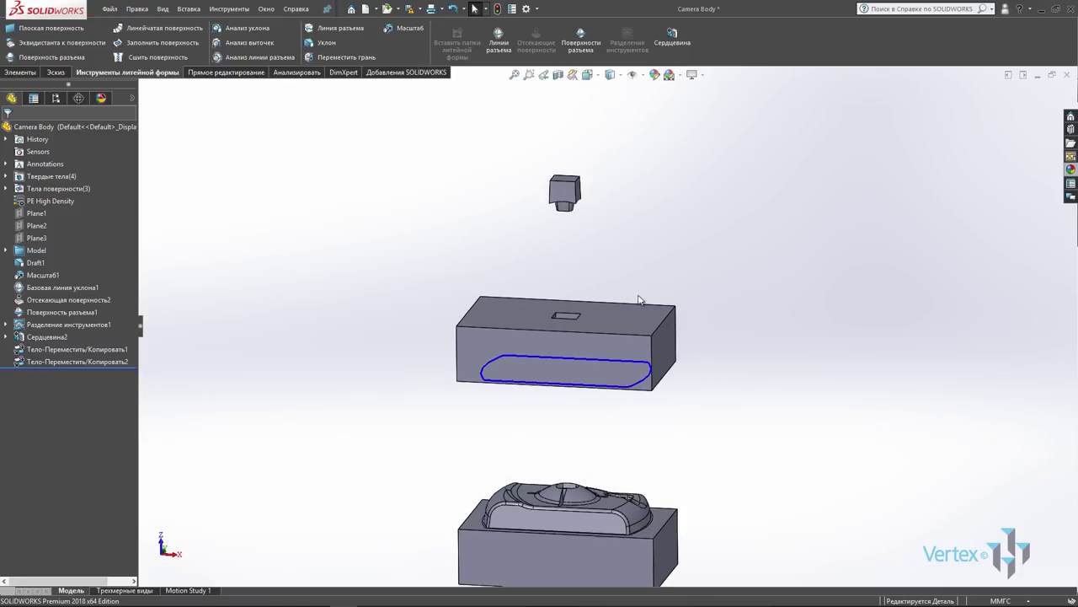
mouse_move(578, 334)
middle_mouse_down()
mouse_move(577, 377)
mouse_move(573, 130)
mouse_move(575, 349)
mouse_move(611, 370)
mouse_move(618, 467)
middle_mouse_up()
scroll(602, 331, "down", 2)
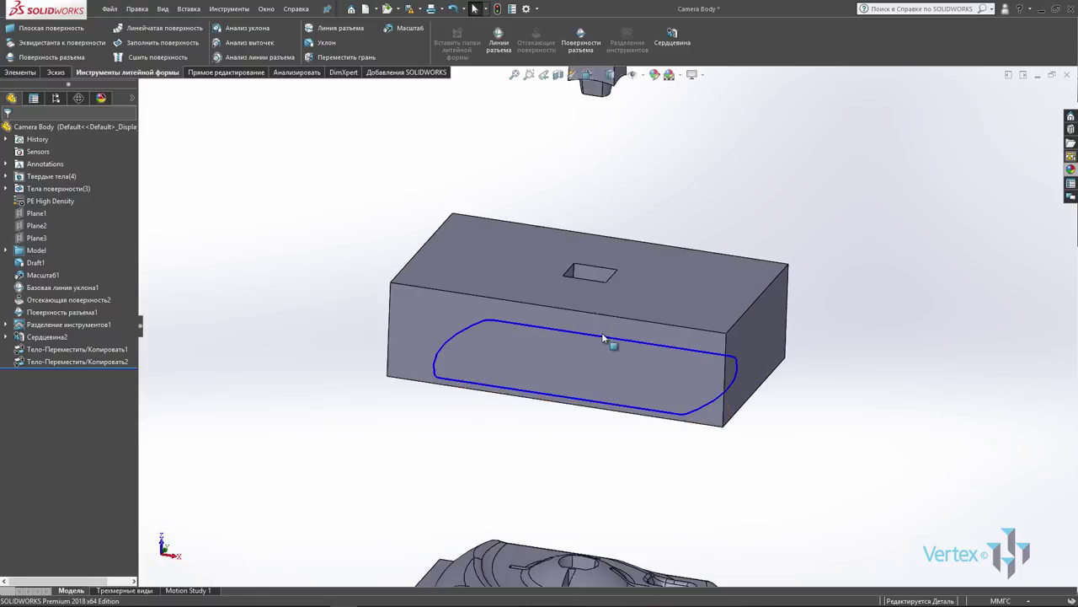
scroll(602, 272, "down", 2)
mouse_move(602, 272)
middle_mouse_down()
mouse_move(580, 388)
mouse_move(590, 380)
middle_mouse_up()
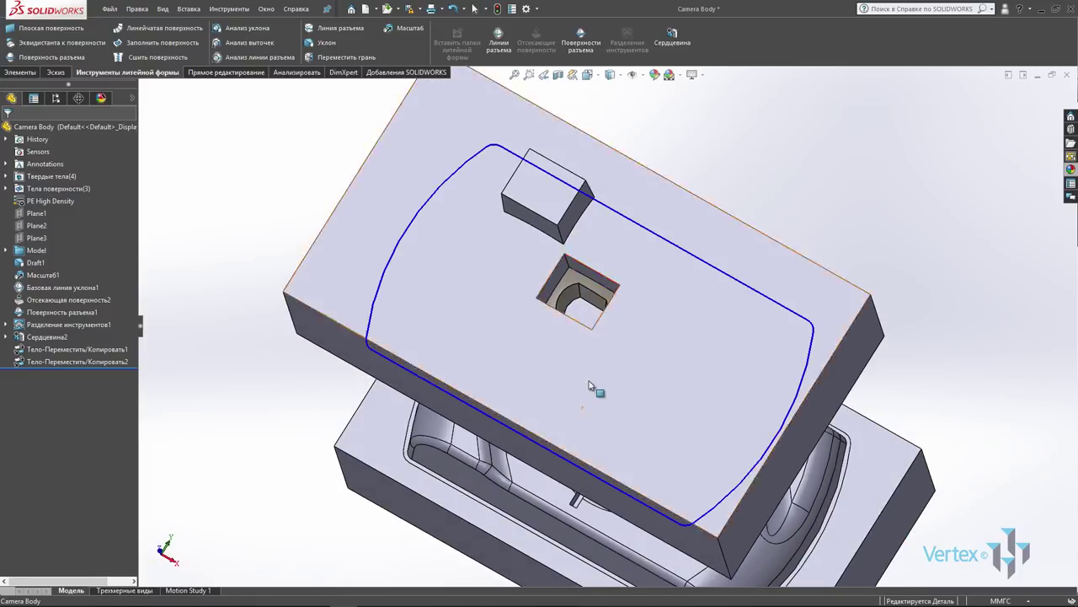
mouse_move(601, 332)
middle_mouse_down()
mouse_move(590, 312)
mouse_move(598, 265)
middle_mouse_up()
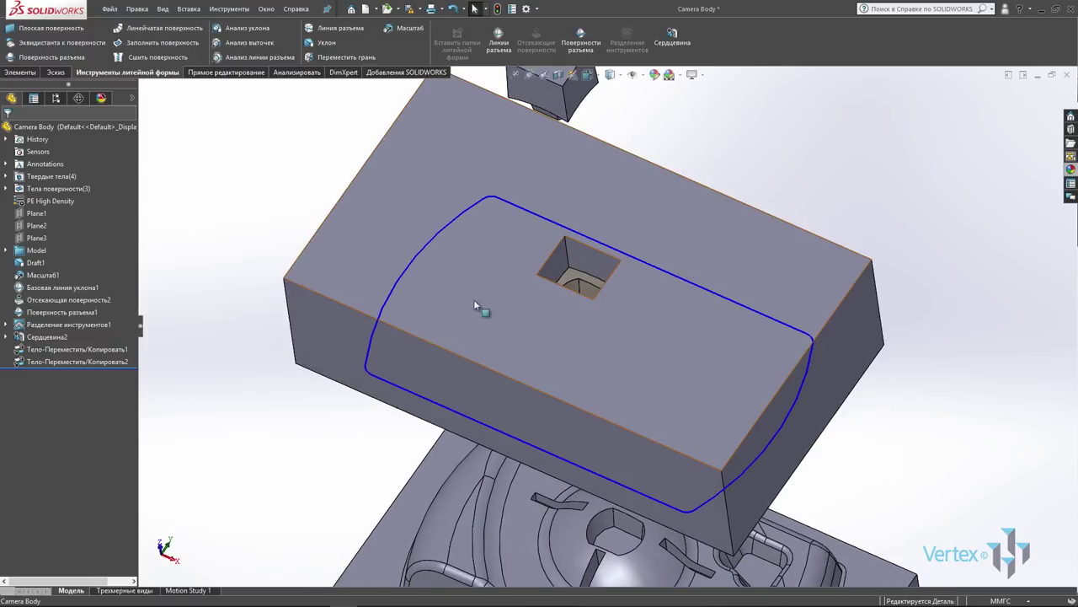
scroll(677, 303, "up", 2)
scroll(679, 305, "up", 2)
scroll(623, 383, "down", 1)
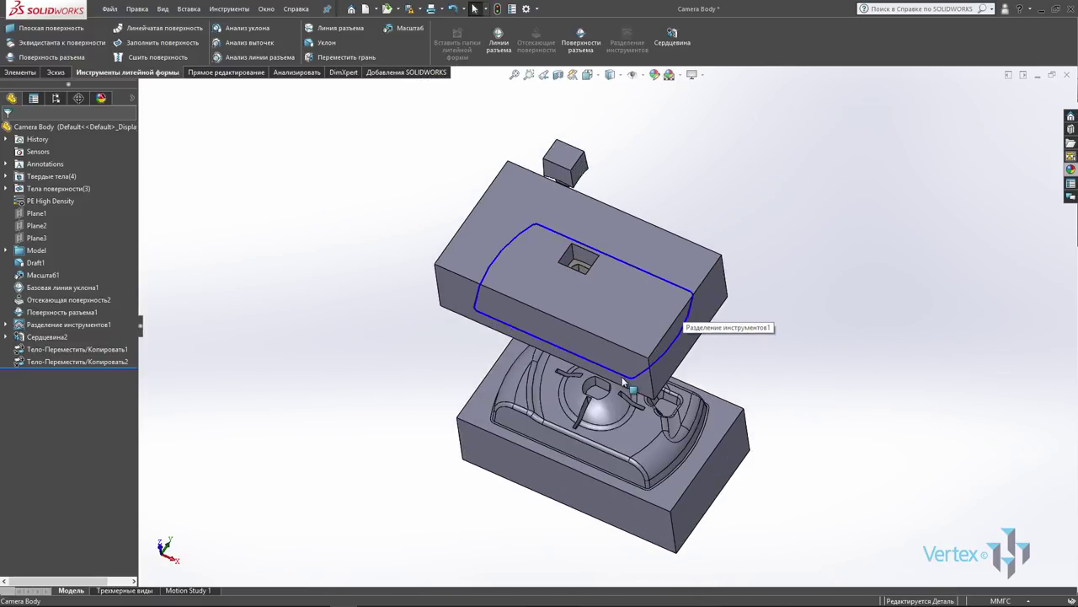
mouse_move(624, 410)
middle_mouse_down()
mouse_move(621, 436)
mouse_move(615, 404)
mouse_move(630, 426)
mouse_move(630, 308)
mouse_move(653, 249)
middle_mouse_up()
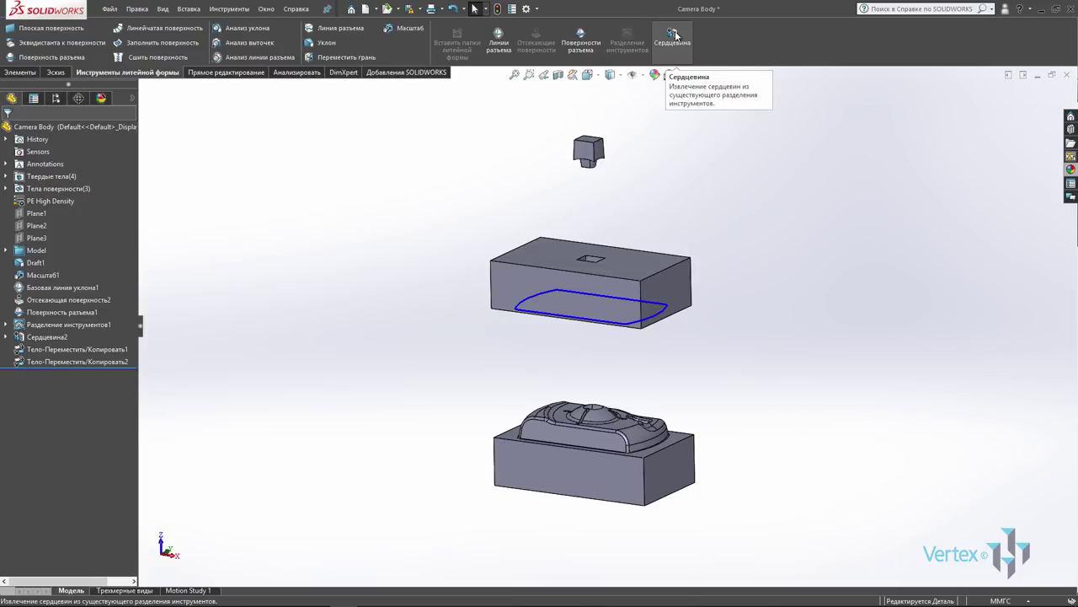
scroll(597, 273, "down", 3)
mouse_move(598, 274)
middle_mouse_down()
mouse_move(594, 402)
mouse_move(647, 223)
mouse_move(603, 410)
mouse_move(571, 219)
mouse_move(674, 316)
middle_mouse_up()
scroll(647, 223, "up", 5)
scroll(665, 325, "down", 2)
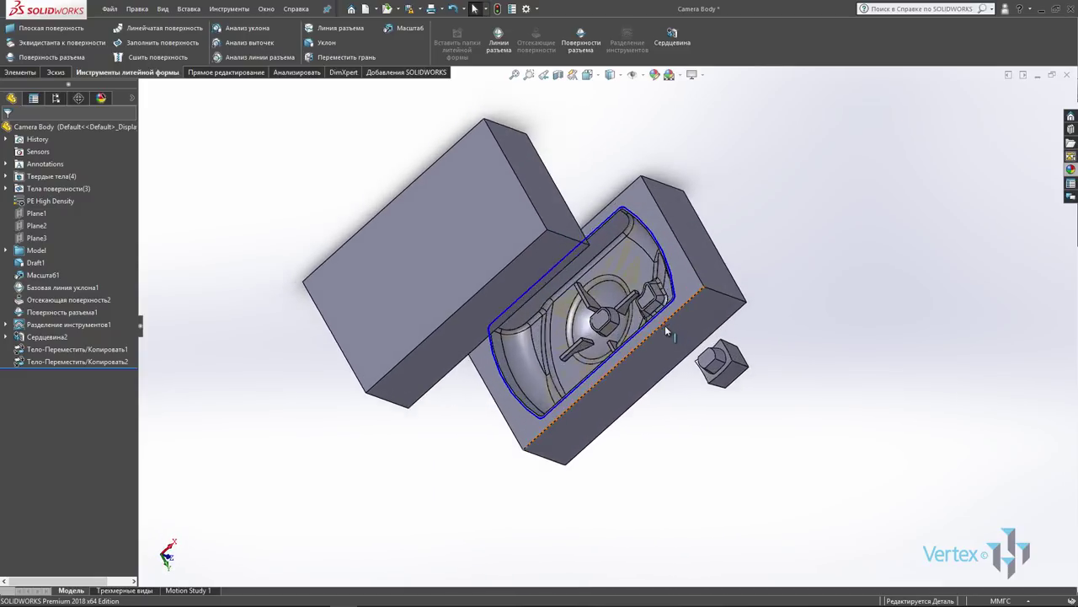
scroll(640, 295, "down", 3)
mouse_move(621, 350)
middle_mouse_down()
mouse_move(690, 354)
mouse_move(680, 310)
middle_mouse_up()
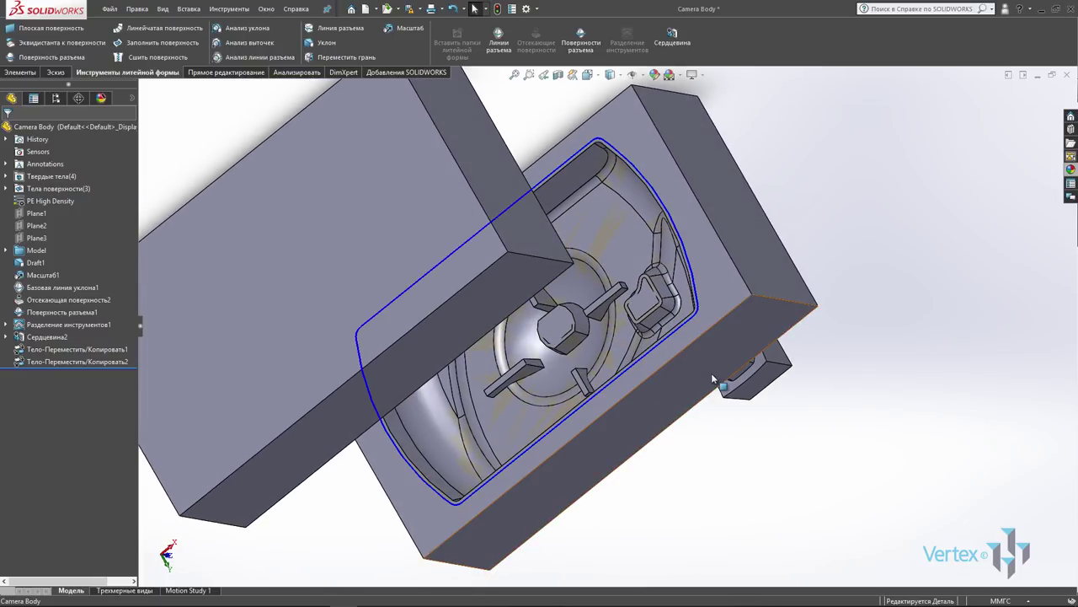
scroll(713, 379, "up", 2)
scroll(713, 380, "up", 2)
mouse_move(713, 380)
middle_mouse_down()
mouse_move(648, 378)
mouse_move(694, 402)
mouse_move(781, 300)
mouse_move(864, 233)
mouse_move(828, 193)
mouse_move(825, 111)
middle_mouse_up()
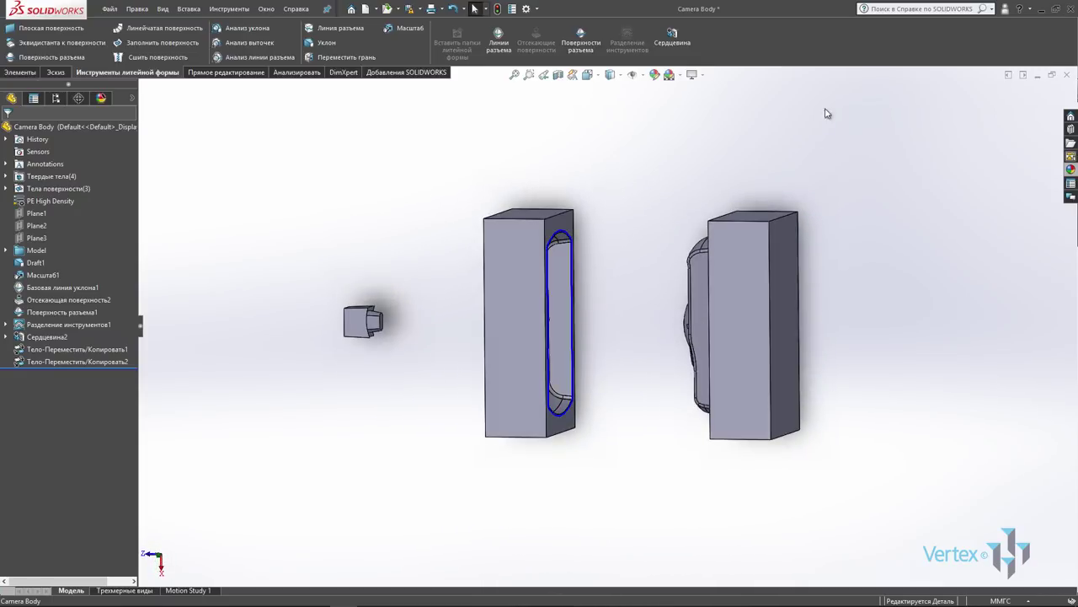
mouse_move(723, 495)
middle_mouse_down()
mouse_move(738, 428)
mouse_move(696, 210)
mouse_move(685, 229)
mouse_move(699, 245)
middle_mouse_up()
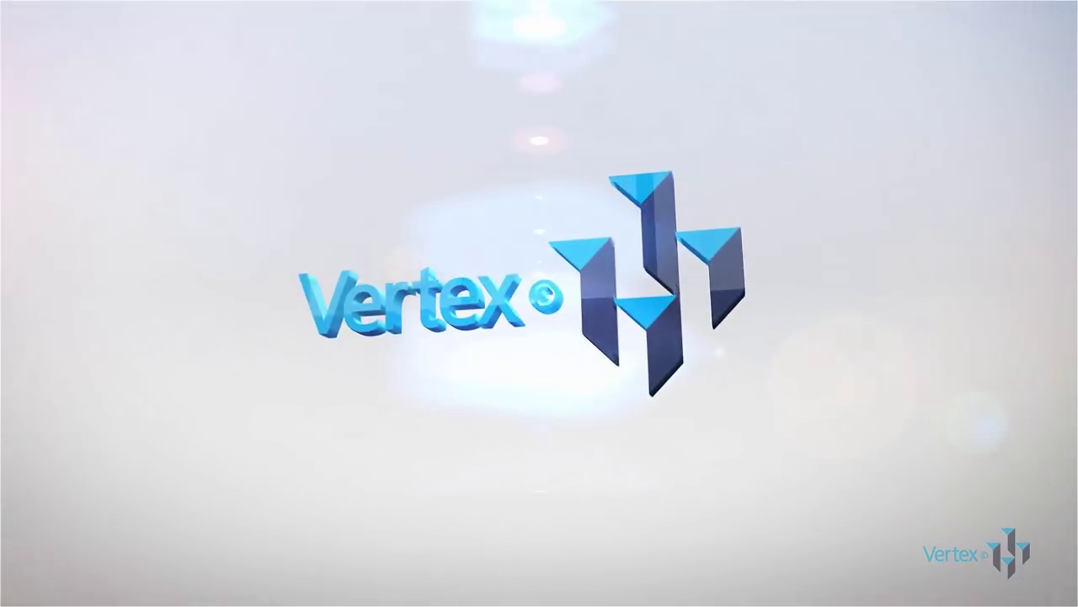